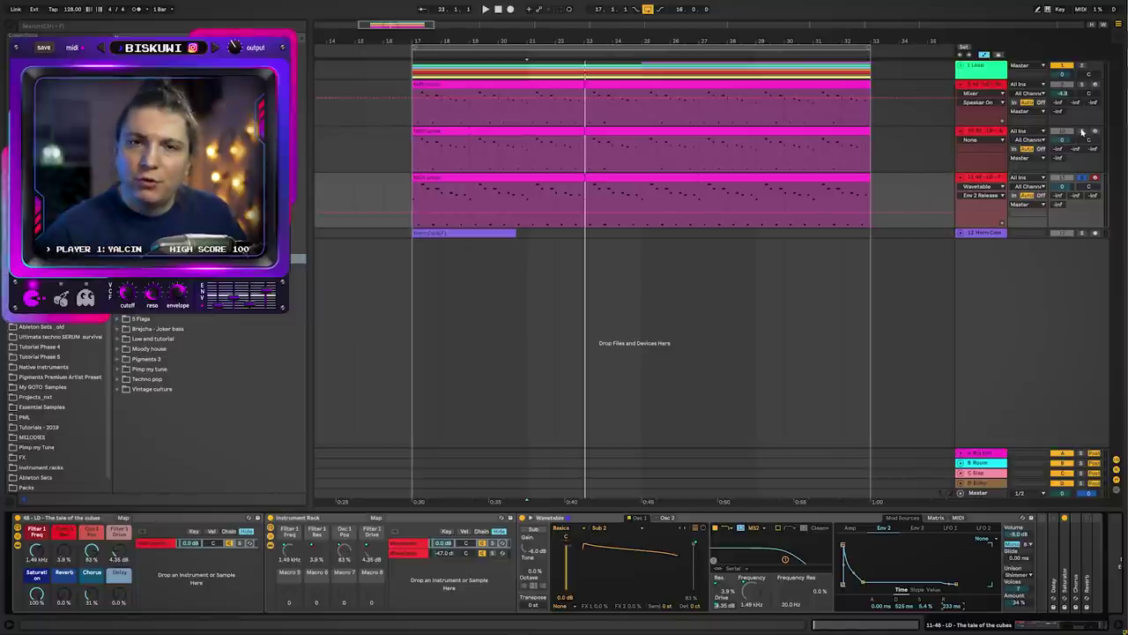
# - Solo and play the stacked lead layers, auditioning the Snare Emilia layer from bar 25
pyautogui.click(1084, 132)
pyautogui.press('space')
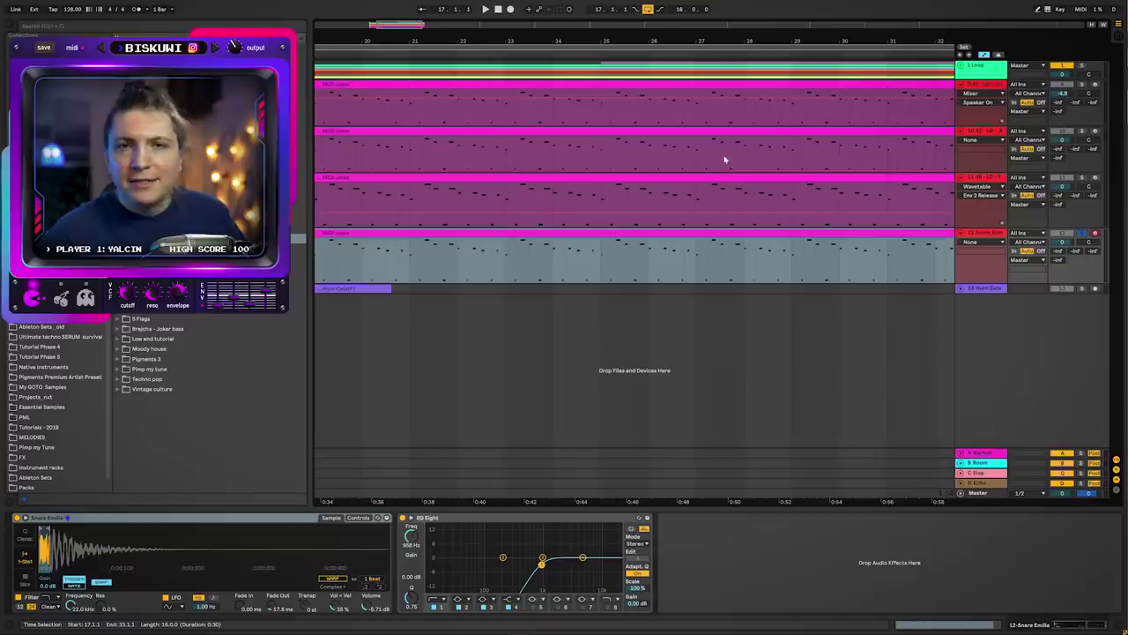
pyautogui.click(600, 255)
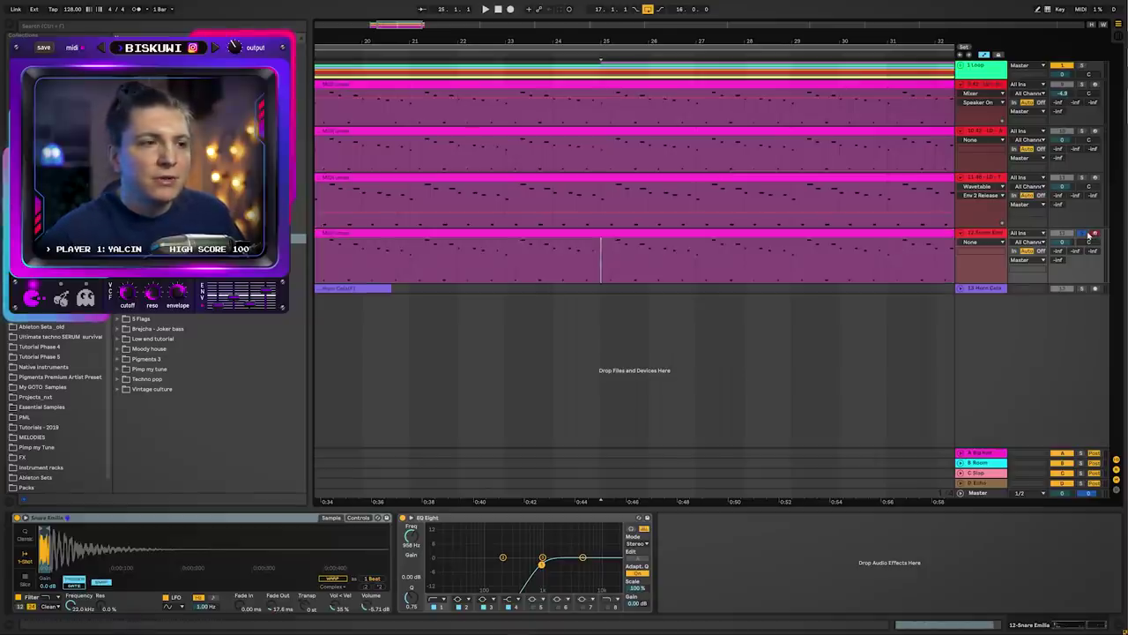
pyautogui.press('space')
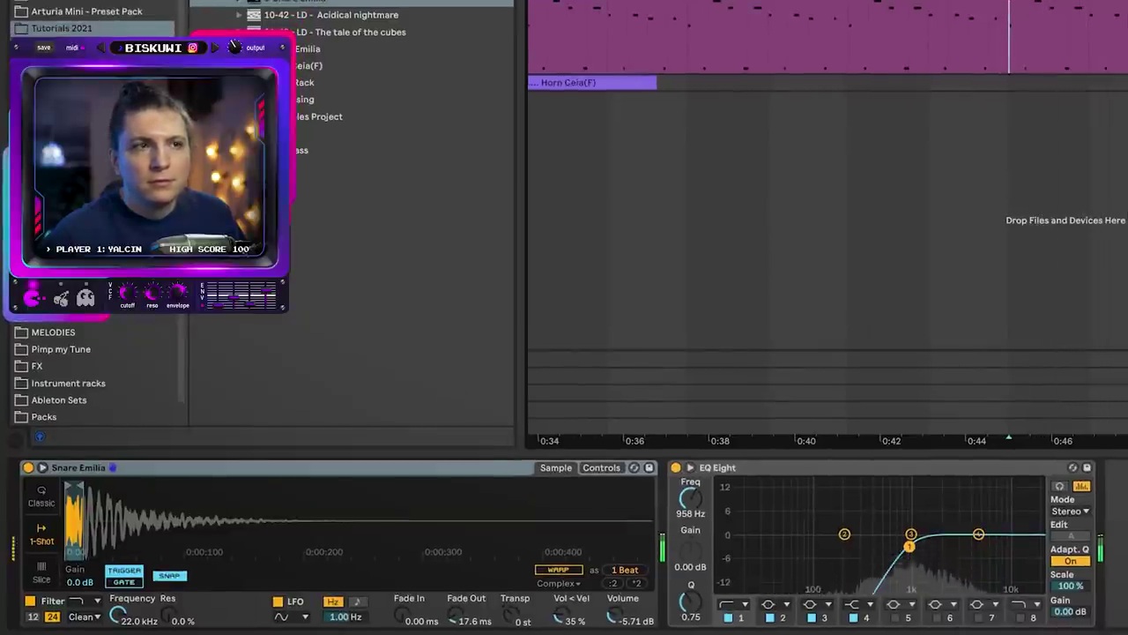
pyautogui.press('space')
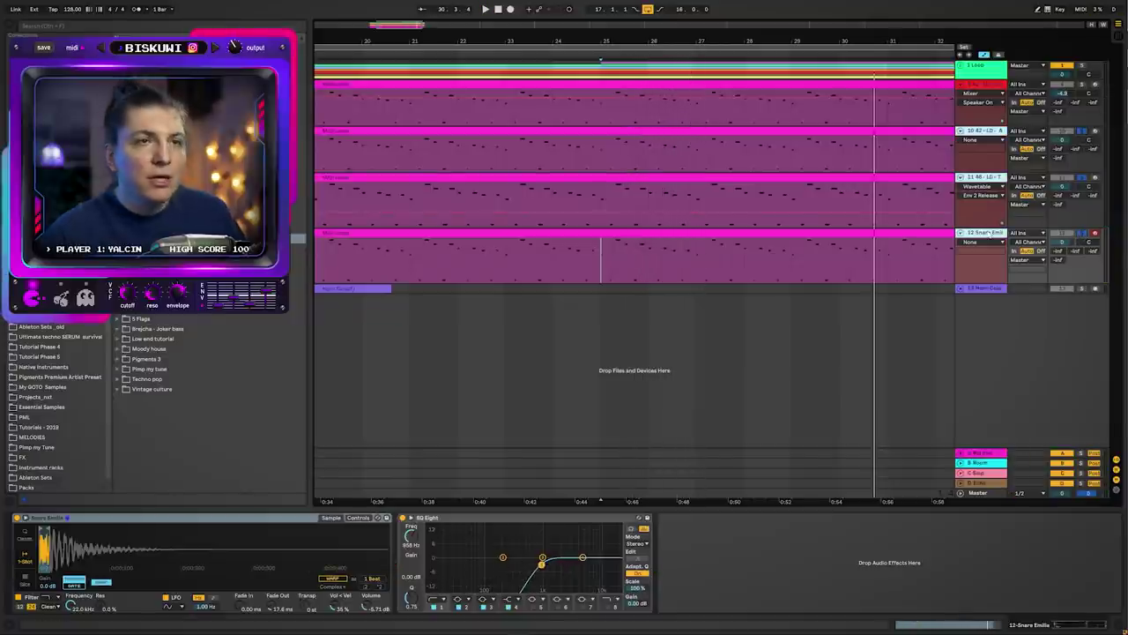
# - Group the second and third lead layers with the Snare Emilia track and add an Overdrive effect to the group
pyautogui.hotkey('ctrl', 'g')
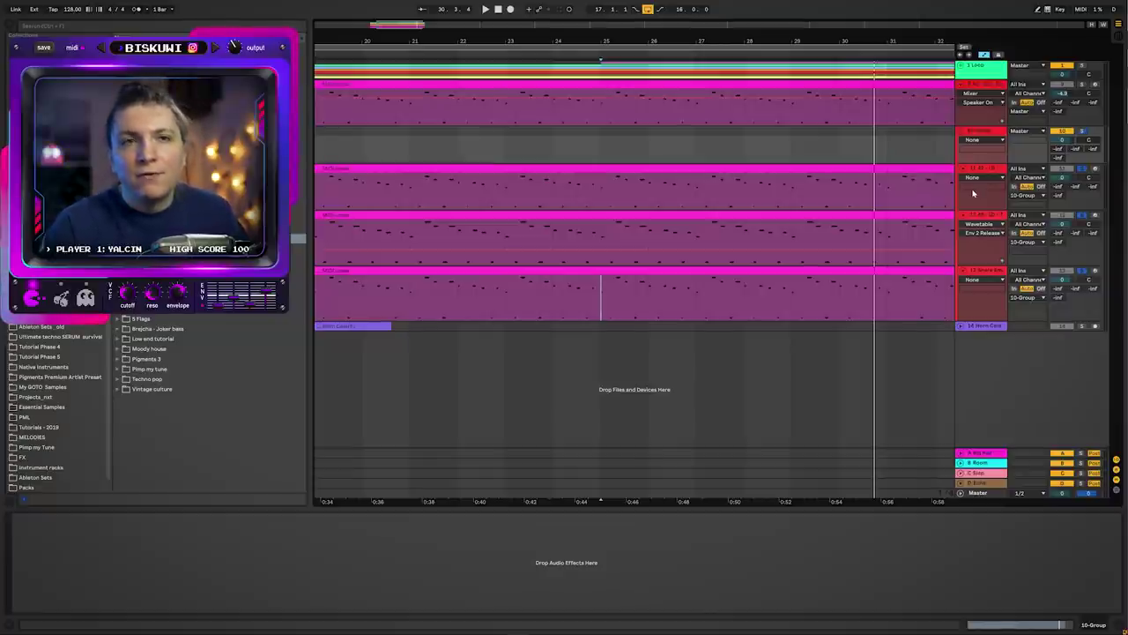
pyautogui.click(640, 135)
pyautogui.hotkey('ctrl', 'f')
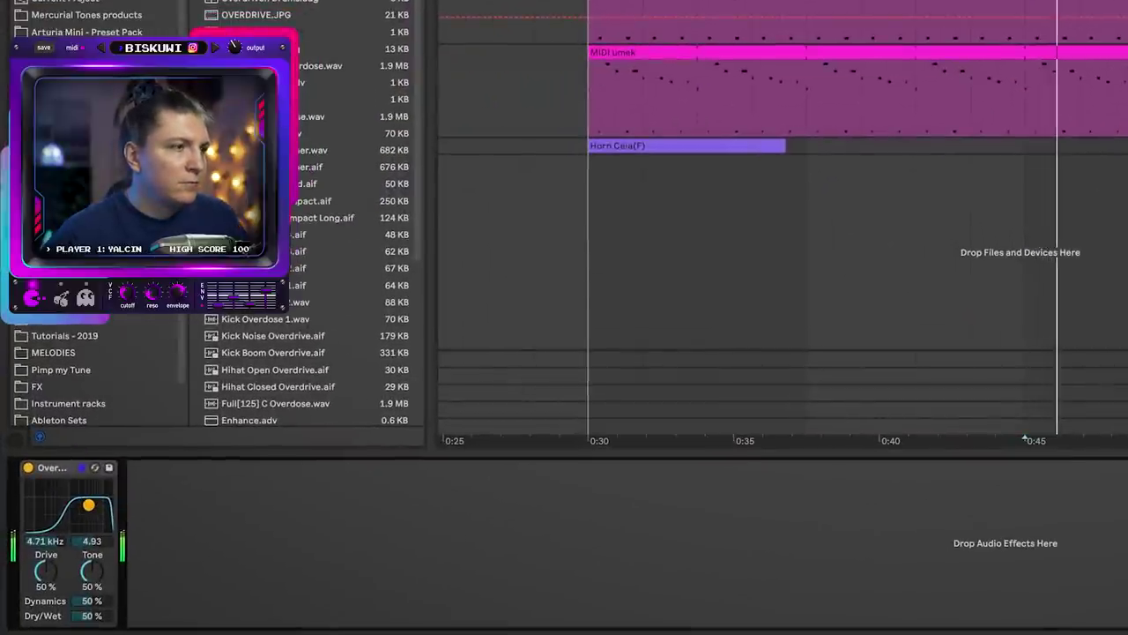
# - Set the group's Overdrive to about 3.08 kHz with Drive 33 %, Tone 60 % and Dry/Wet 24 %
pyautogui.moveTo(46, 571); pyautogui.dragTo(46, 591)
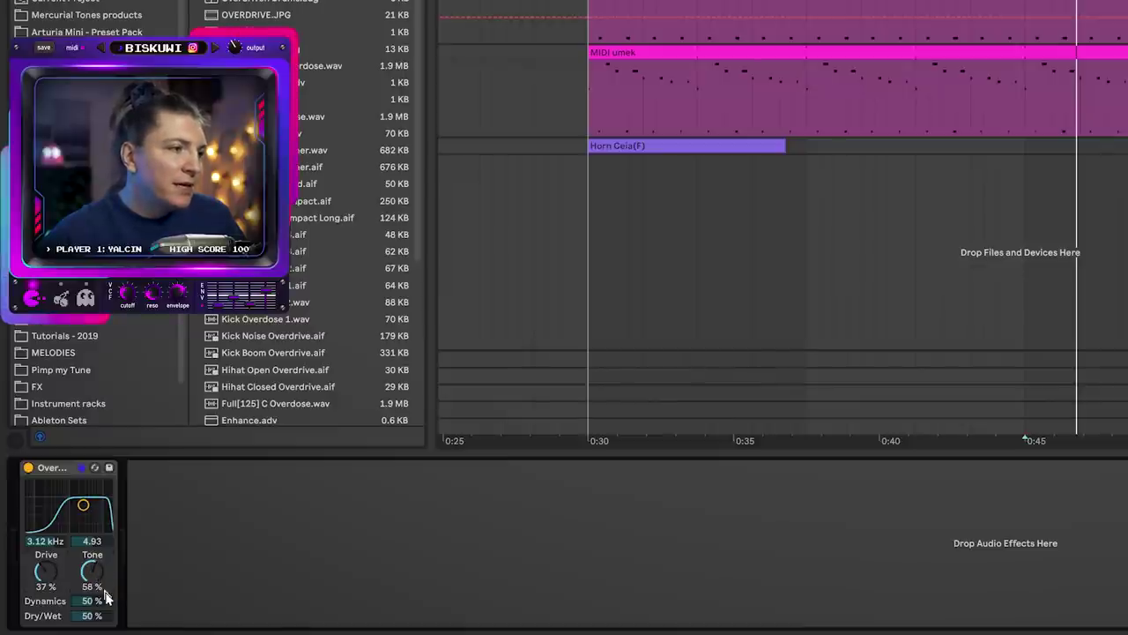
pyautogui.press('space')
pyautogui.moveTo(96, 617)
pyautogui.mouseDown()
pyautogui.moveTo(96, 634)
pyautogui.moveTo(92, 626)
pyautogui.mouseUp()
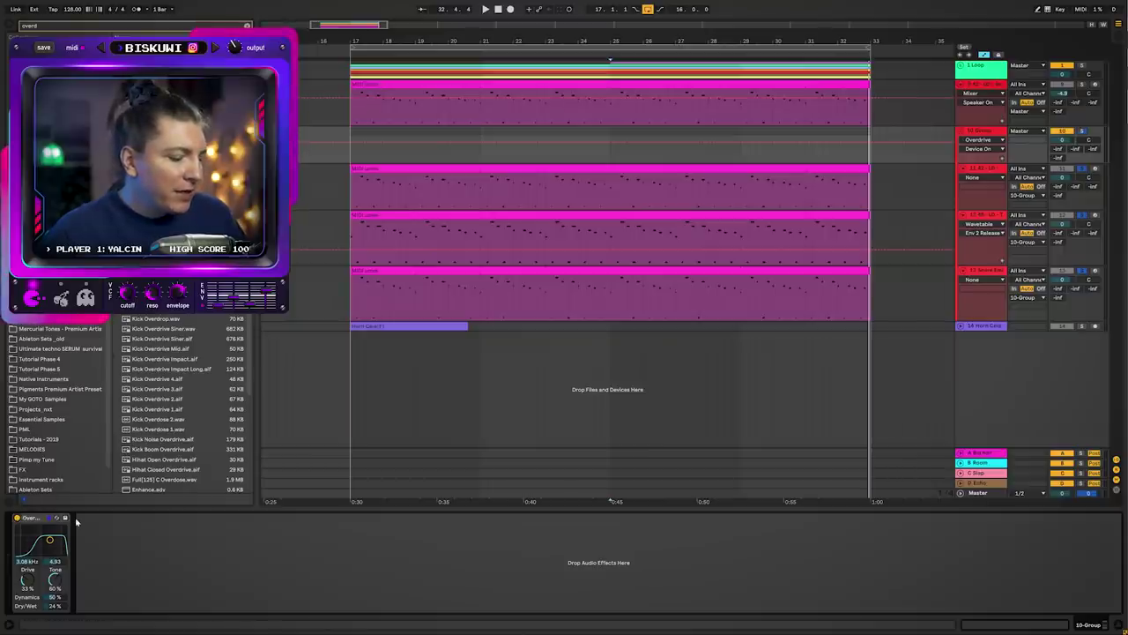
# - Find the Glue Compressor and add it after the Overdrive on the lead group
pyautogui.hotkey('ctrl', 'f')
pyautogui.write('glue')
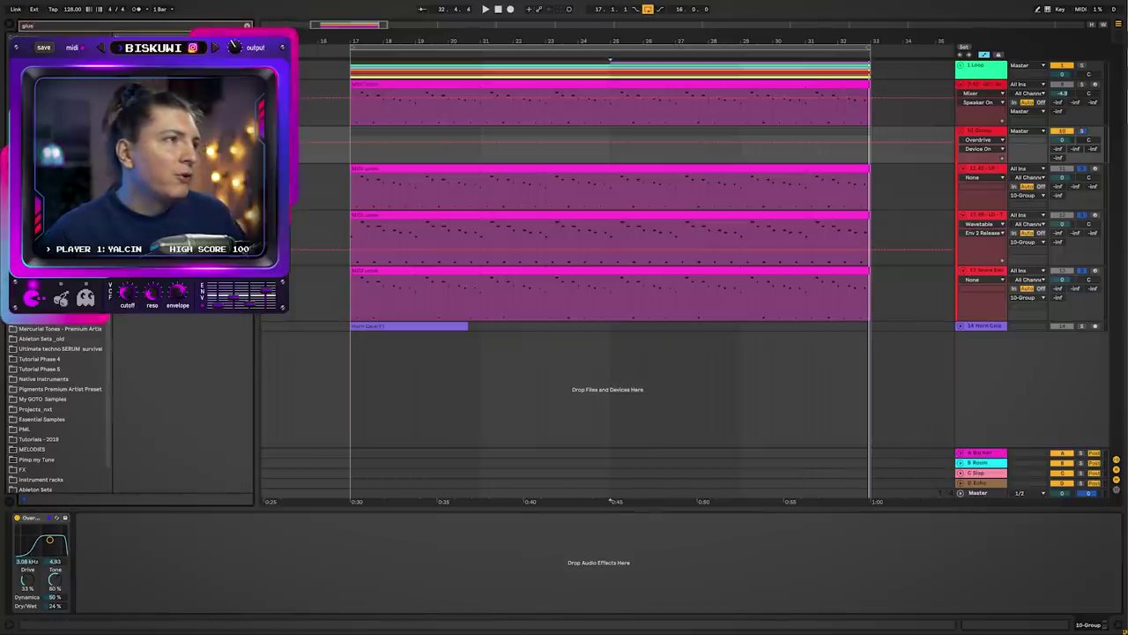
pyautogui.moveTo(183, 580); pyautogui.dragTo(183, 577)
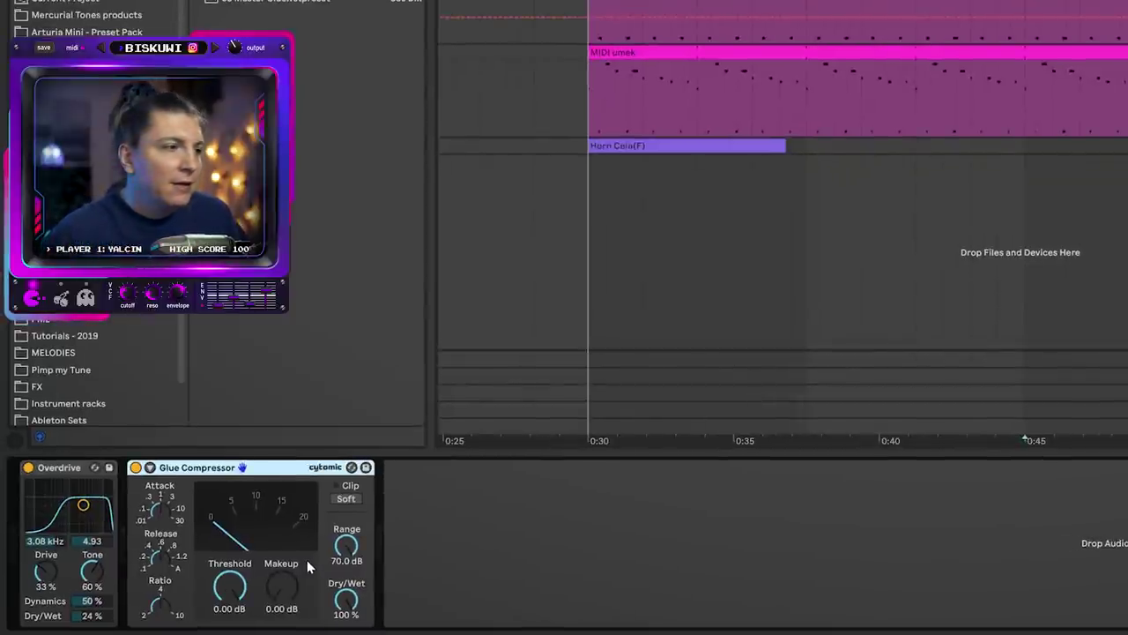
# - Set the Glue Compressor to a slower attack, faster release, -18.1 dB threshold, 2.54 dB makeup and Soft clipping, and compare it with the effect bypassed
pyautogui.moveTo(159, 510); pyautogui.dragTo(160, 484)
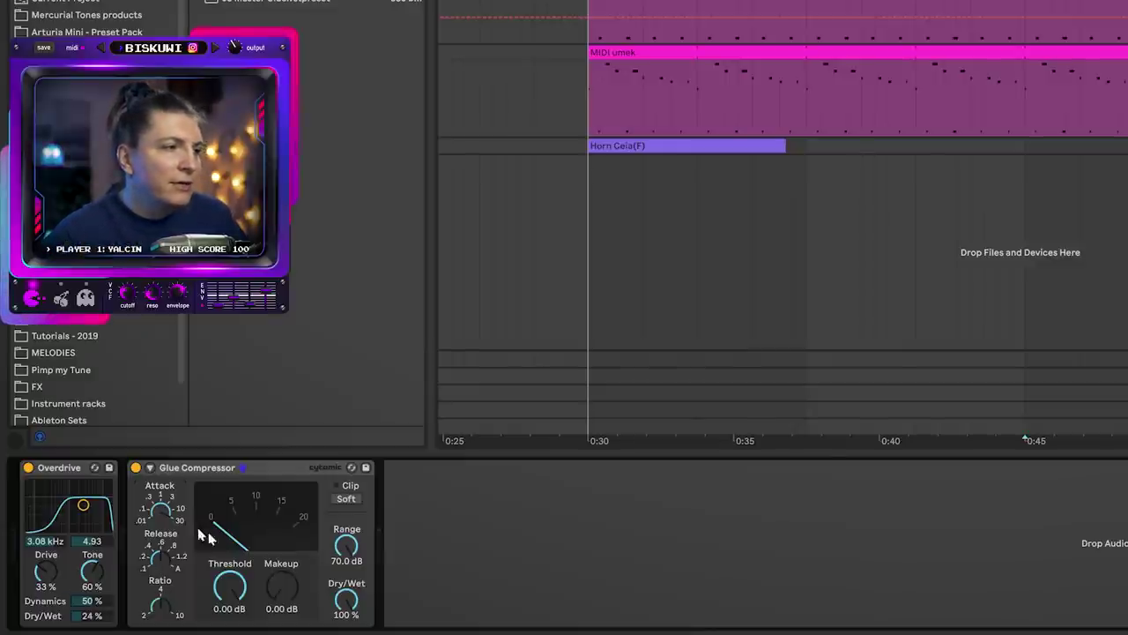
pyautogui.moveTo(170, 565); pyautogui.dragTo(170, 595)
pyautogui.press('space')
pyautogui.moveTo(236, 582); pyautogui.dragTo(236, 634)
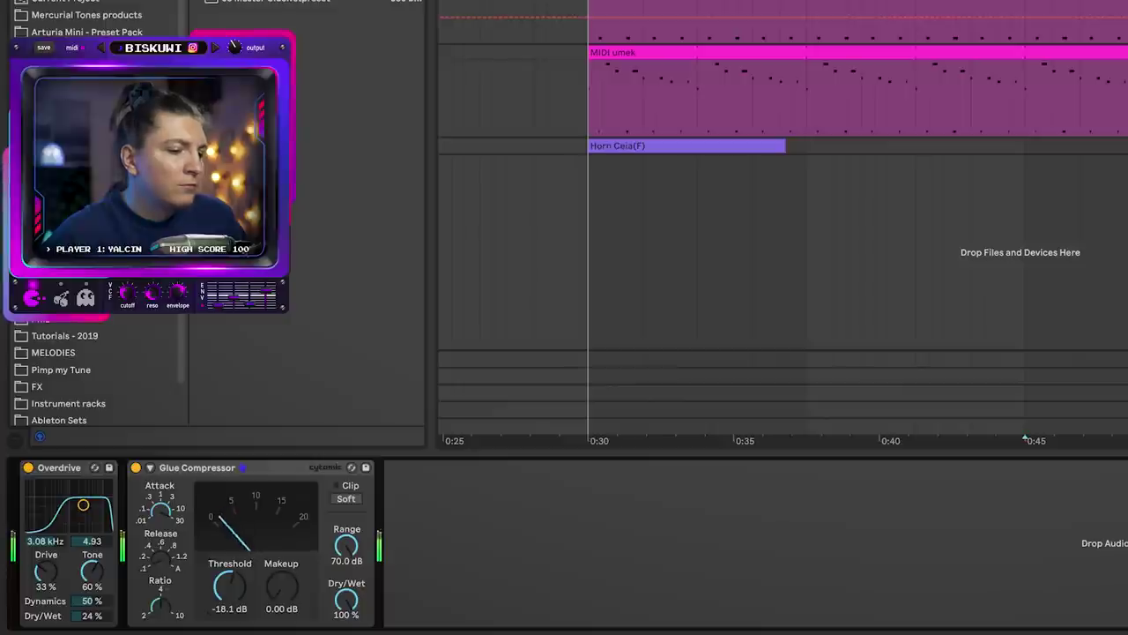
pyautogui.click(345, 499)
pyautogui.click(135, 470)
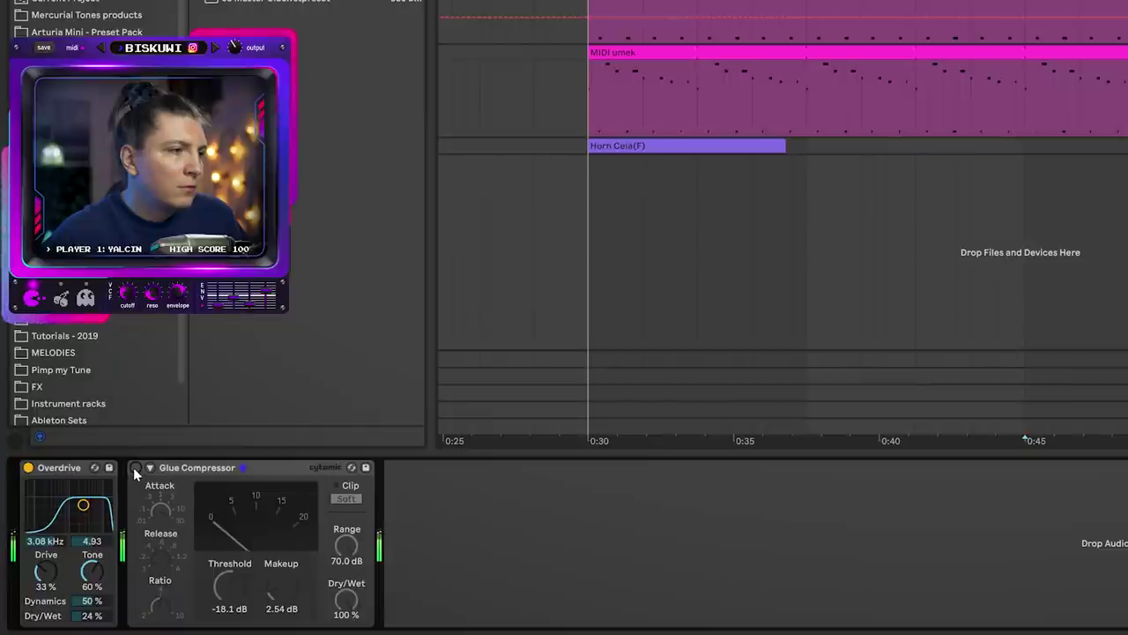
pyautogui.click(135, 468)
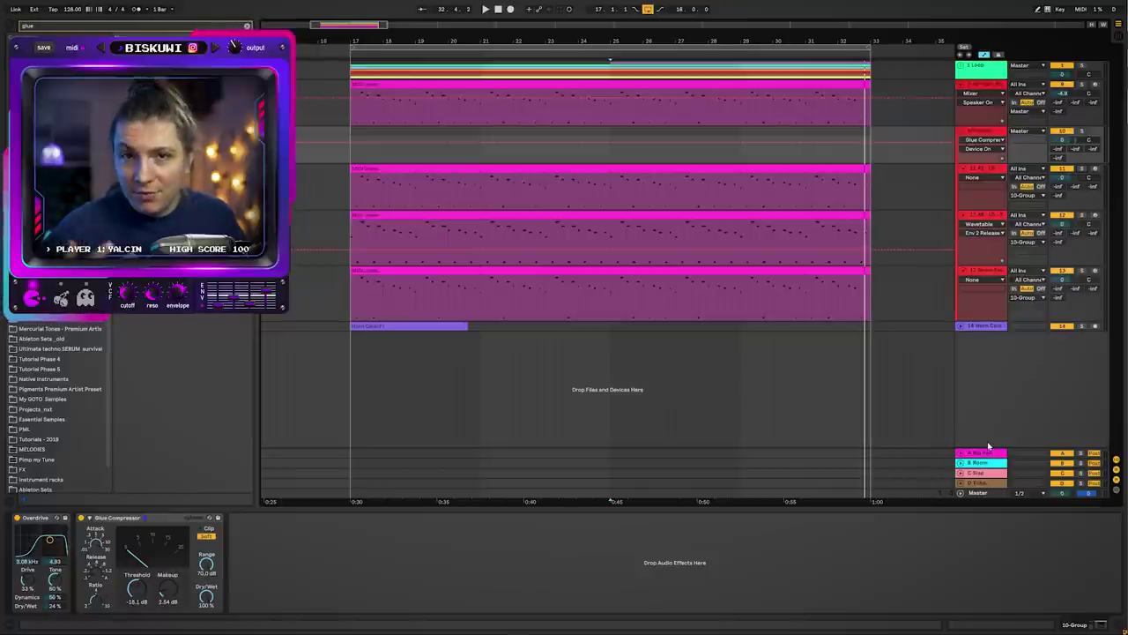
# - Solo the lead group during playback and set its send to the A-Big hall reverb to -7.8 dB
pyautogui.click(984, 452)
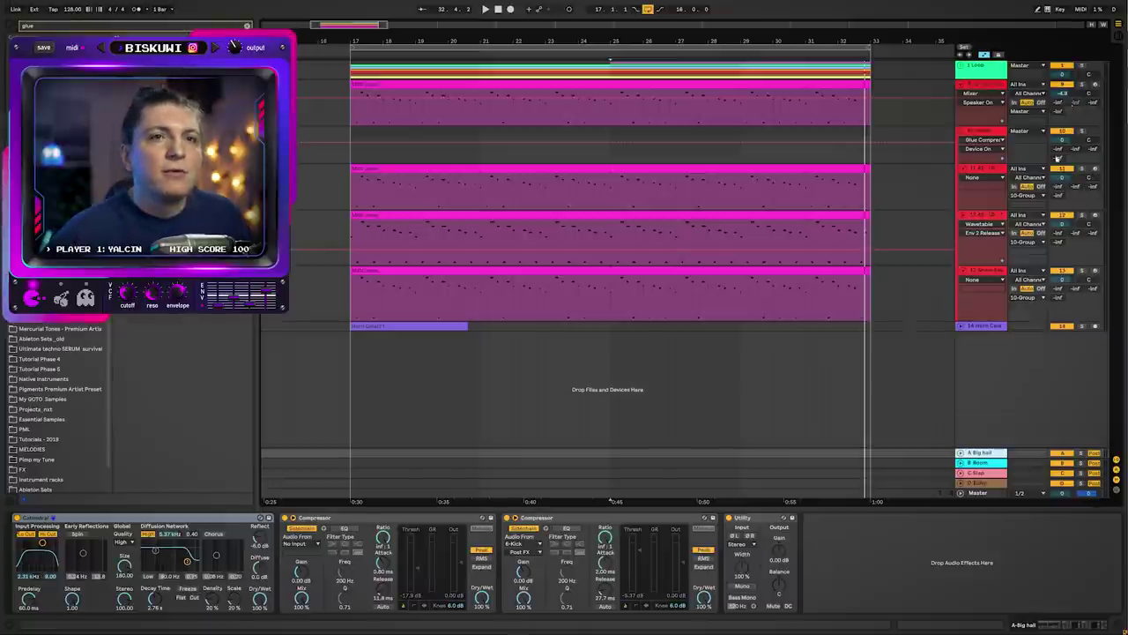
pyautogui.press('space')
pyautogui.click(1081, 131)
pyautogui.moveTo(1060, 149); pyautogui.dragTo(1059, 115)
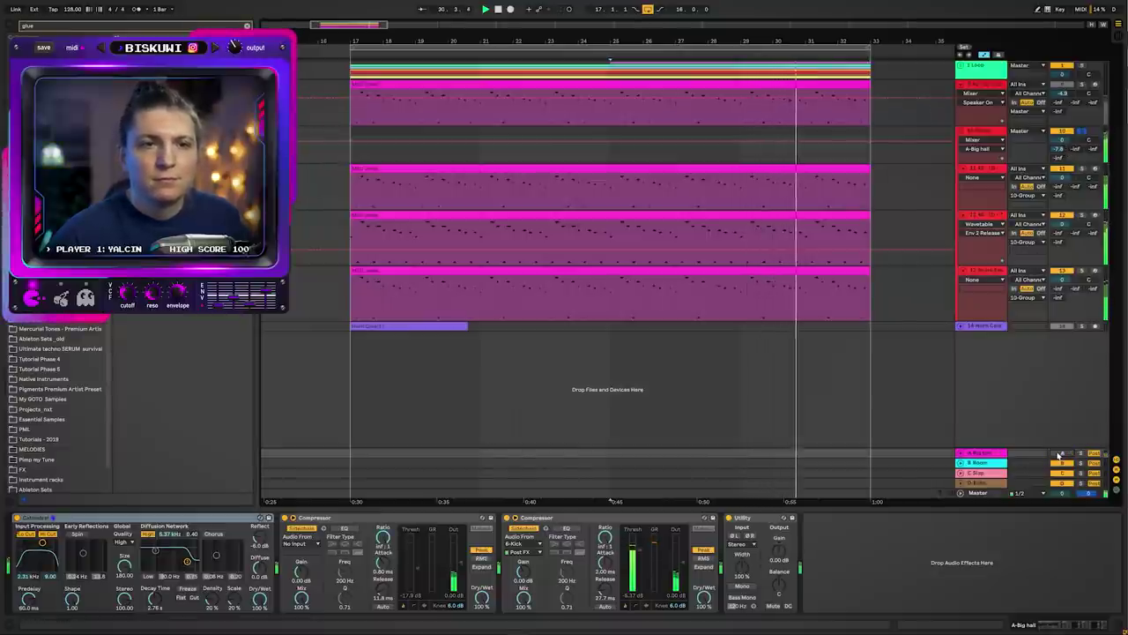
pyautogui.press('space')
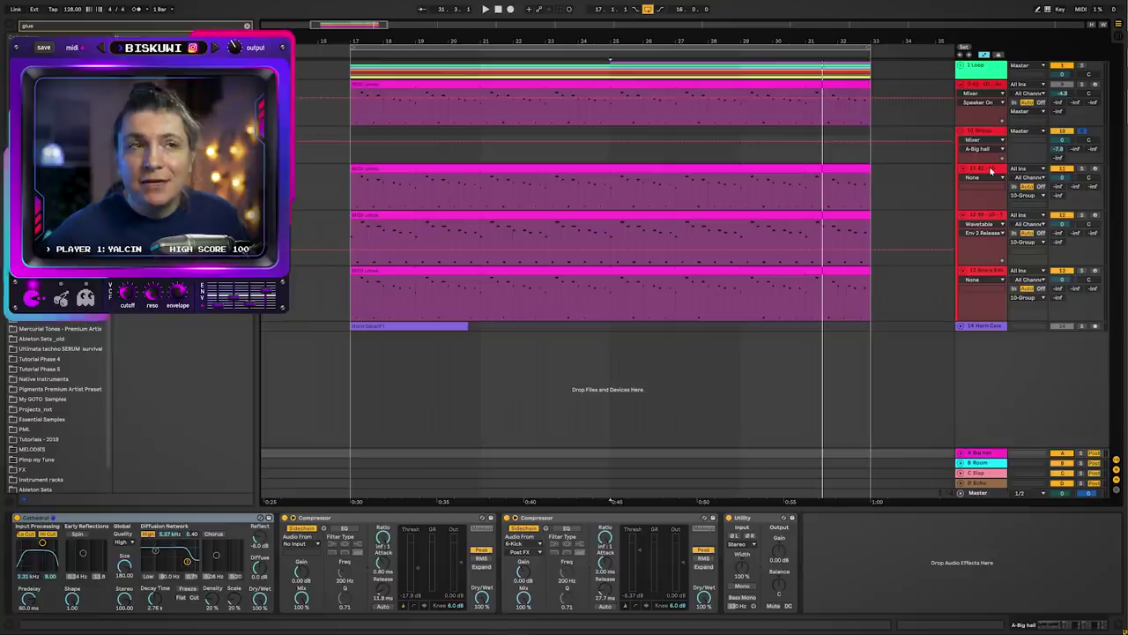
# - Set the sidechain source of the first Compressor on the Big hall return to 11-42 - LD - Acidical nightmare
pyautogui.click(990, 170)
pyautogui.click(980, 452)
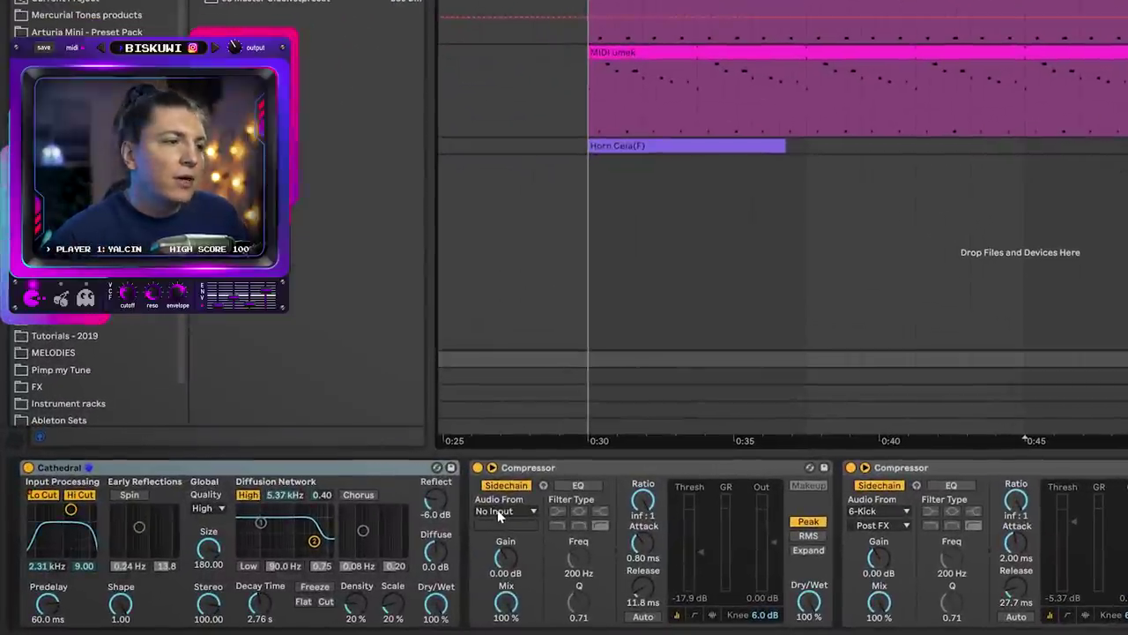
pyautogui.click(300, 543)
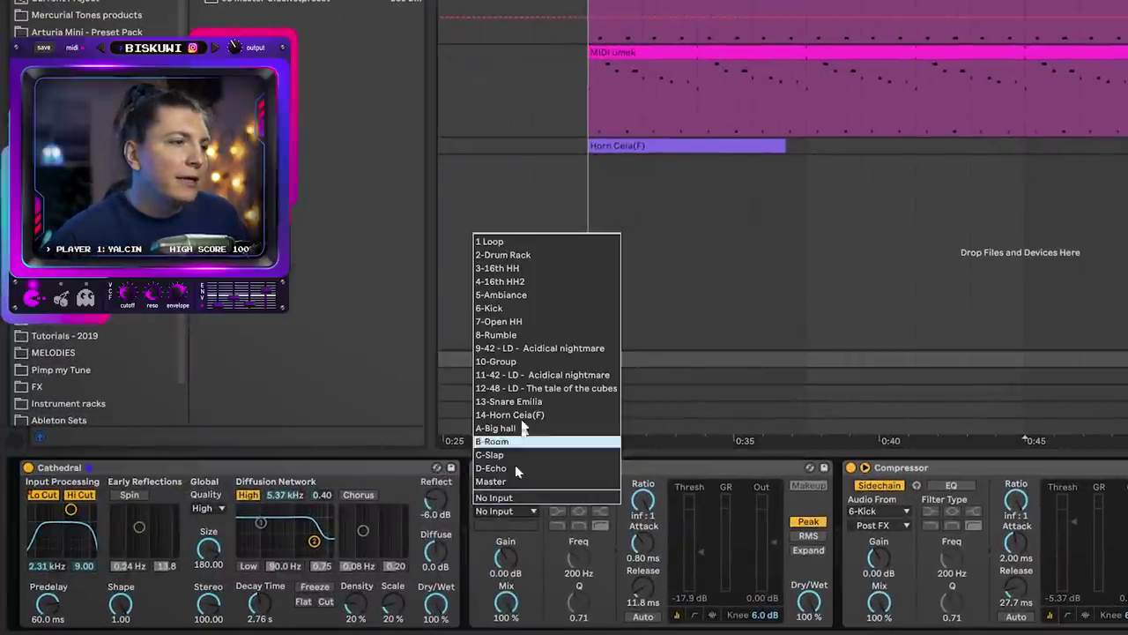
pyautogui.click(532, 375)
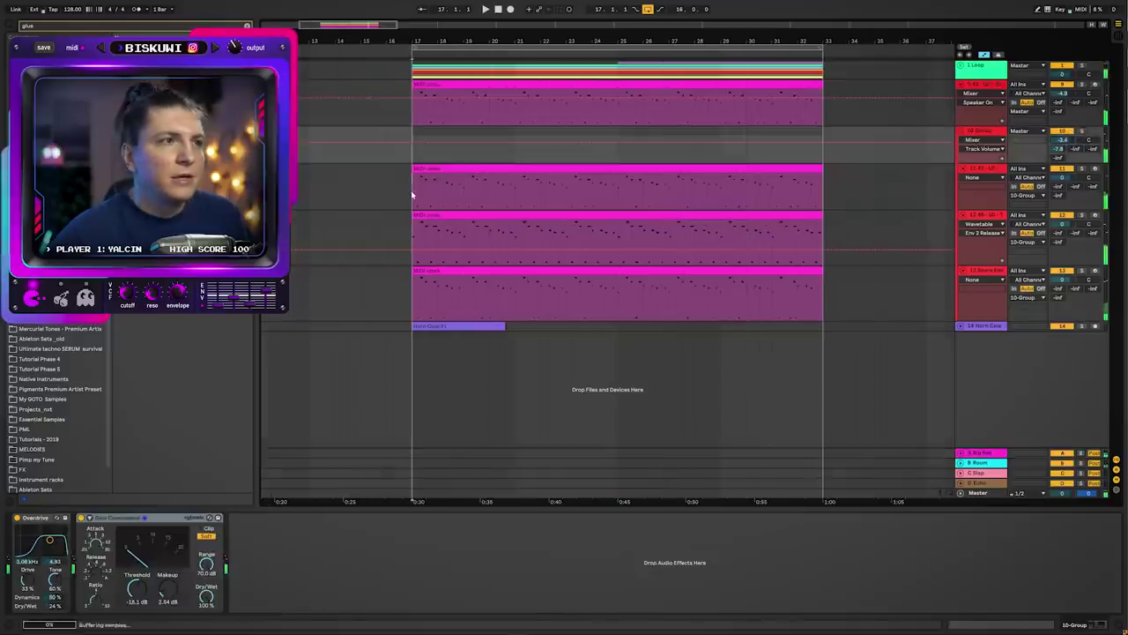
# - Balance the lead group's track volume against the full mix at about -2.5 dB
pyautogui.click(1066, 143)
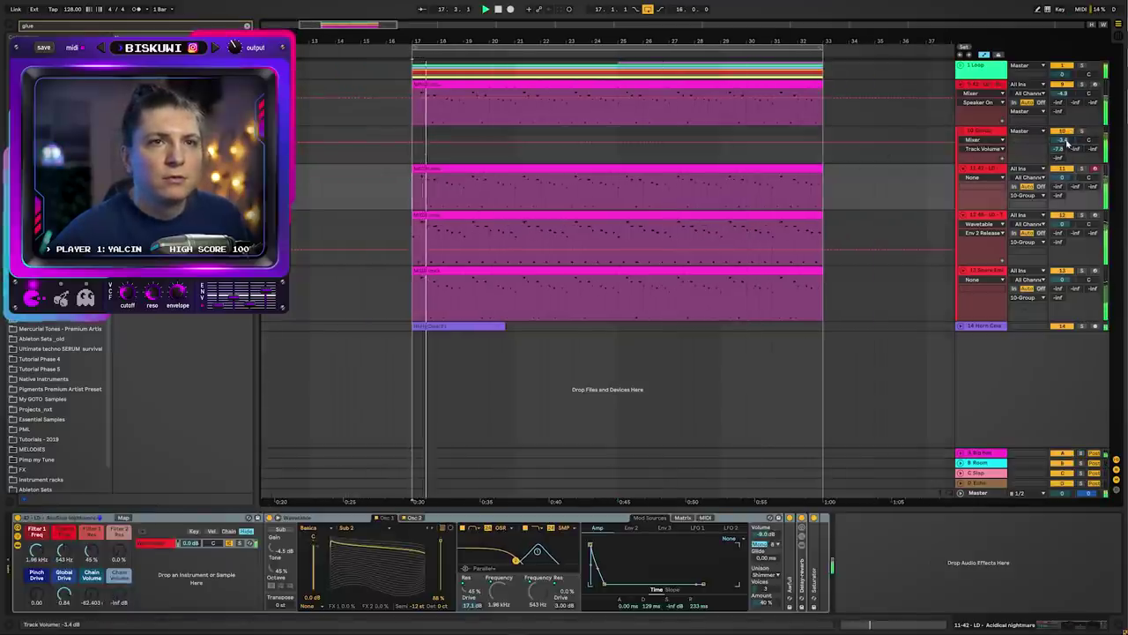
pyautogui.moveTo(1067, 141); pyautogui.dragTo(1066, 138)
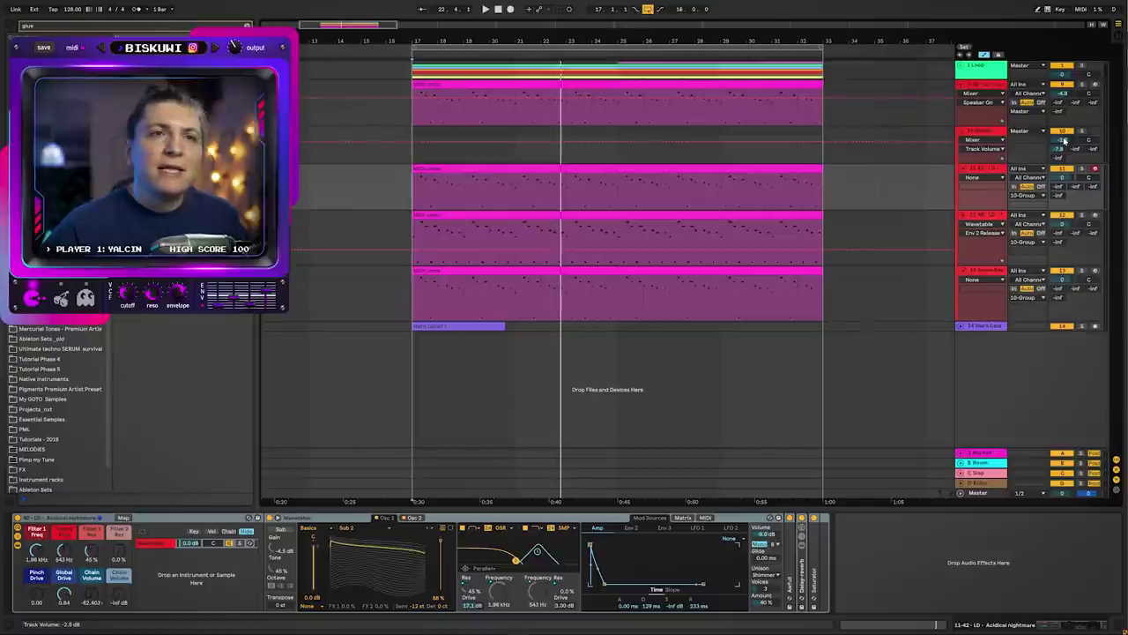
# - Add a Compressor after the Glue Compressor on the lead group and sidechain it from 6-Kick, Post FX, with an inf : 1 ratio
pyautogui.click(983, 130)
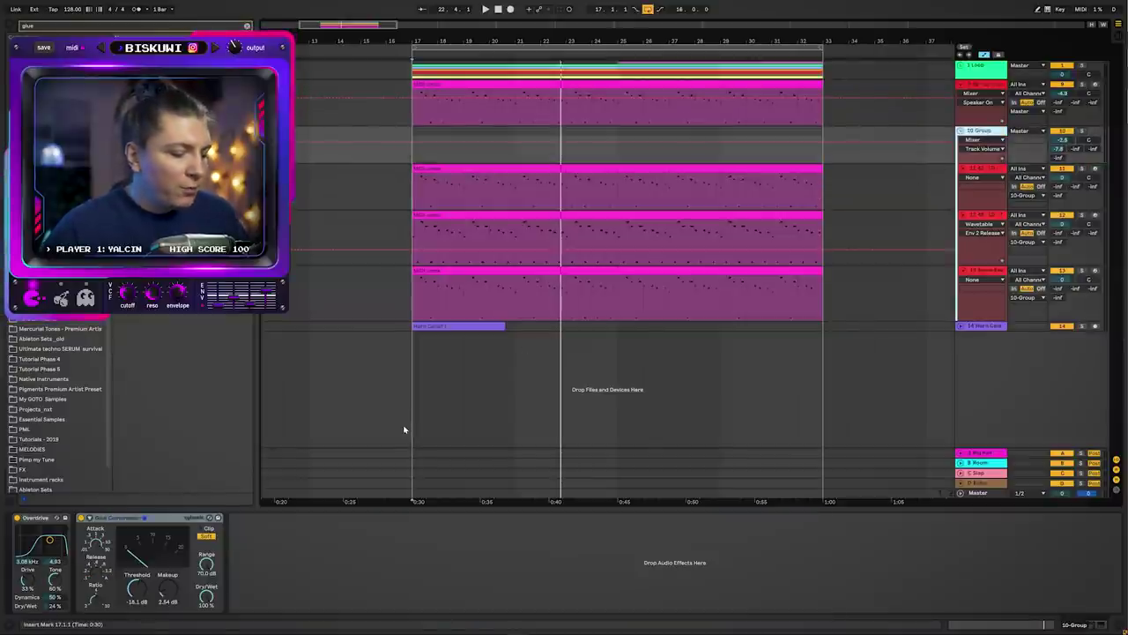
pyautogui.hotkey('ctrl', 'f')
pyautogui.write('comp')
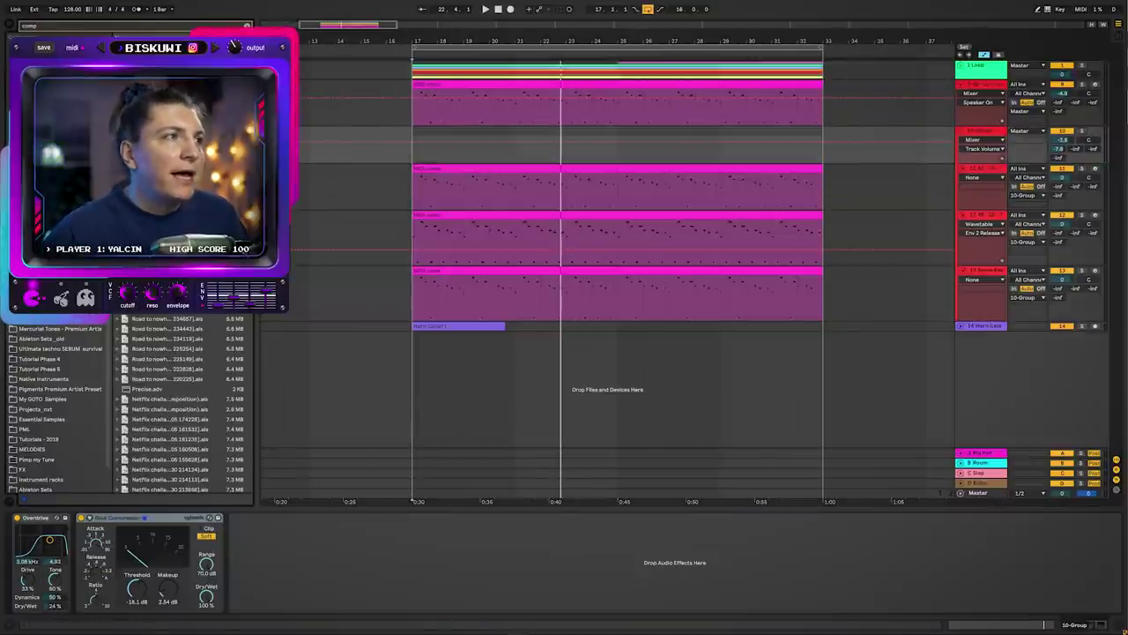
pyautogui.moveTo(348, 605); pyautogui.dragTo(346, 580)
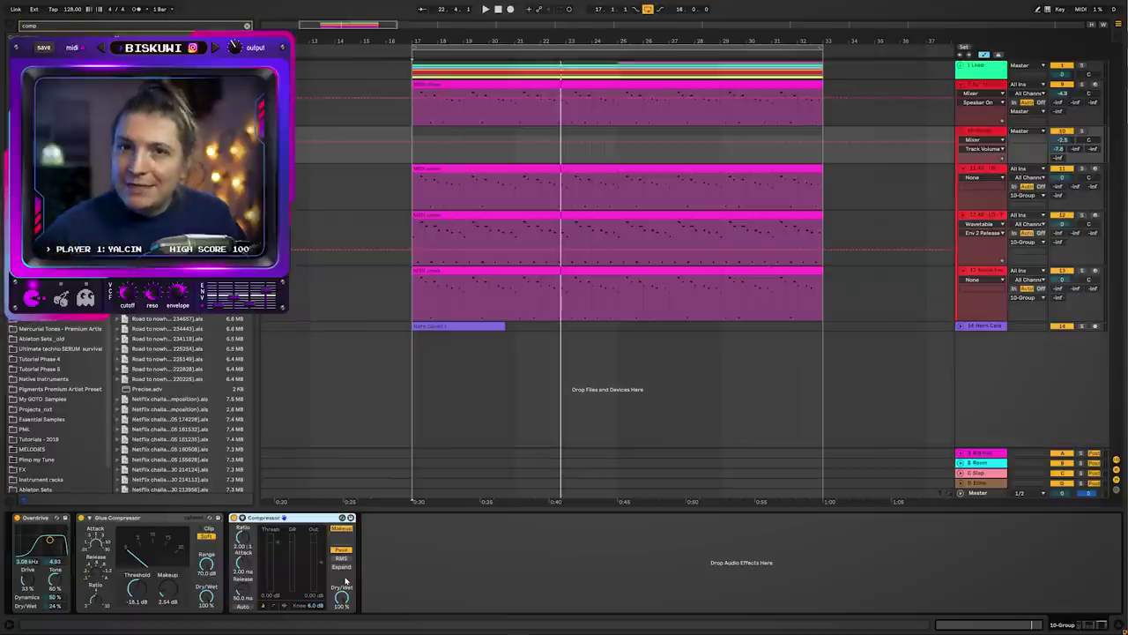
pyautogui.click(244, 518)
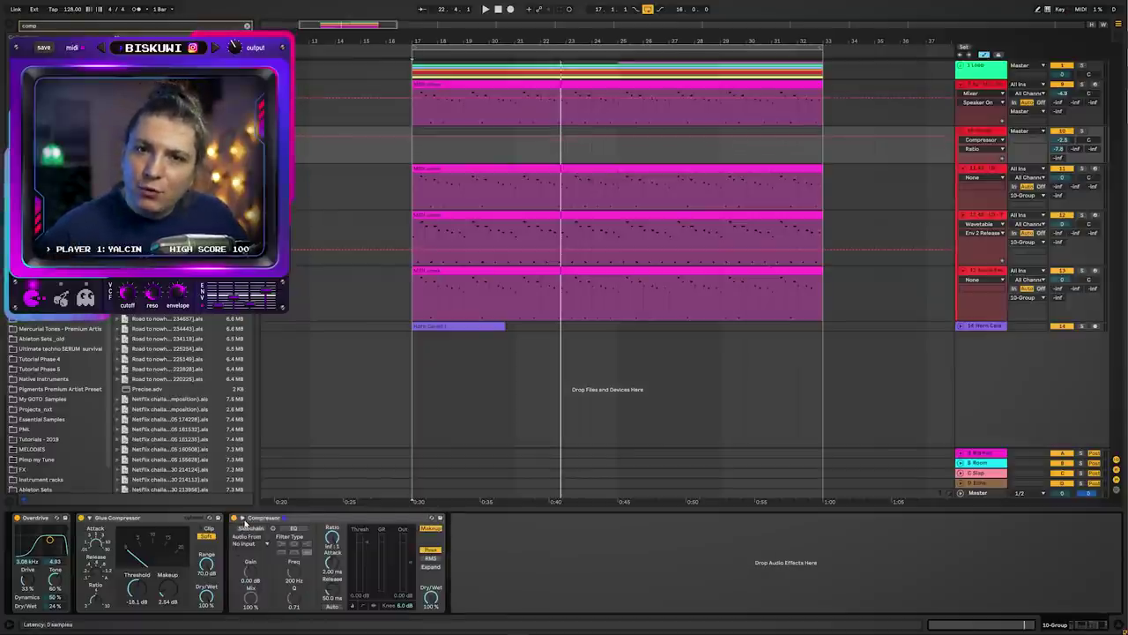
pyautogui.click(252, 529)
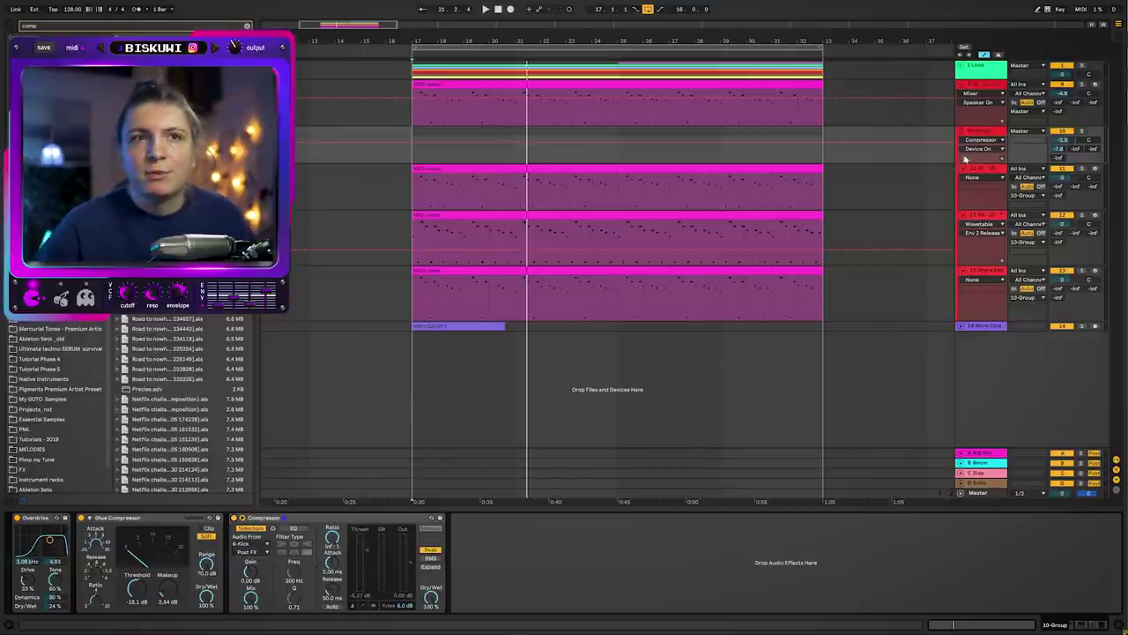
# - Set the lead group's volume to -1.8 dB during playback and unfold the Horn Ceia track
pyautogui.press('space')
pyautogui.moveTo(1072, 143); pyautogui.dragTo(1072, 140)
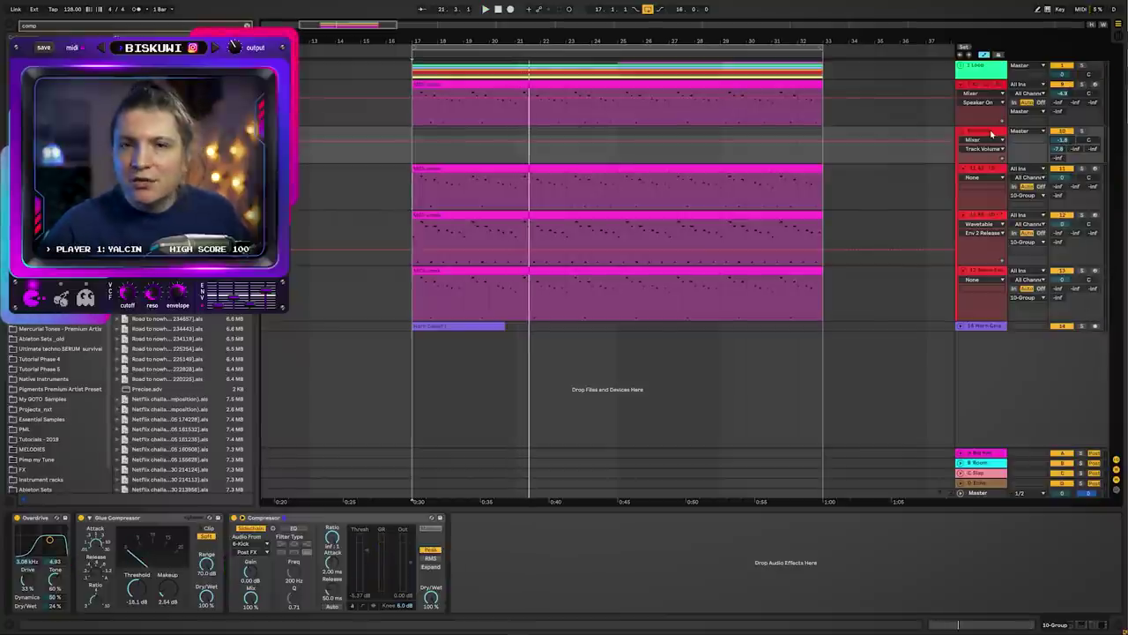
pyautogui.click(960, 326)
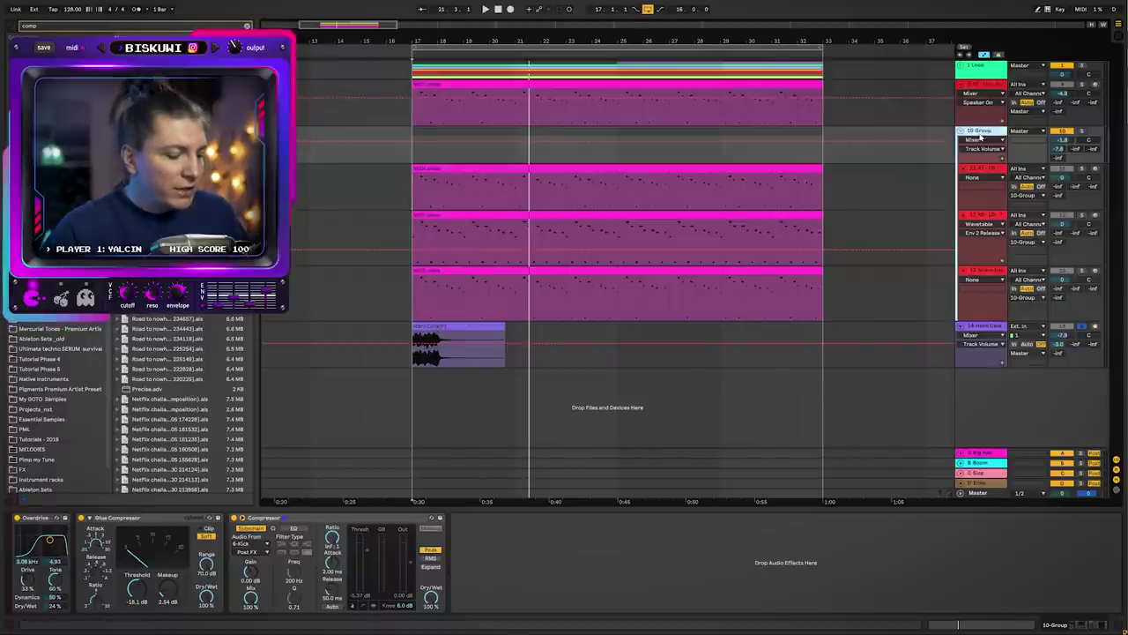
# - Add an Auto Filter at the end of the lead group's chain, set its circuit to SMP and sweep the low-pass cutoff during playback
pyautogui.hotkey('ctrl', 'f')
pyautogui.write('auto')
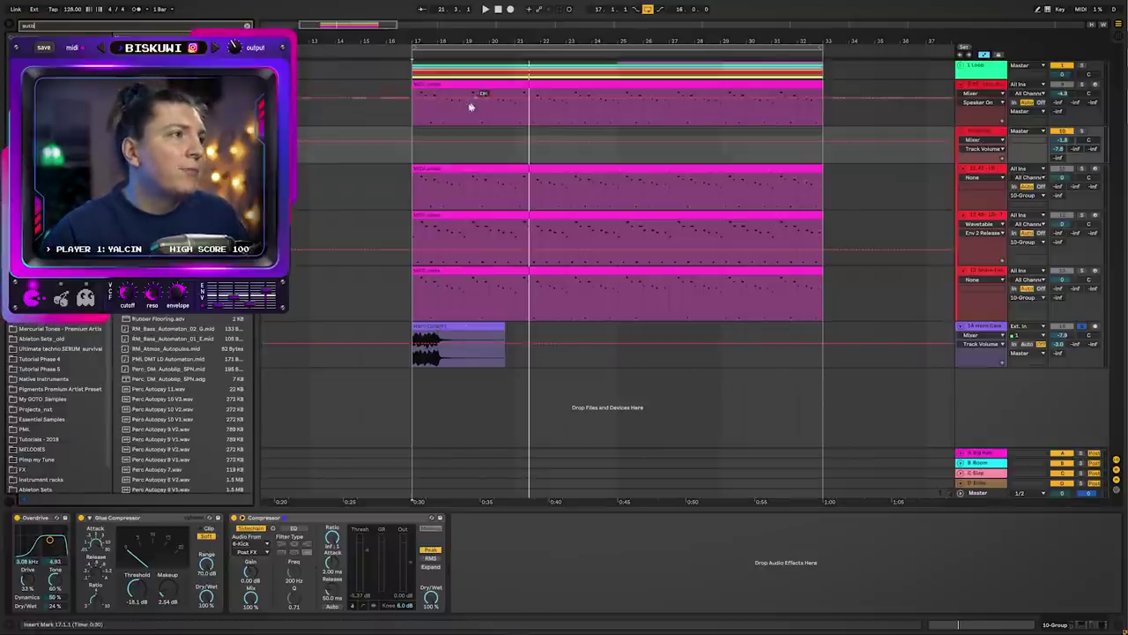
pyautogui.moveTo(559, 556); pyautogui.dragTo(574, 561)
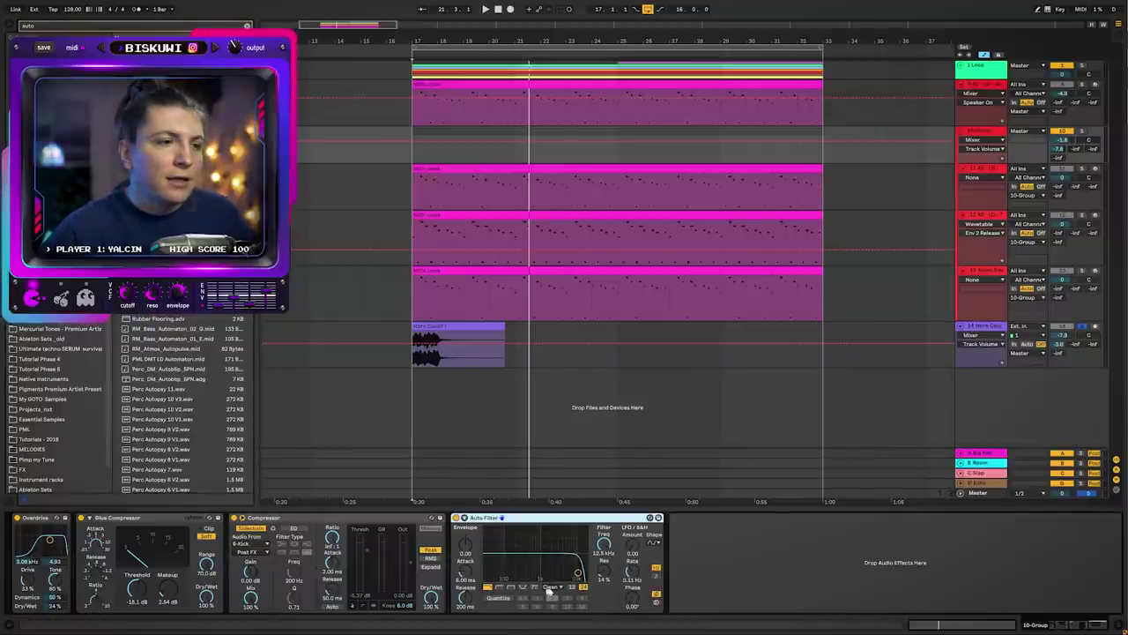
pyautogui.press('space')
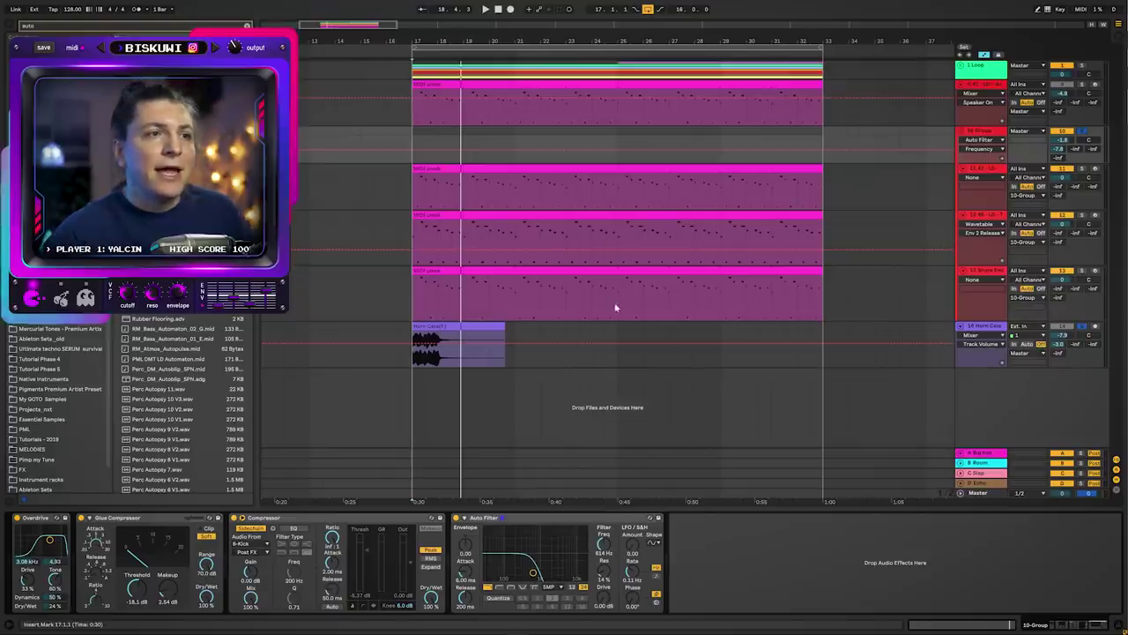
# - Play the section from bar 25, raise the Horn Ceia track's volume to about -3.2 dB and play the loop from its beginning
pyautogui.click(617, 306)
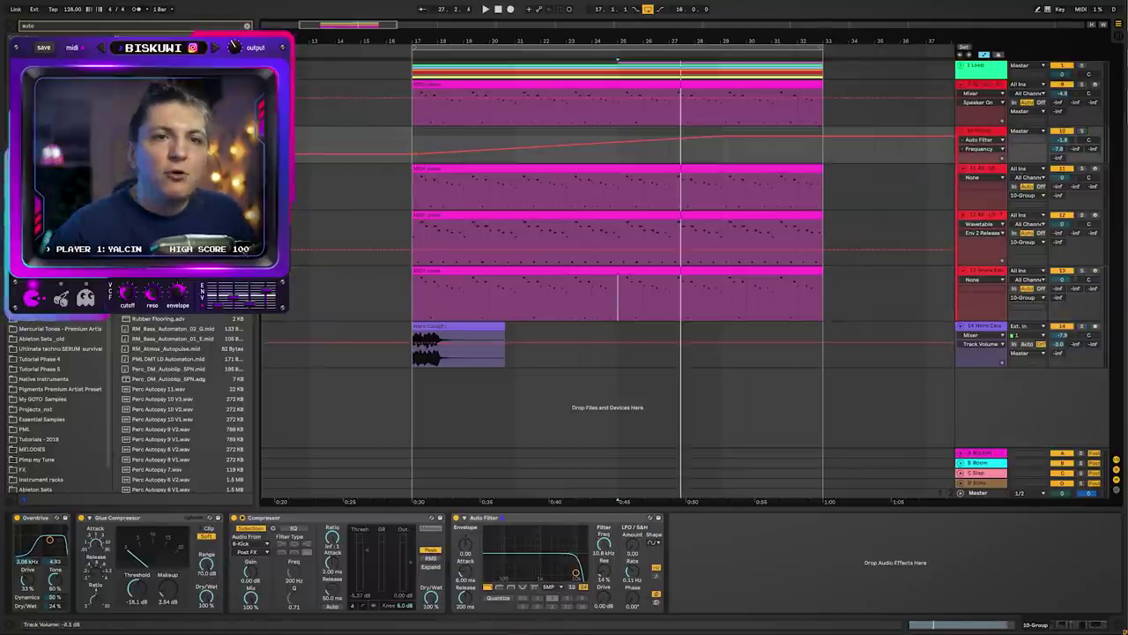
pyautogui.moveTo(1062, 335); pyautogui.dragTo(1062, 324)
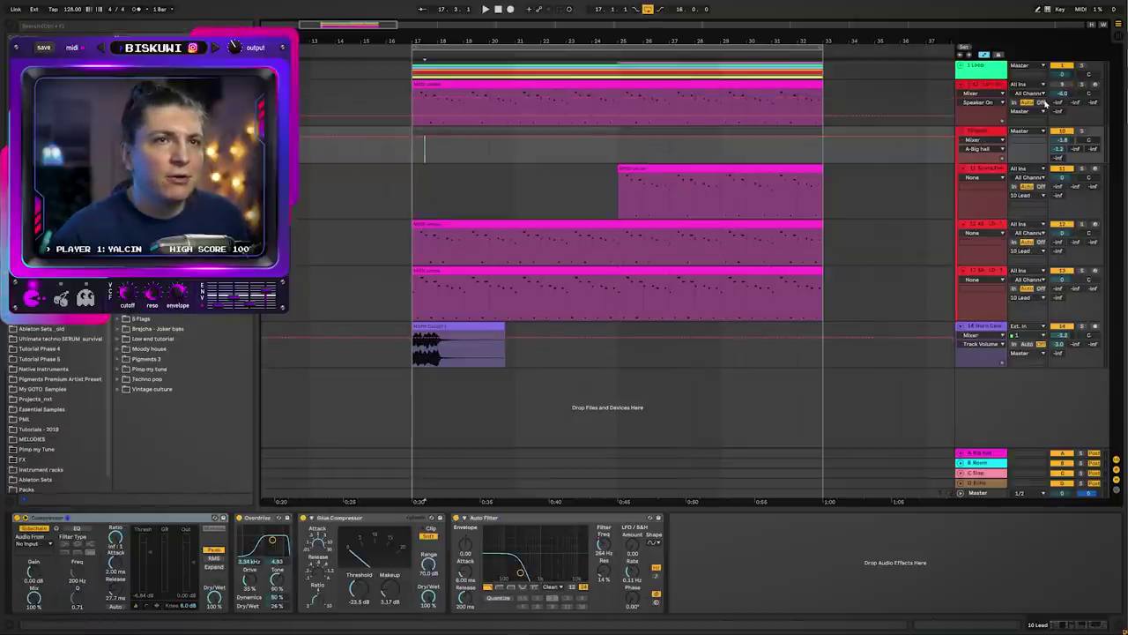
pyautogui.press('space')
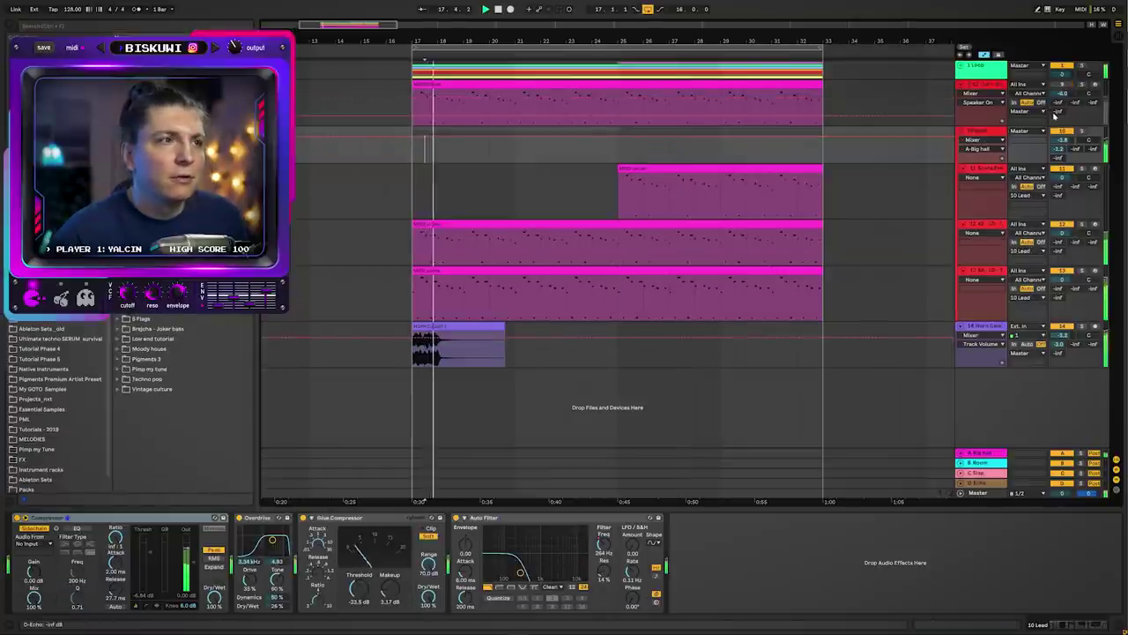
# - Change which device's automation is displayed on the lead group track
pyautogui.click(984, 149)
pyautogui.click(984, 147)
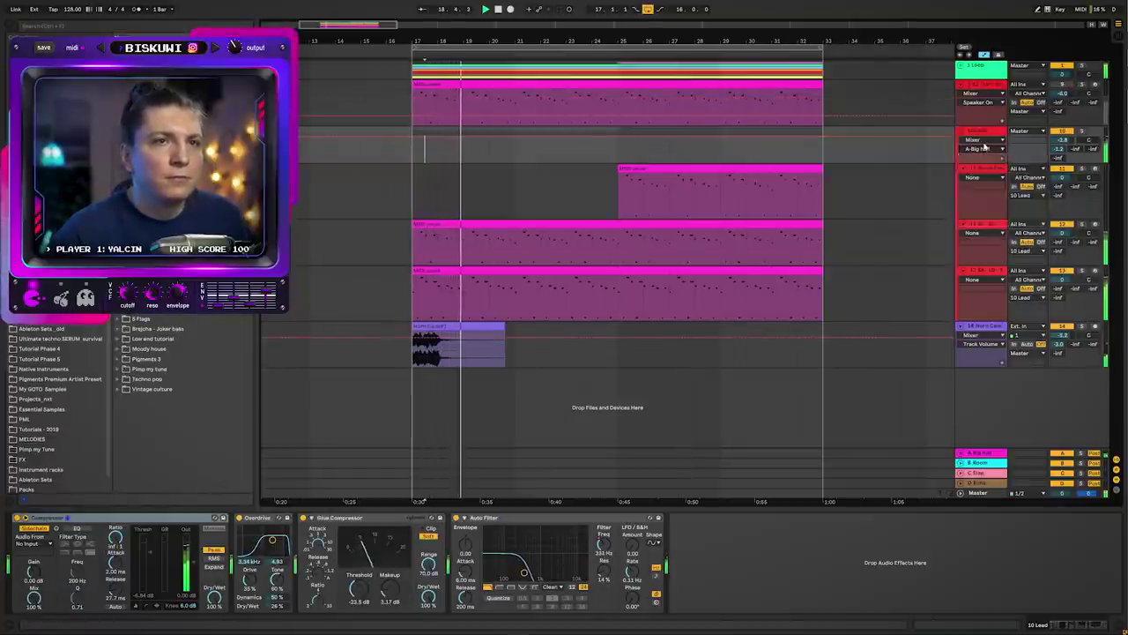
pyautogui.click(984, 141)
pyautogui.click(986, 179)
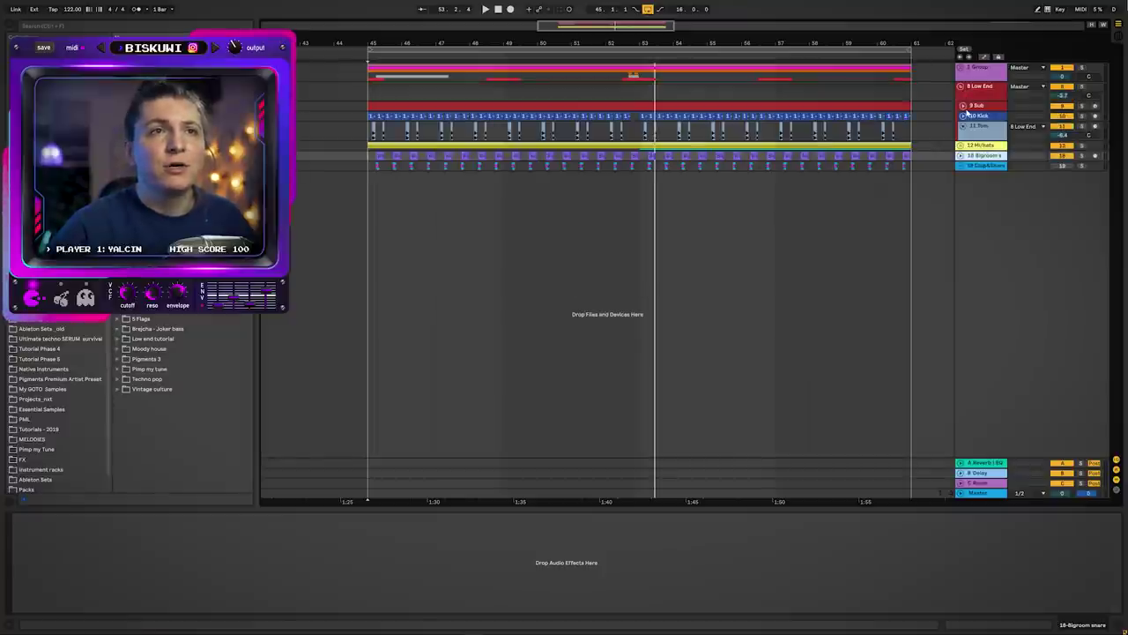
# - Unfold the Kick track, solo it together with the Low End group and play from bar 45
pyautogui.click(963, 115)
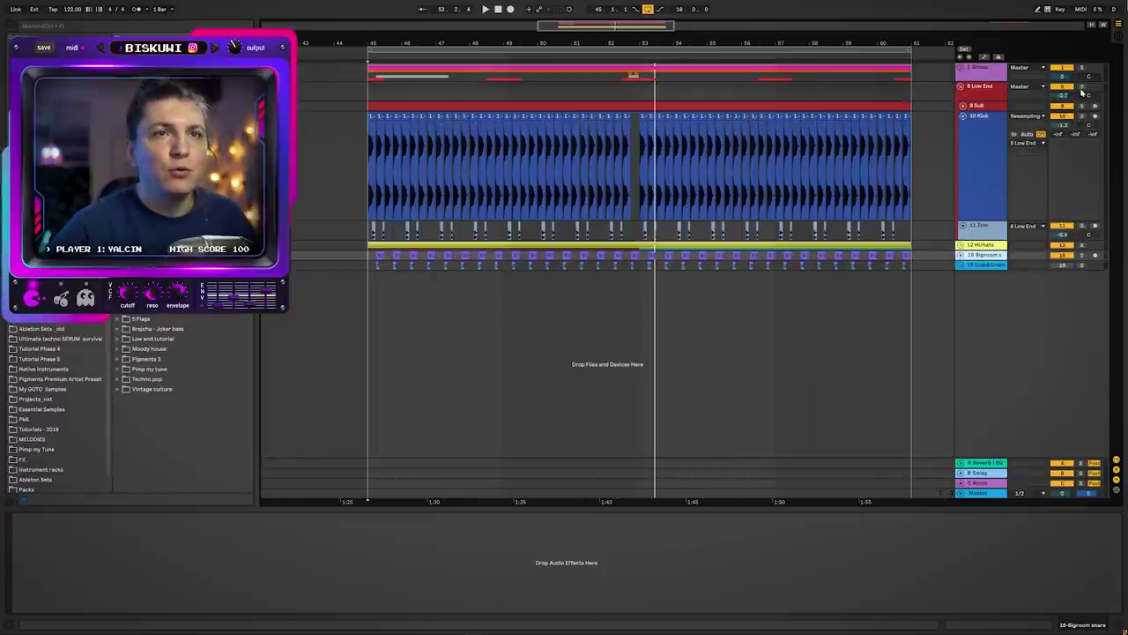
pyautogui.press('space')
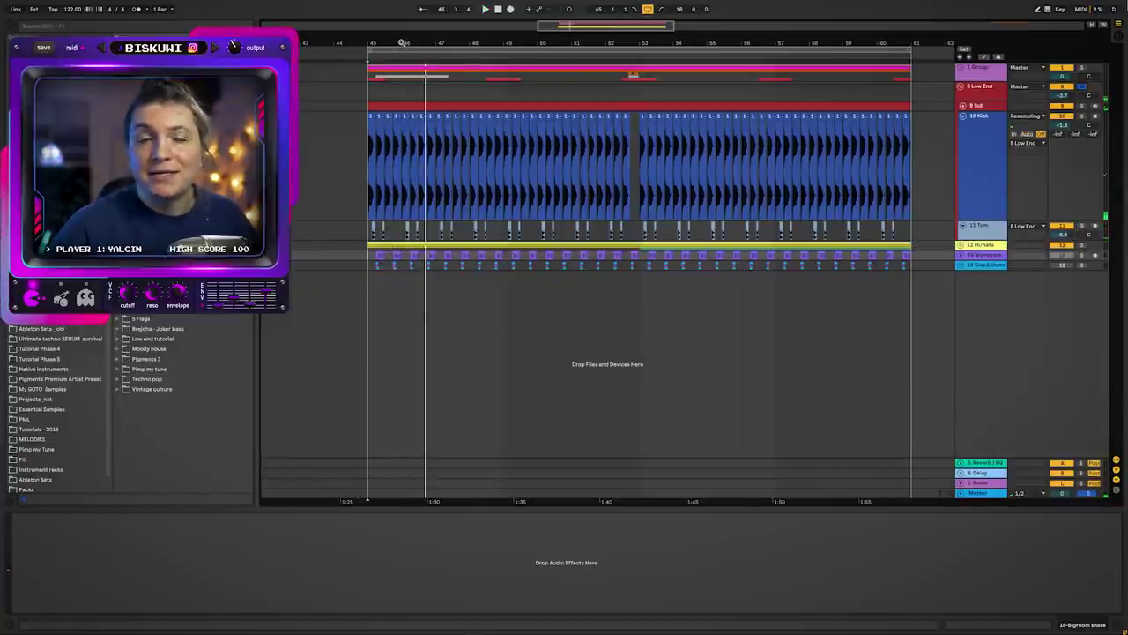
pyautogui.scroll(6, 403, 41)
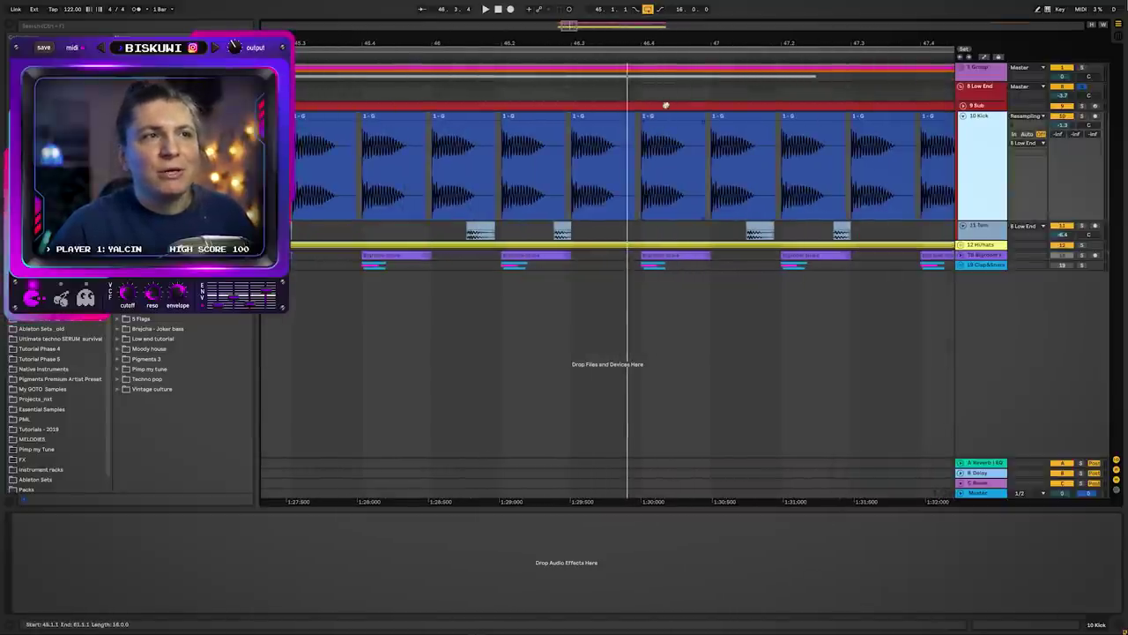
pyautogui.click(1080, 114)
pyautogui.press('space')
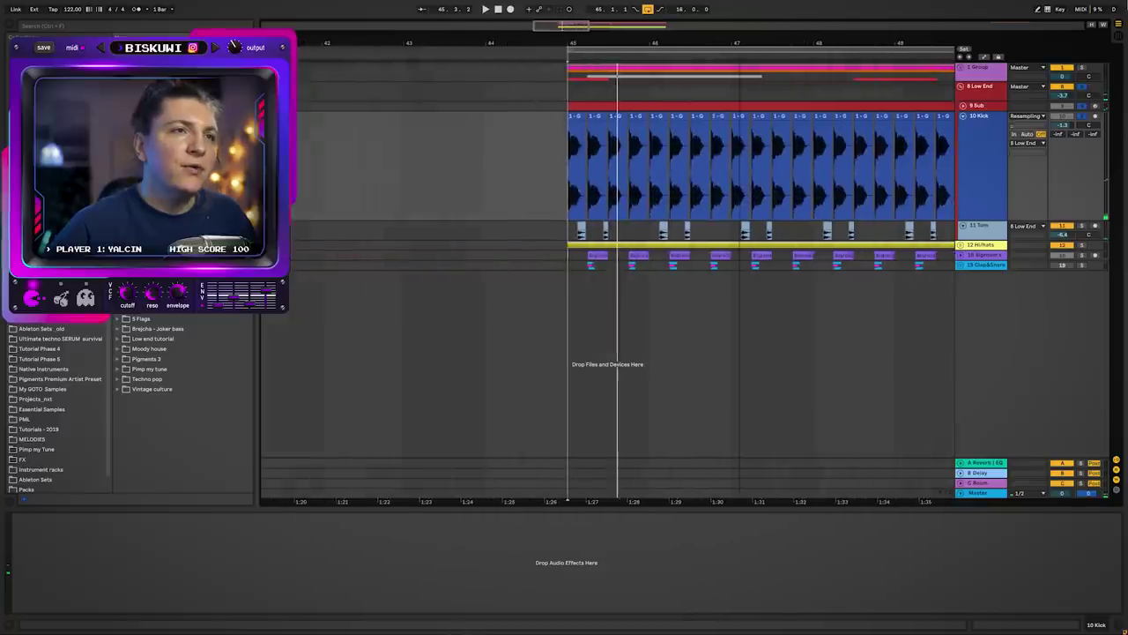
pyautogui.moveTo(739, 42); pyautogui.dragTo(562, 39)
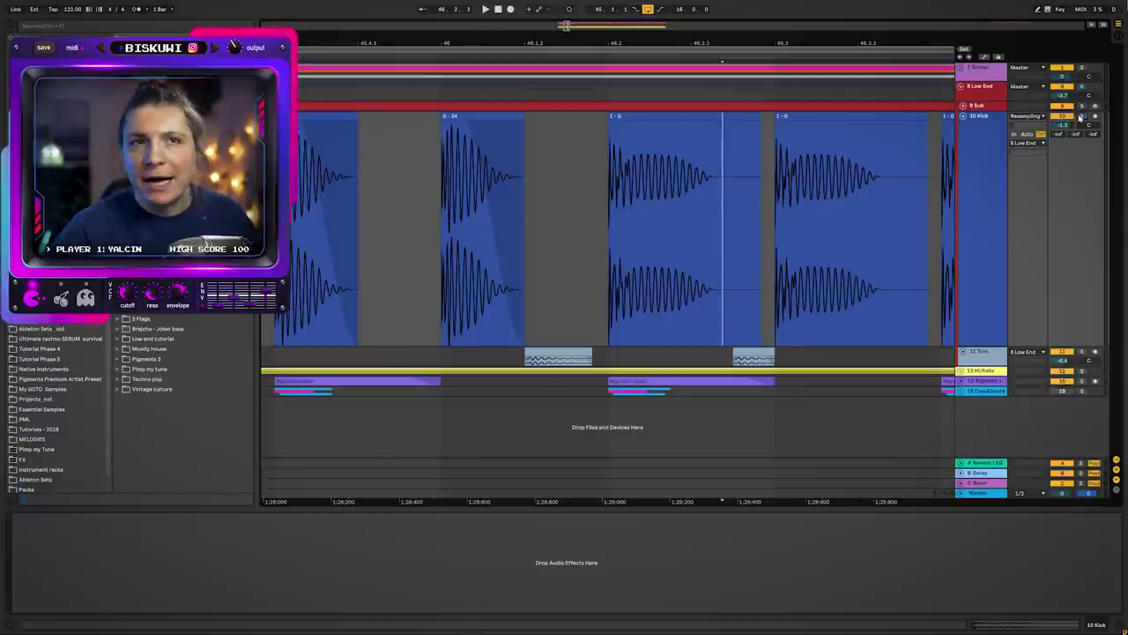
# - Play the soloed kick from 45.4.1 several times to hear the short kick samples
pyautogui.click(275, 229)
pyautogui.press('space')
pyautogui.press('space')
pyautogui.press('space')
pyautogui.press('space')
pyautogui.press('space')
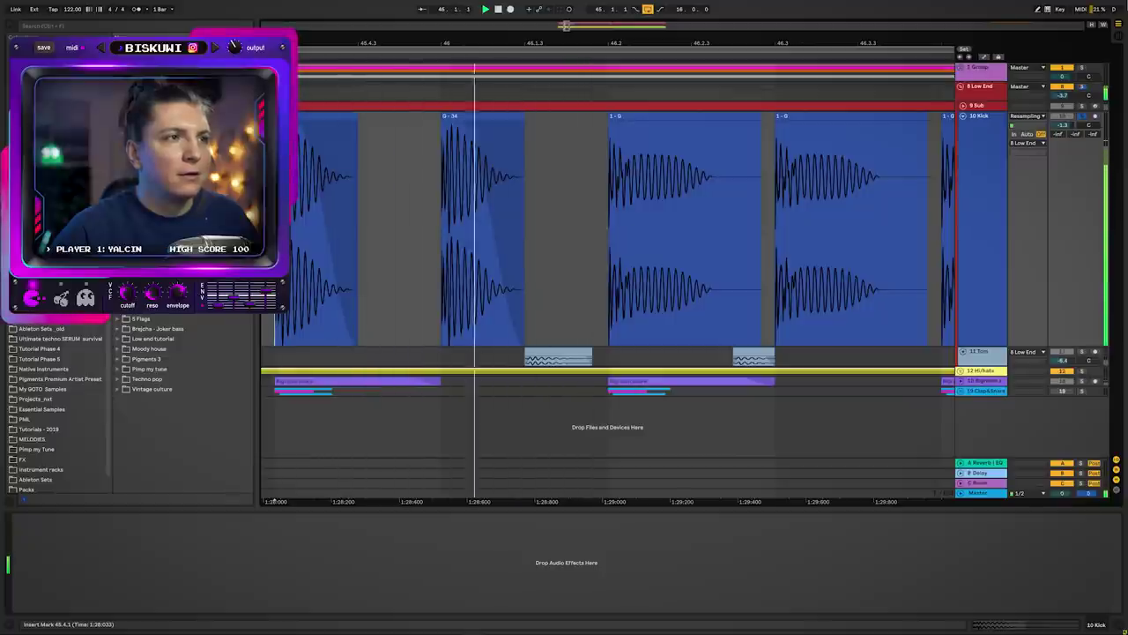
pyautogui.press('space')
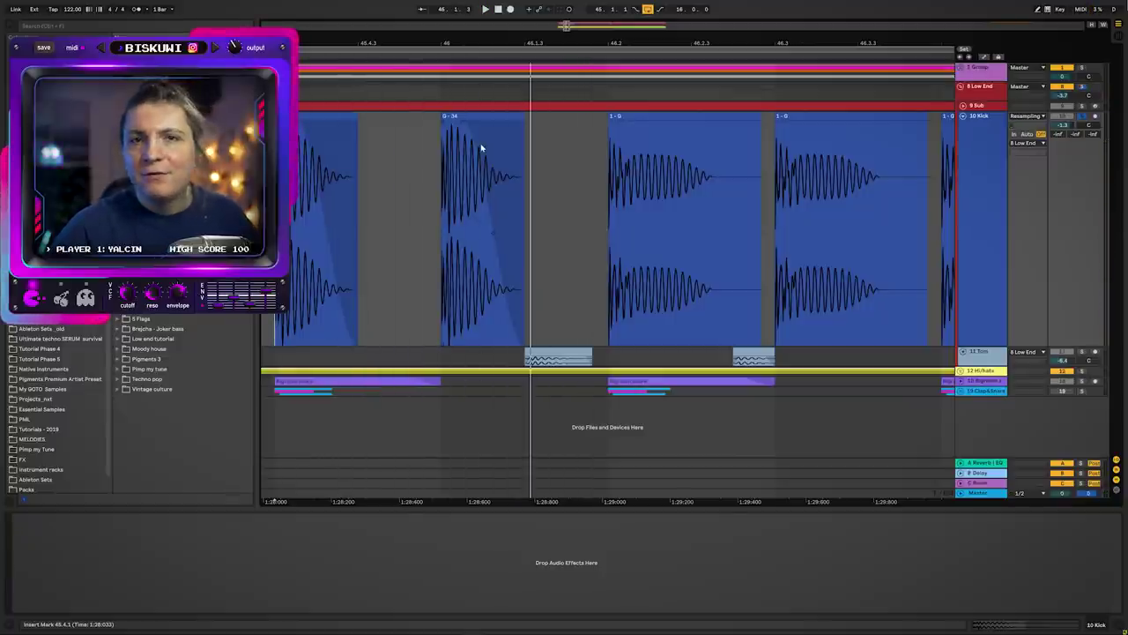
# - Play the soloed kick from 46.2.1 to compare the differently shaped 1-G kick sample
pyautogui.click(609, 159)
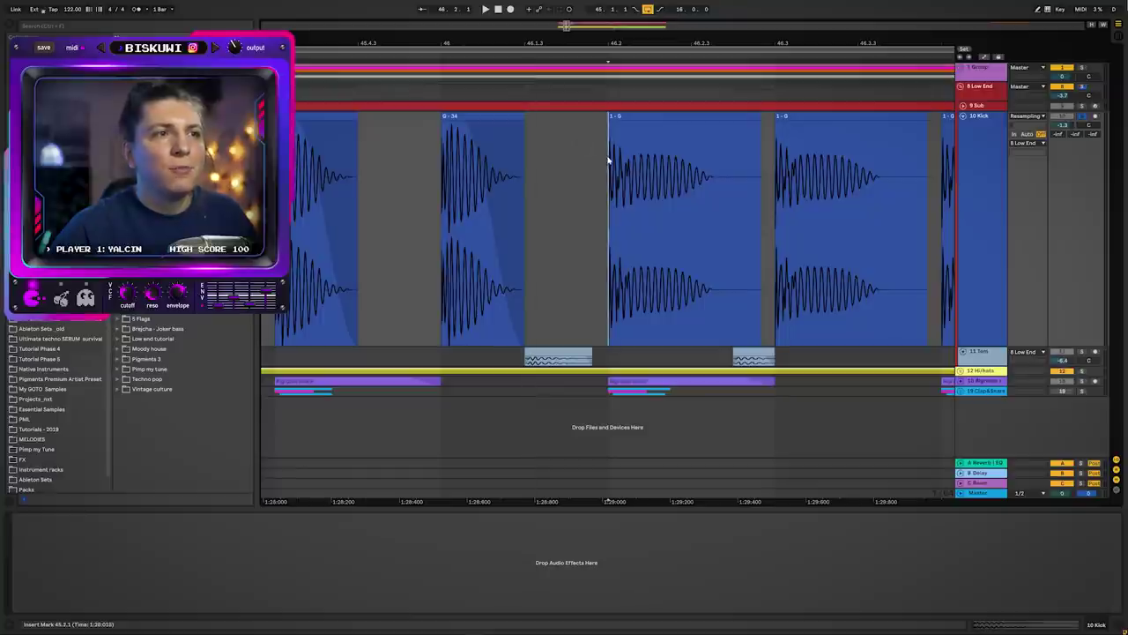
pyautogui.press('space')
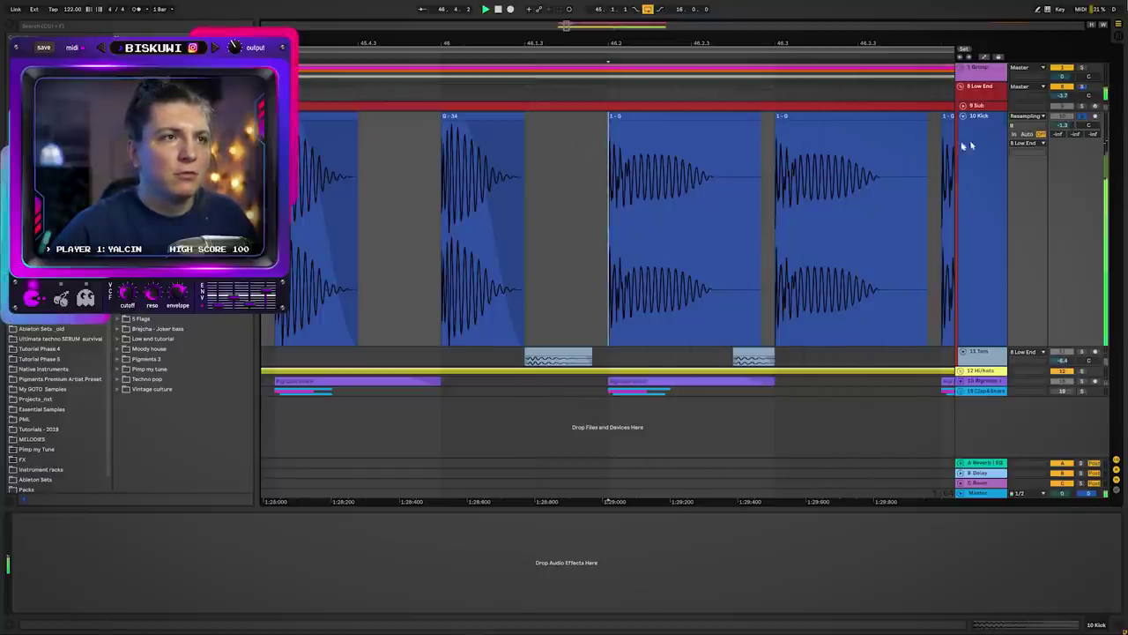
pyautogui.press('space')
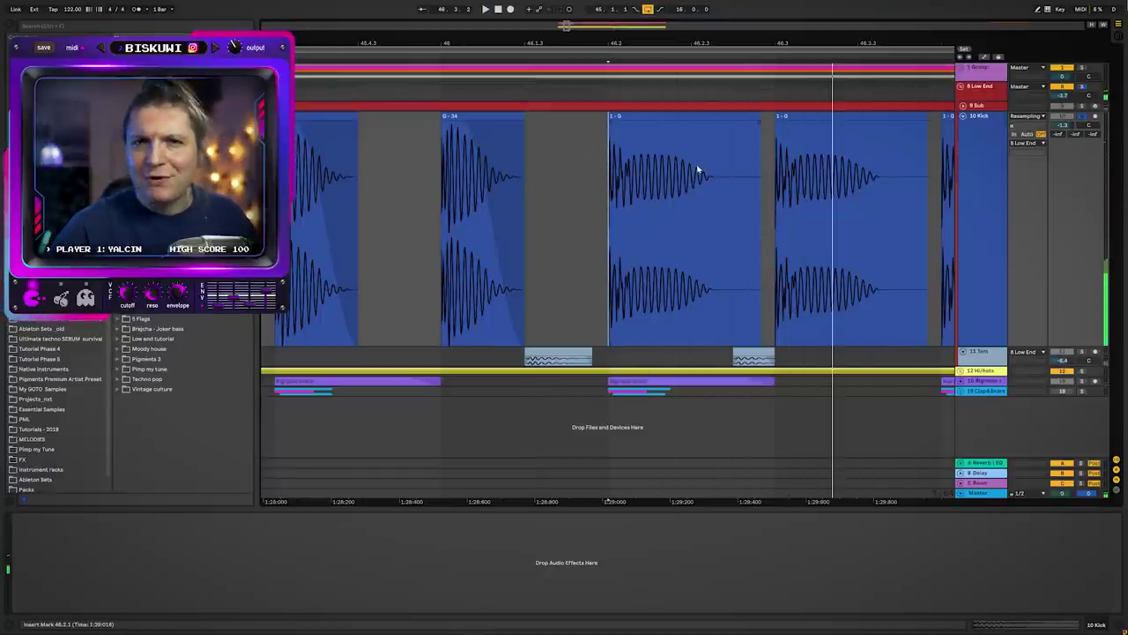
pyautogui.click(639, 161)
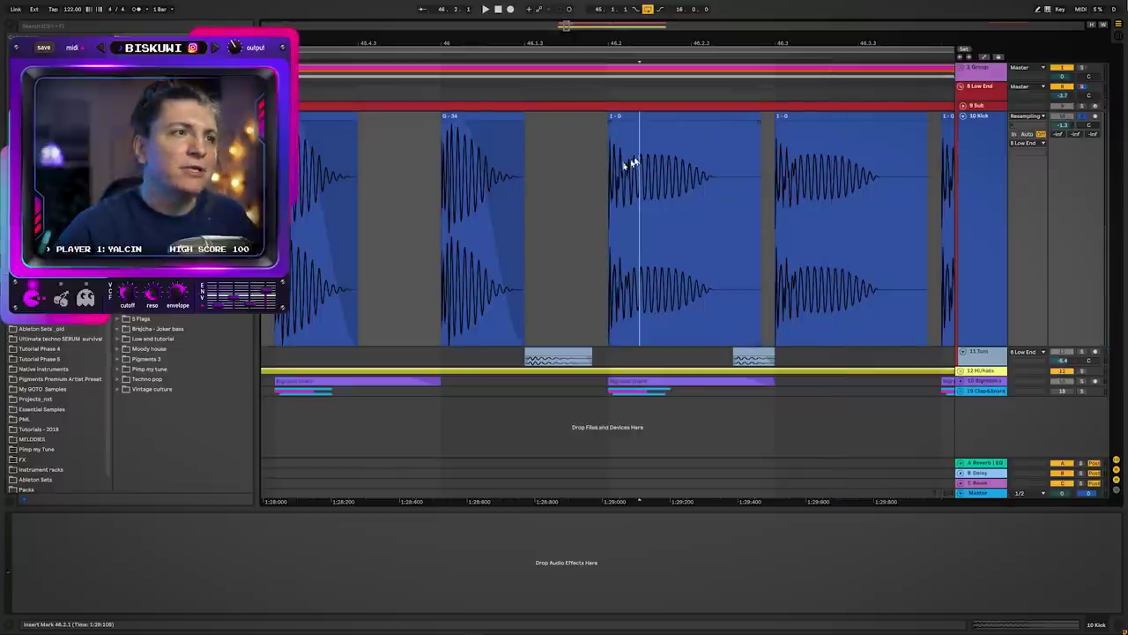
pyautogui.press('space')
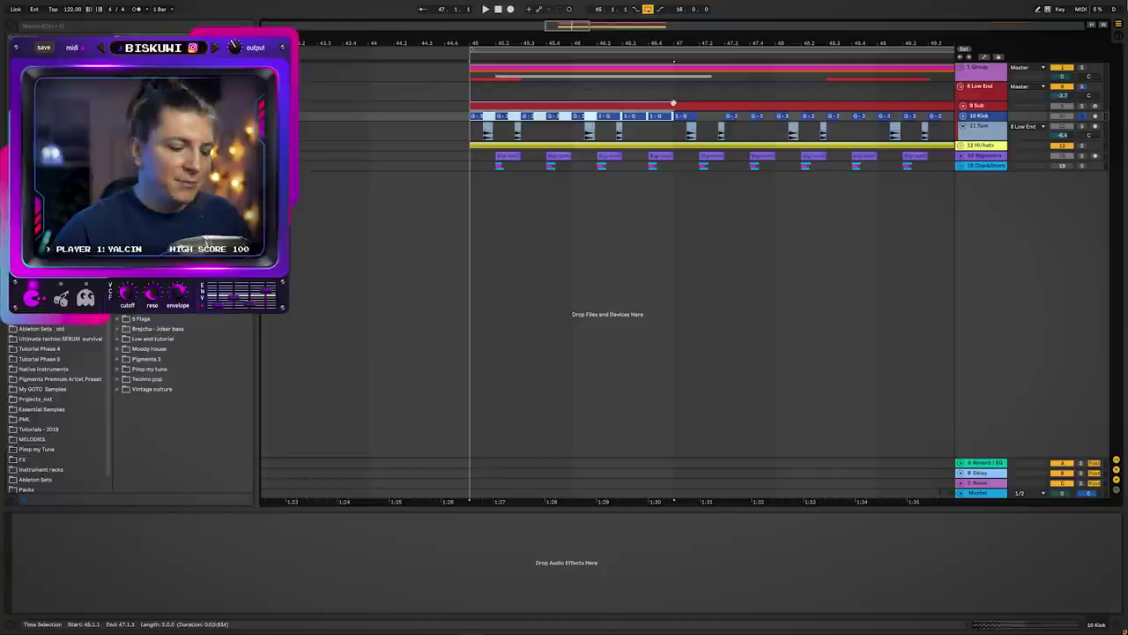
# - Loop the two bars from 45 to 47 and play the low end
pyautogui.click(673, 103)
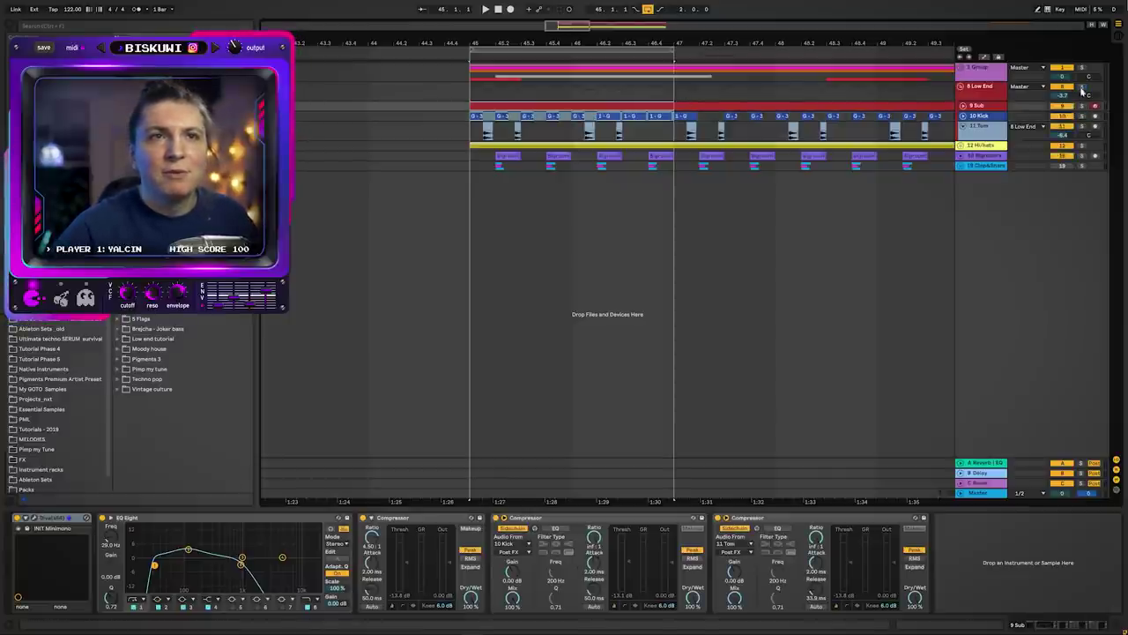
pyautogui.press('space')
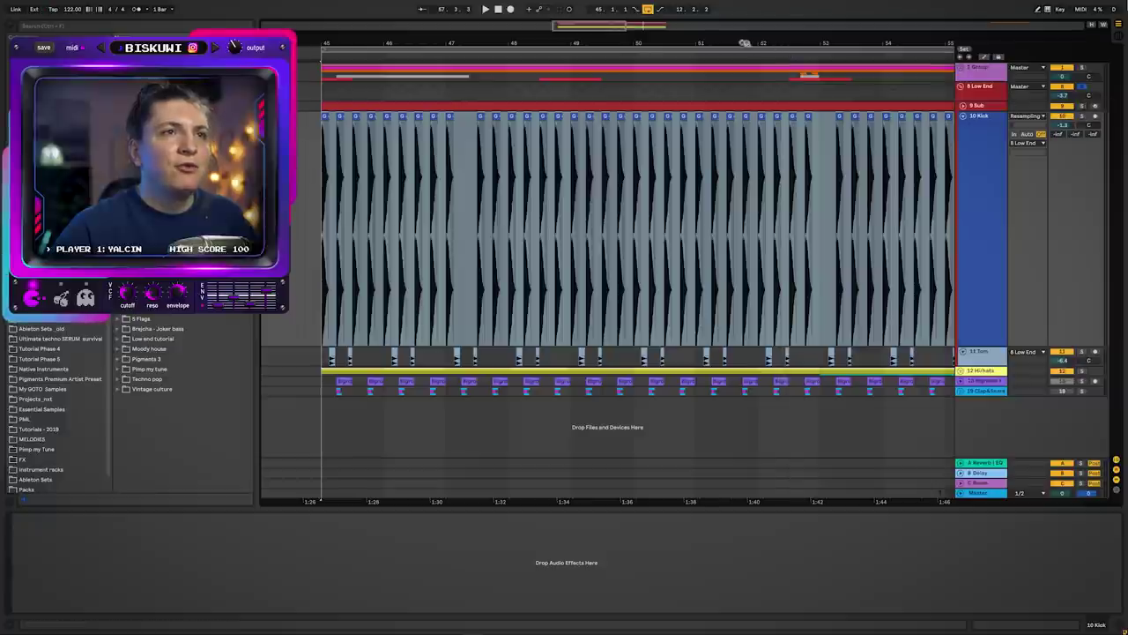
# - Extend the loop to bar 61, set the Kick track's volume to -3.3 dB and play the section
pyautogui.moveTo(746, 43); pyautogui.dragTo(583, 29)
pyautogui.moveTo(660, 48); pyautogui.dragTo(713, 49)
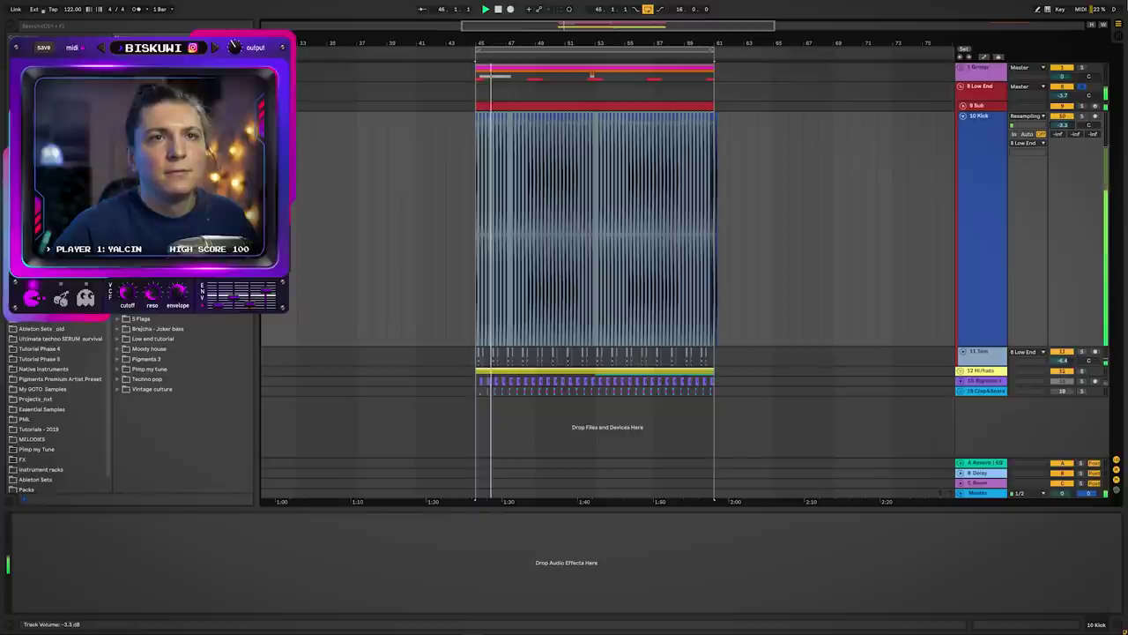
pyautogui.press('space')
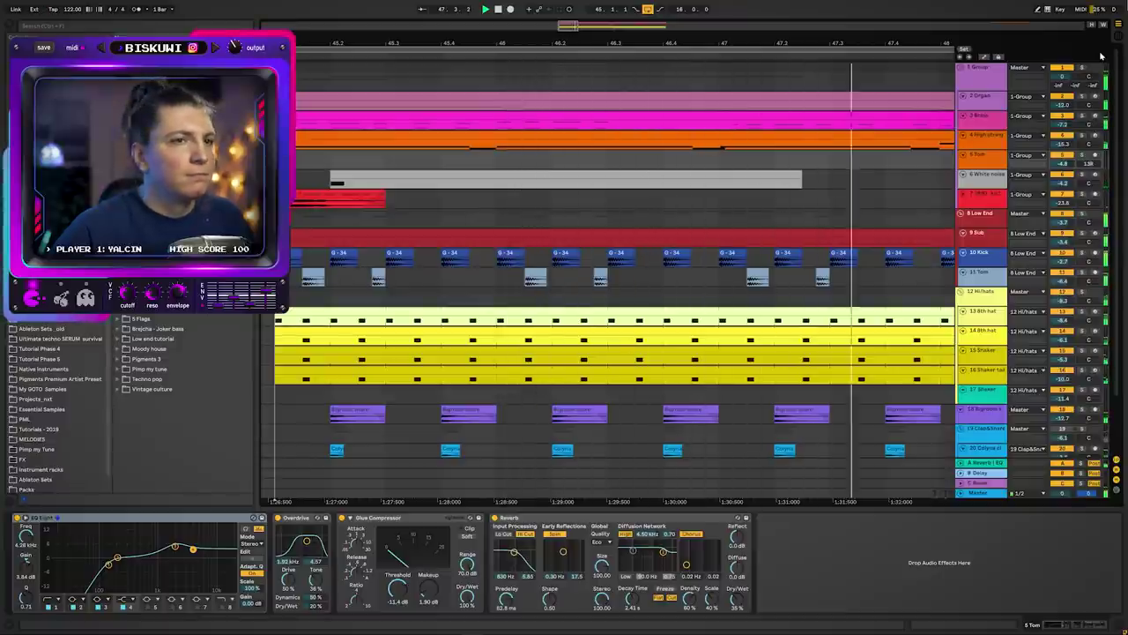
# - Fold the 1 Group and 8 Low End groups and select the 13 8th hat track in Hi/hats
pyautogui.moveTo(762, 42); pyautogui.dragTo(638, 43)
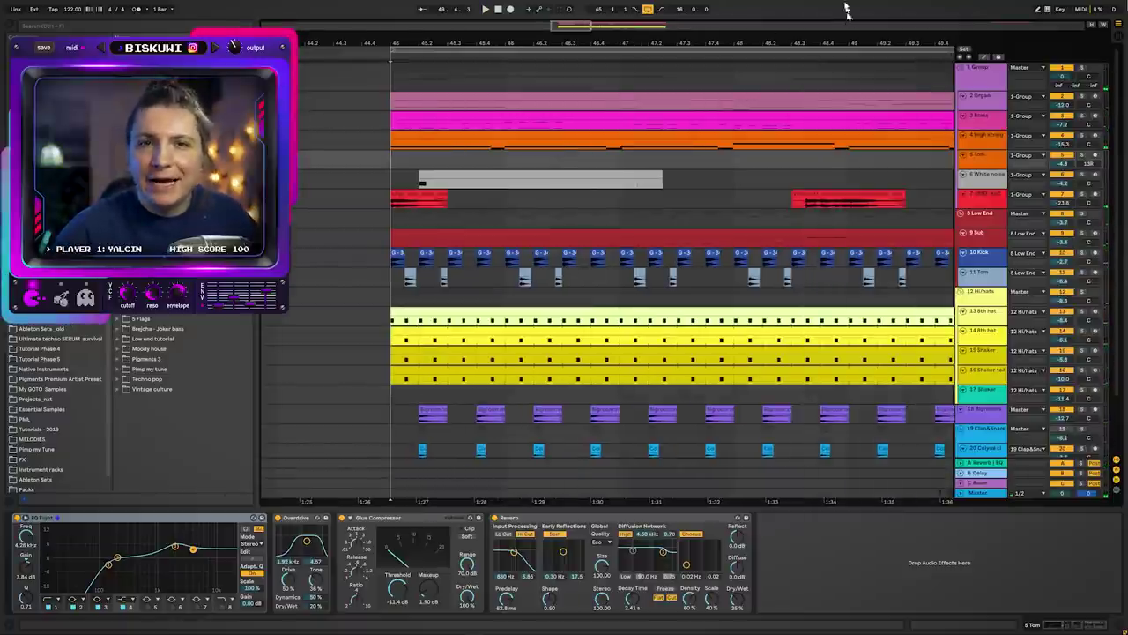
pyautogui.click(961, 68)
pyautogui.click(962, 86)
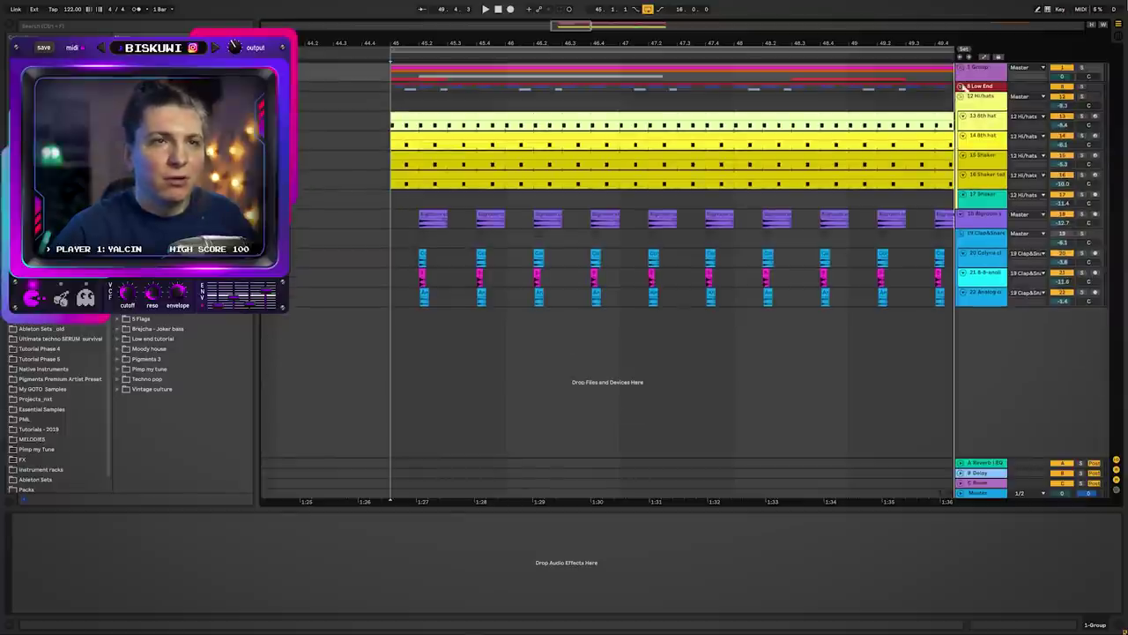
pyautogui.click(981, 96)
pyautogui.click(983, 115)
pyautogui.moveTo(890, 42); pyautogui.dragTo(709, 37)
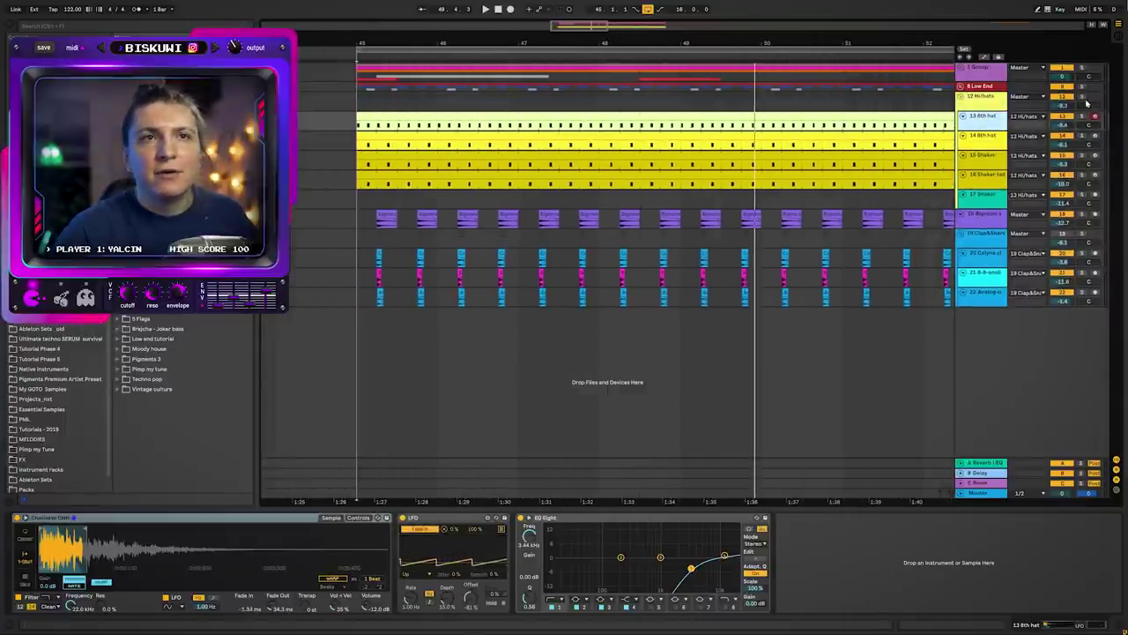
# - Solo the Hi/hats group, examine the hat and shaker clips up close and play a one-bar loop at bar 45
pyautogui.press('z')
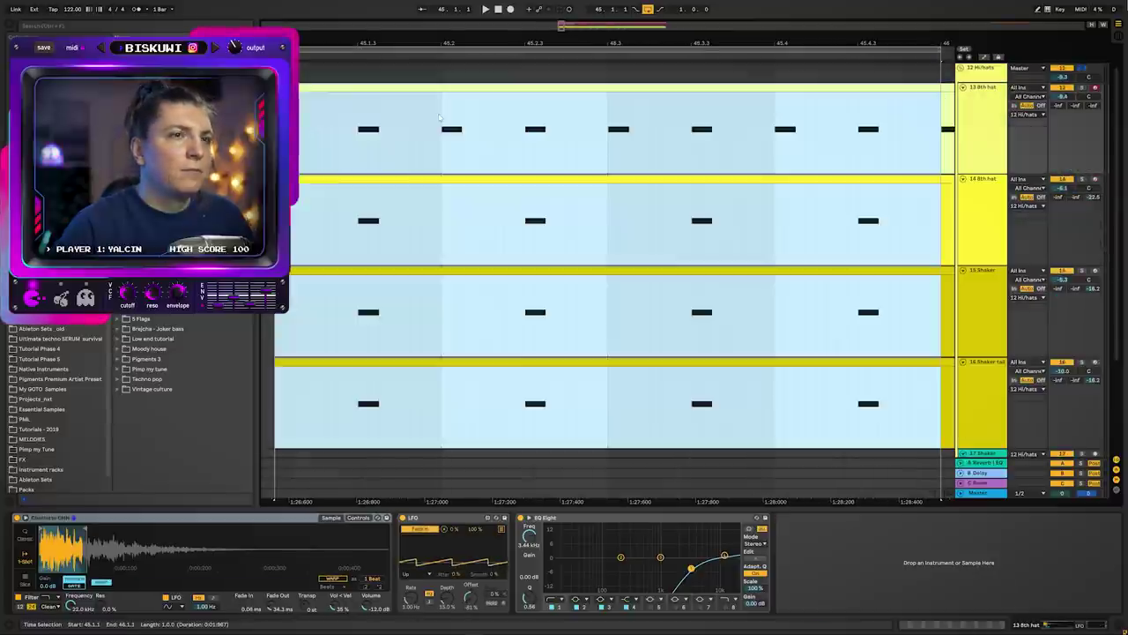
pyautogui.press('space')
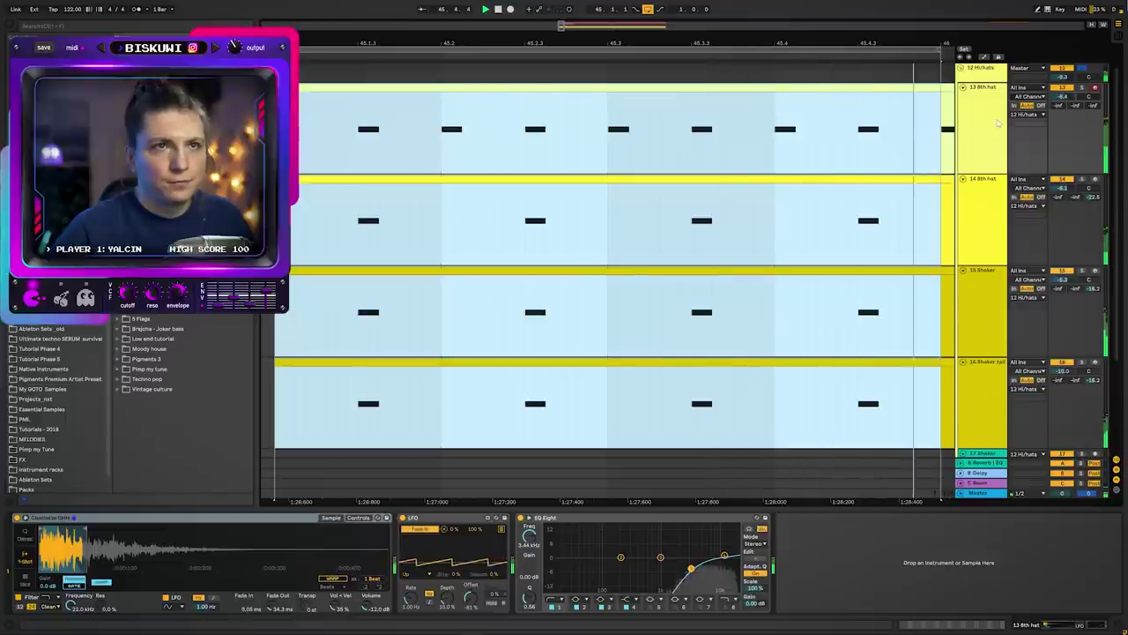
pyautogui.press('x')
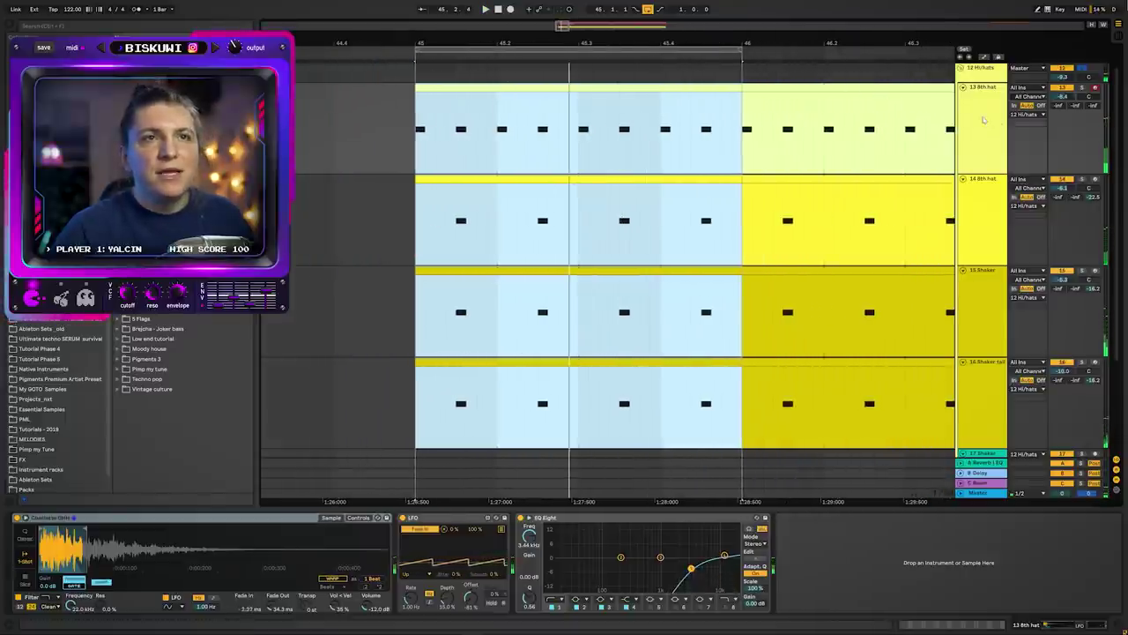
# - Show the devices of the 13 8th hat and 14 8th hat tracks and play the 14 8th hat with 15 Shaker soloed
pyautogui.click(985, 119)
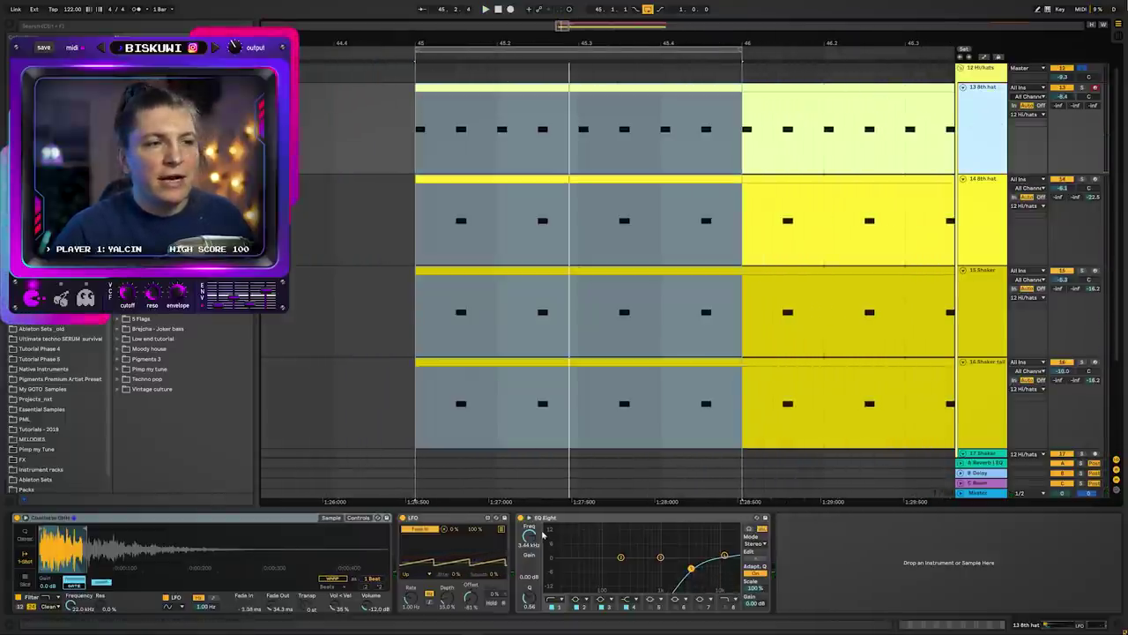
pyautogui.click(1025, 215)
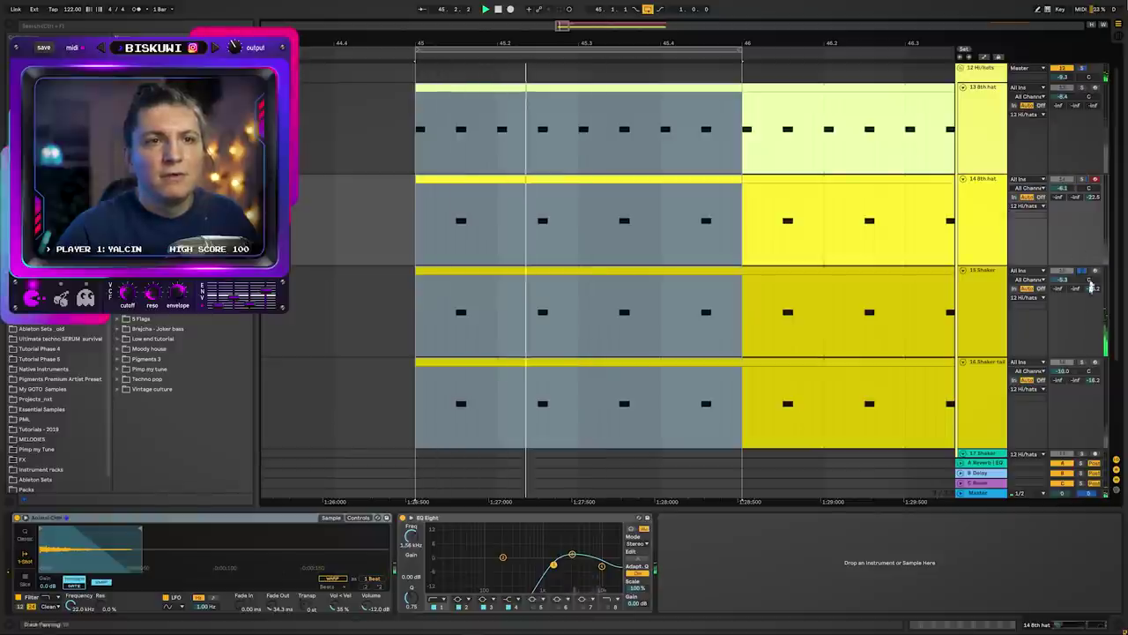
pyautogui.press('space')
# - Select the 15 Shaker track, solo it together with the 16 Shaker tail track and play both layers
pyautogui.click(986, 285)
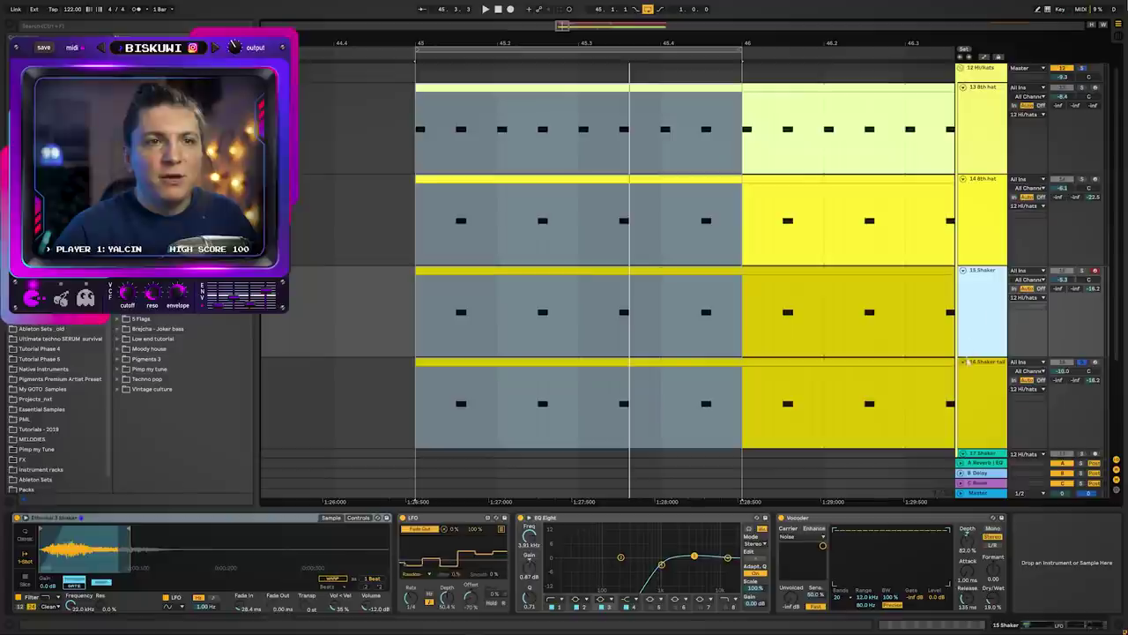
pyautogui.keyDown('ctrl'); pyautogui.click(1081, 271); pyautogui.keyUp('ctrl')
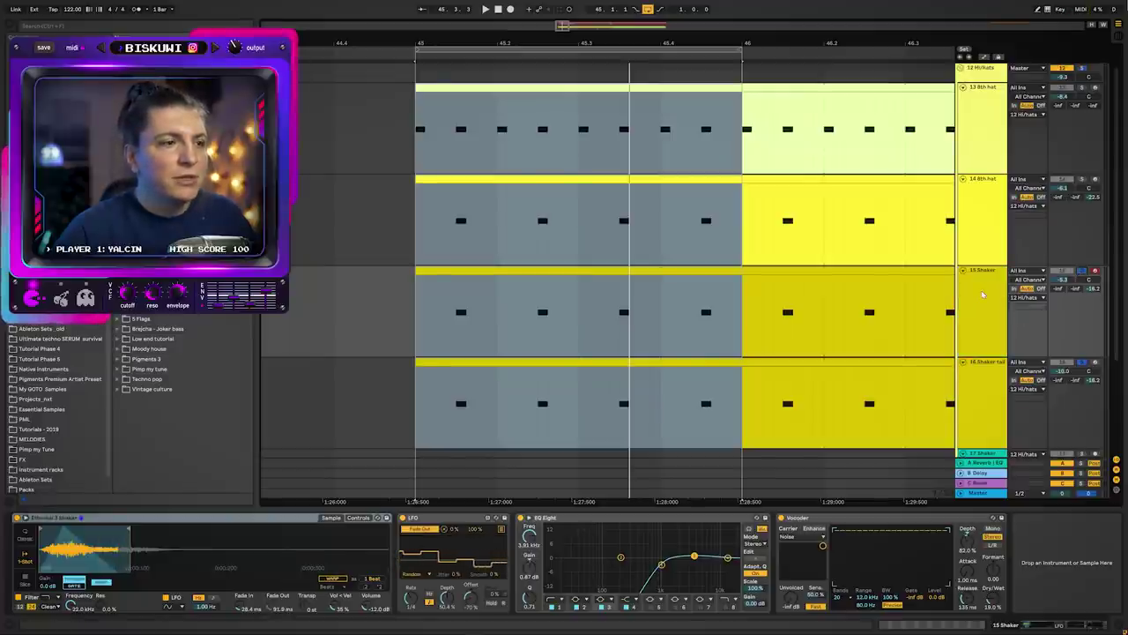
pyautogui.press('space')
pyautogui.click(974, 292)
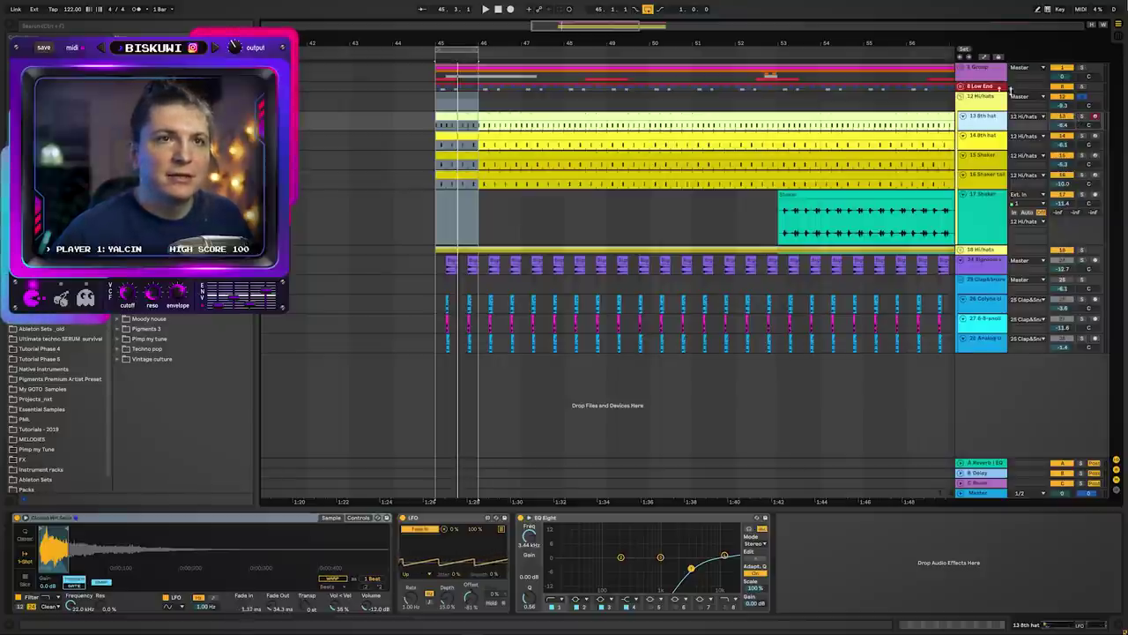
# - Fold the 12 Hi/hats group, show its device chain and play the one-bar loop
pyautogui.click(961, 96)
pyautogui.press('space')
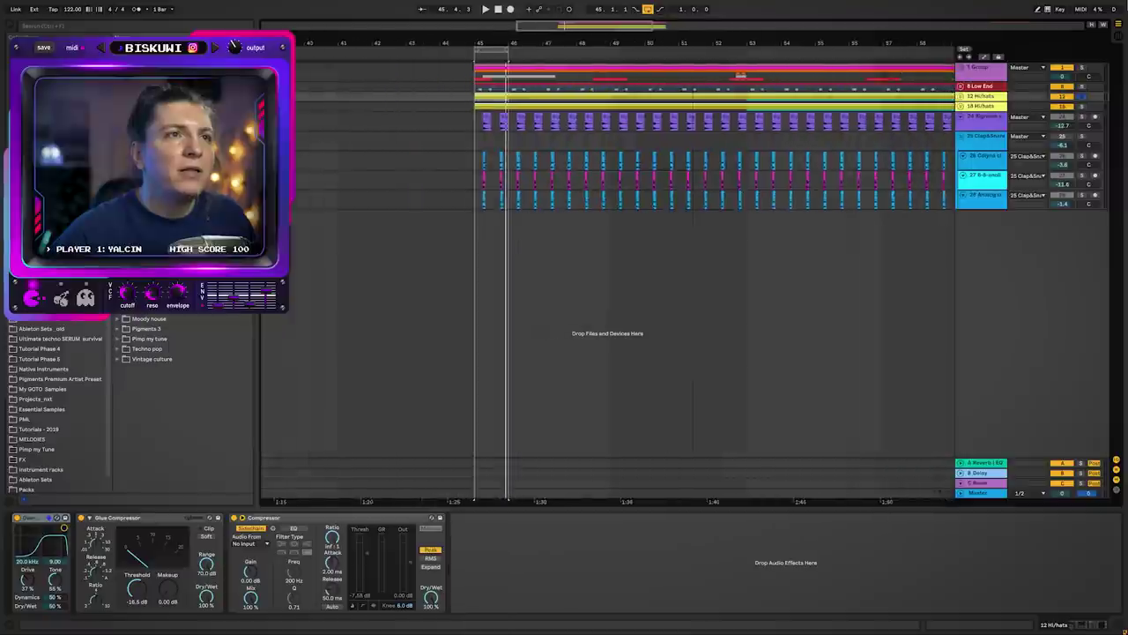
pyautogui.moveTo(920, 114); pyautogui.dragTo(744, 97)
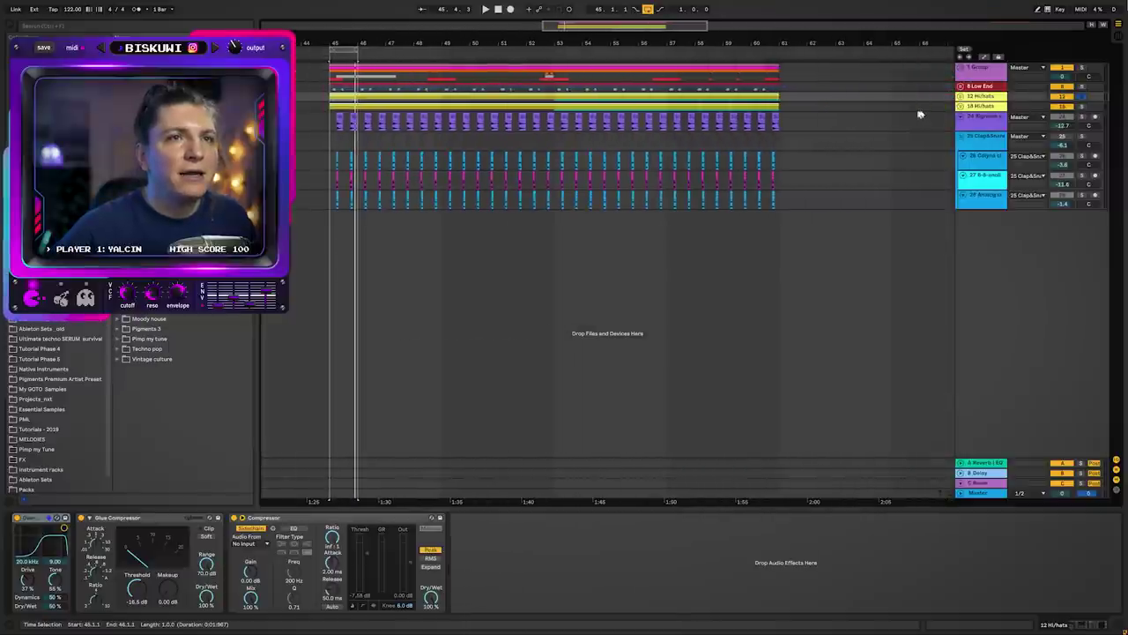
# - Unfold the 12 Hi/hats group, loop bars 53 to 55 where the 17 Shaker enters, play them and fold the group again
pyautogui.click(960, 96)
pyautogui.click(560, 198)
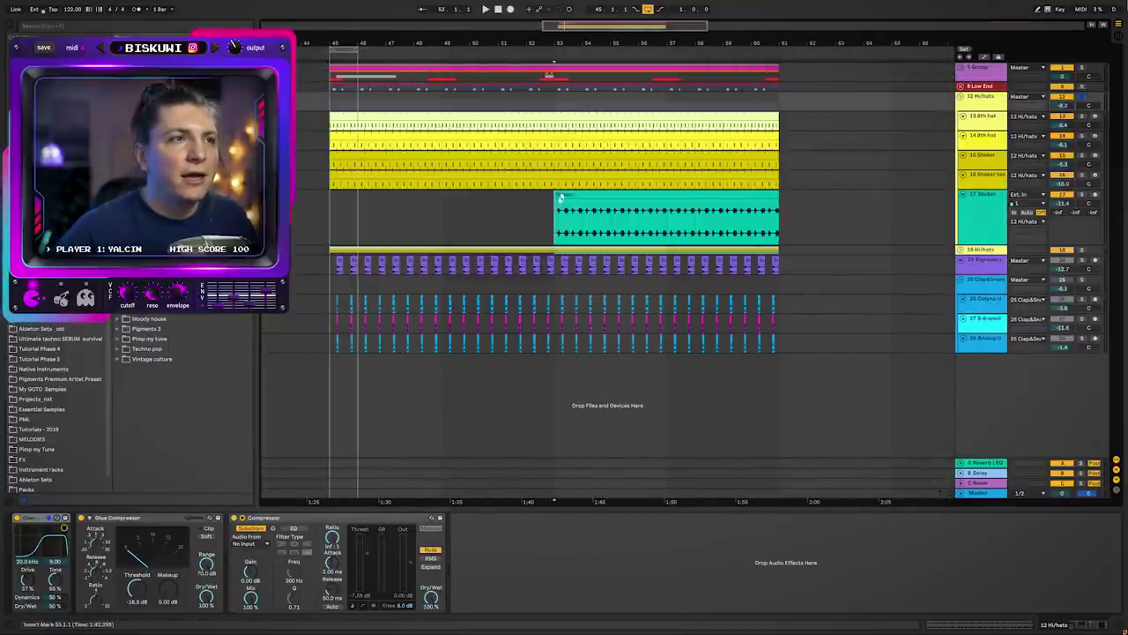
pyautogui.click(564, 220)
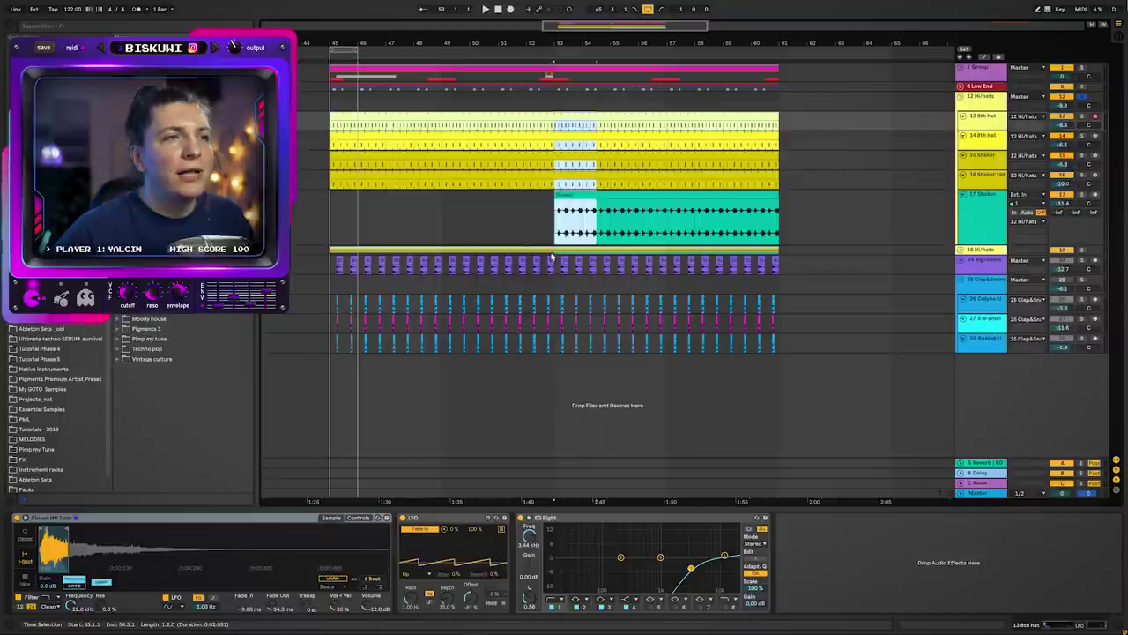
pyautogui.moveTo(557, 250); pyautogui.dragTo(608, 249)
pyautogui.press('space')
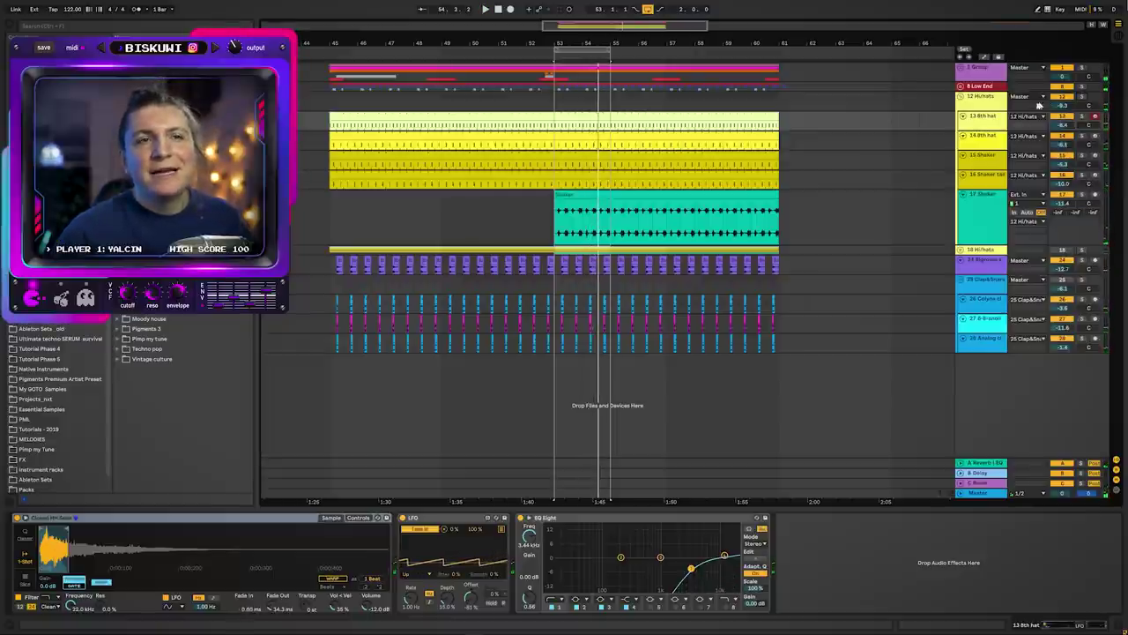
pyautogui.click(960, 95)
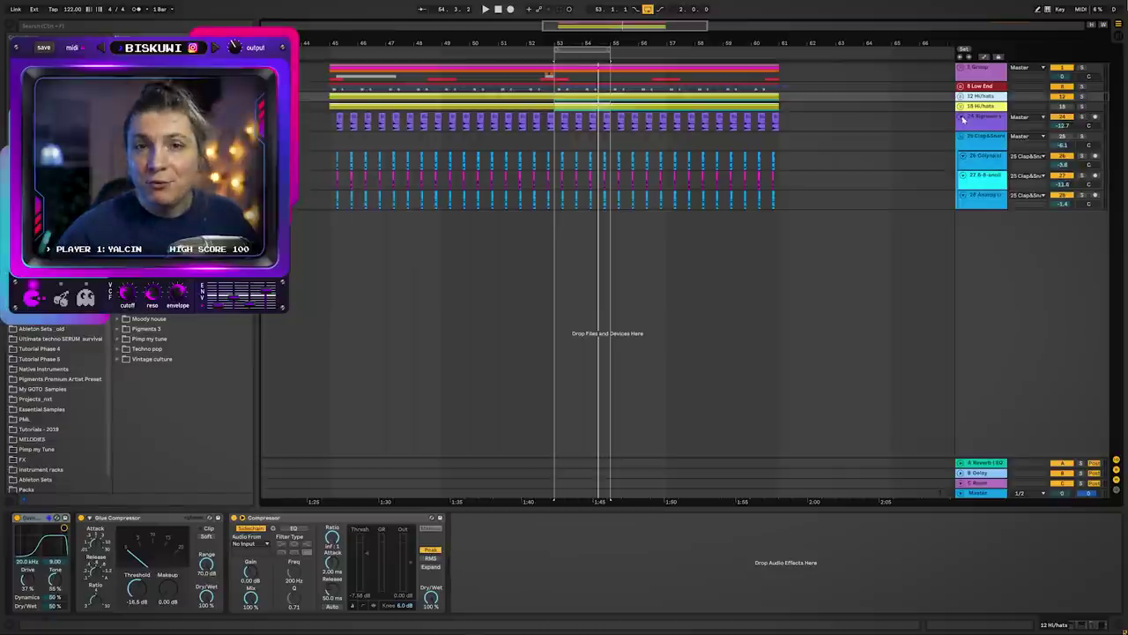
# - Play the 24 Bigroom snare track soloed, then solo the 25 Clap&Snare group and play it over the loop from bar 53
pyautogui.press('space')
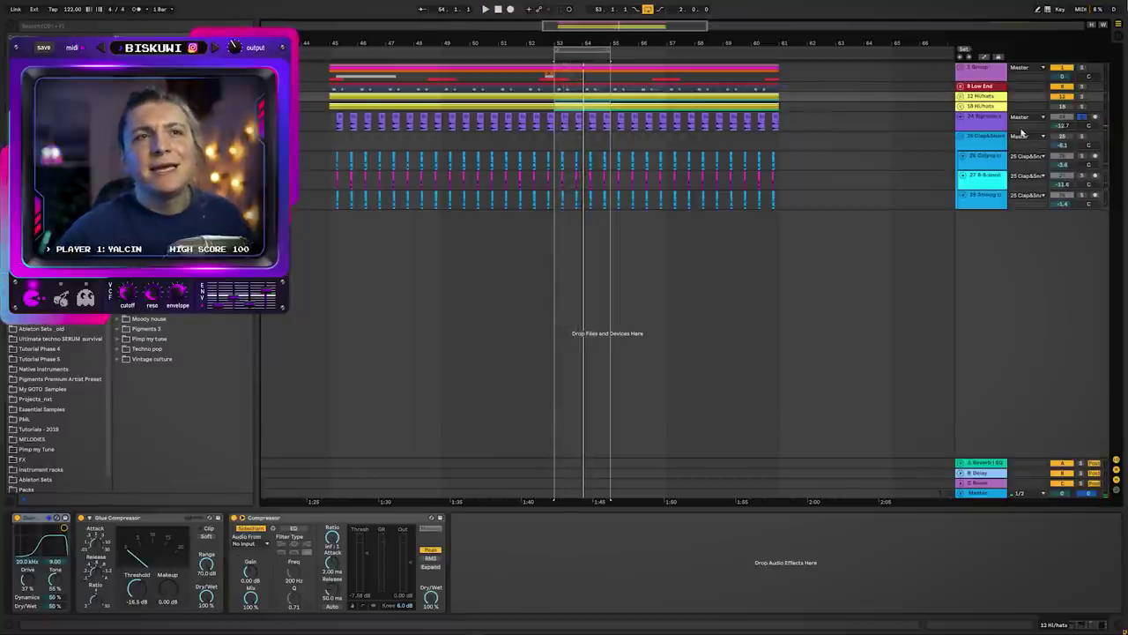
pyautogui.click(1022, 133)
pyautogui.click(1083, 138)
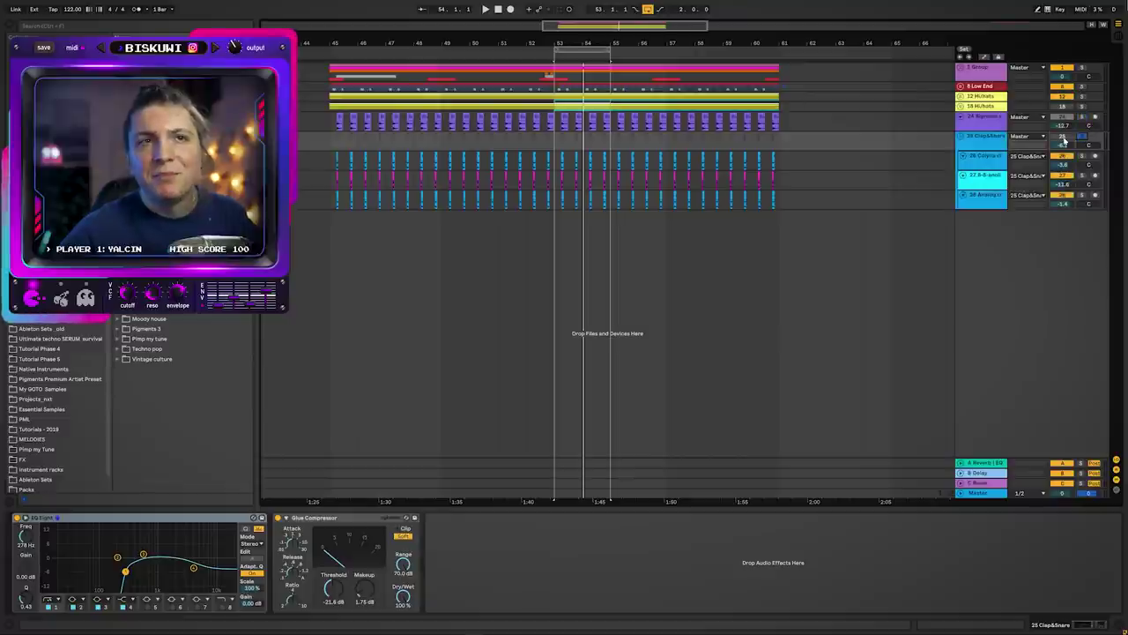
pyautogui.moveTo(578, 44); pyautogui.dragTo(622, 132)
pyautogui.press('space')
# - Solo and play the individual layers of the 25 Clap&Snare group, then solo the whole group and play it
pyautogui.click(1002, 161)
pyautogui.click(1084, 175)
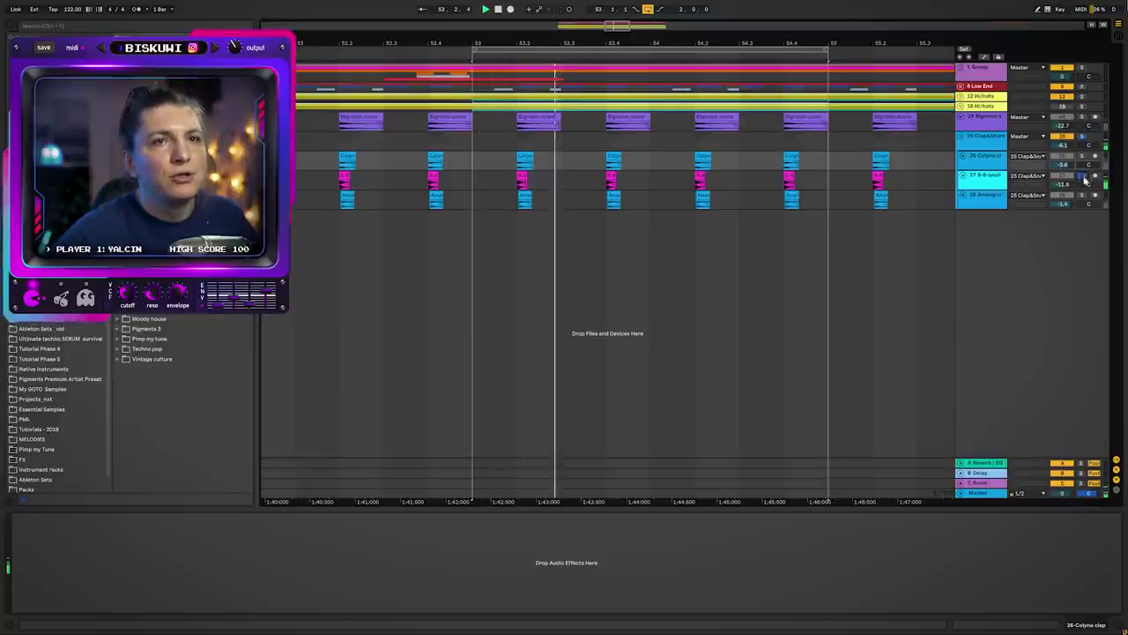
pyautogui.press('space')
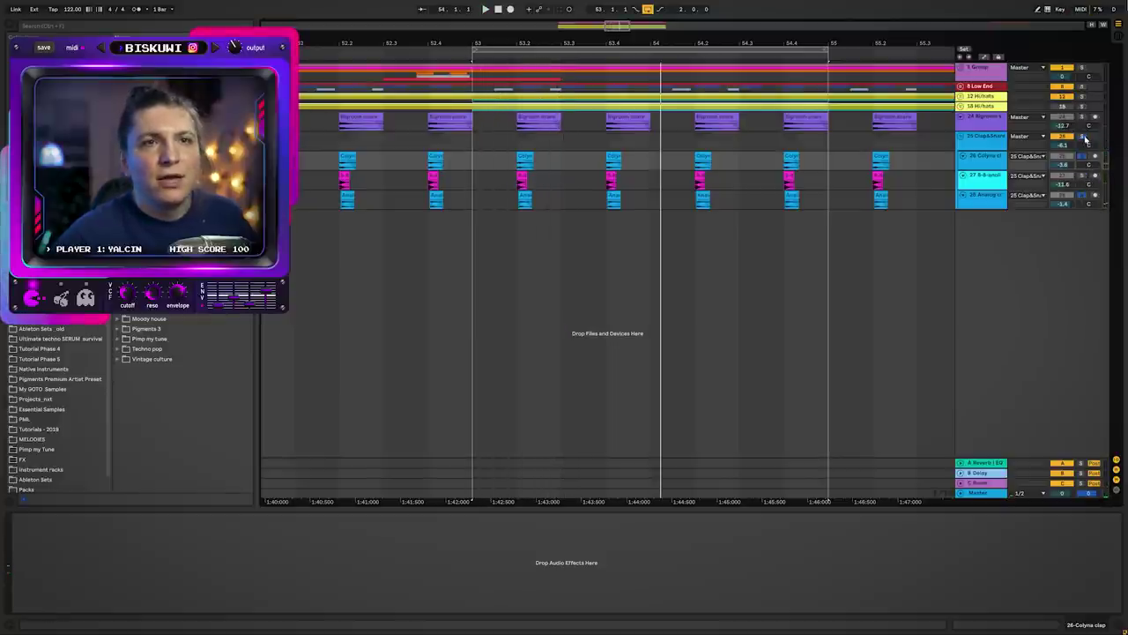
pyautogui.click(1084, 138)
pyautogui.press('space')
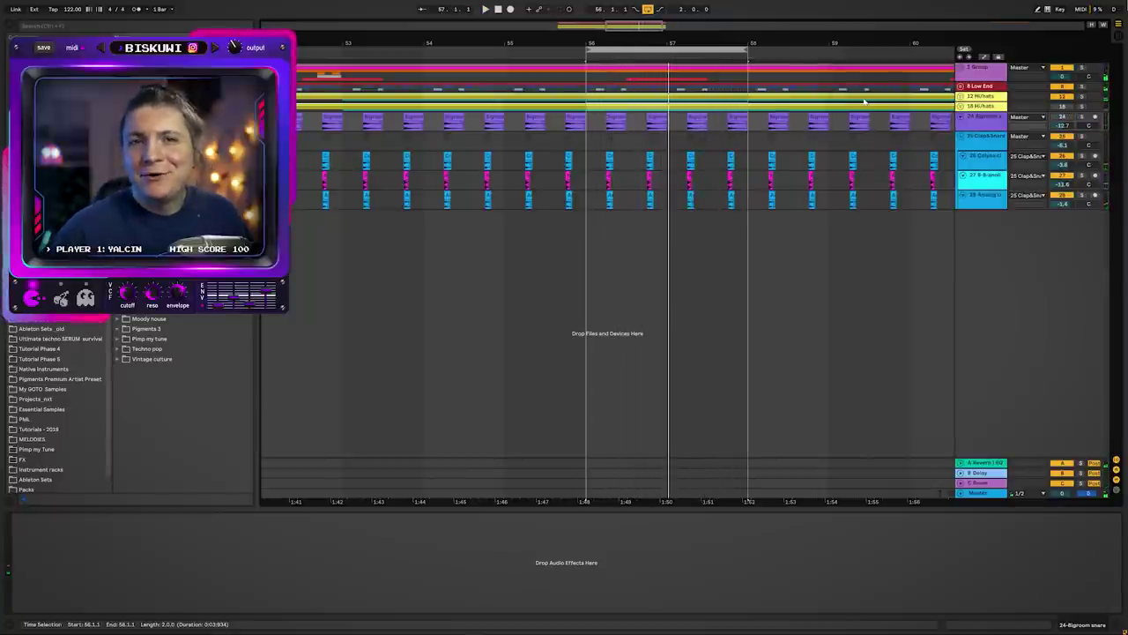
# - Set the playback start at bar 45 in the sample comparison project and at bar 29 in the project with the 22 END track
pyautogui.moveTo(624, 41); pyautogui.dragTo(623, 15)
pyautogui.moveTo(675, 50); pyautogui.dragTo(779, 53)
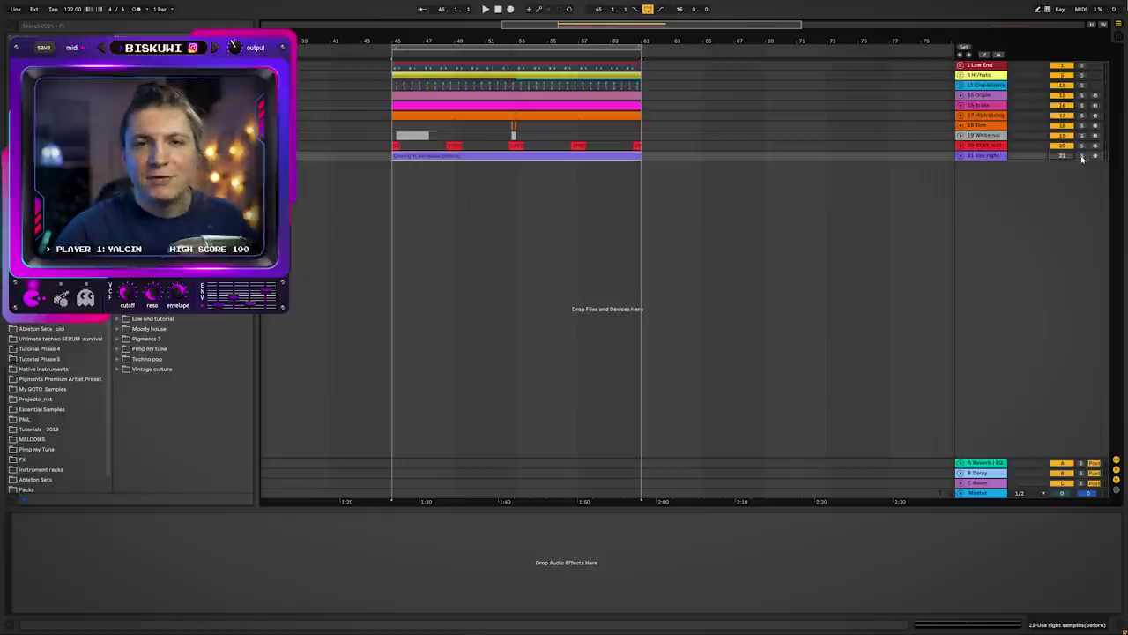
pyautogui.click(393, 173)
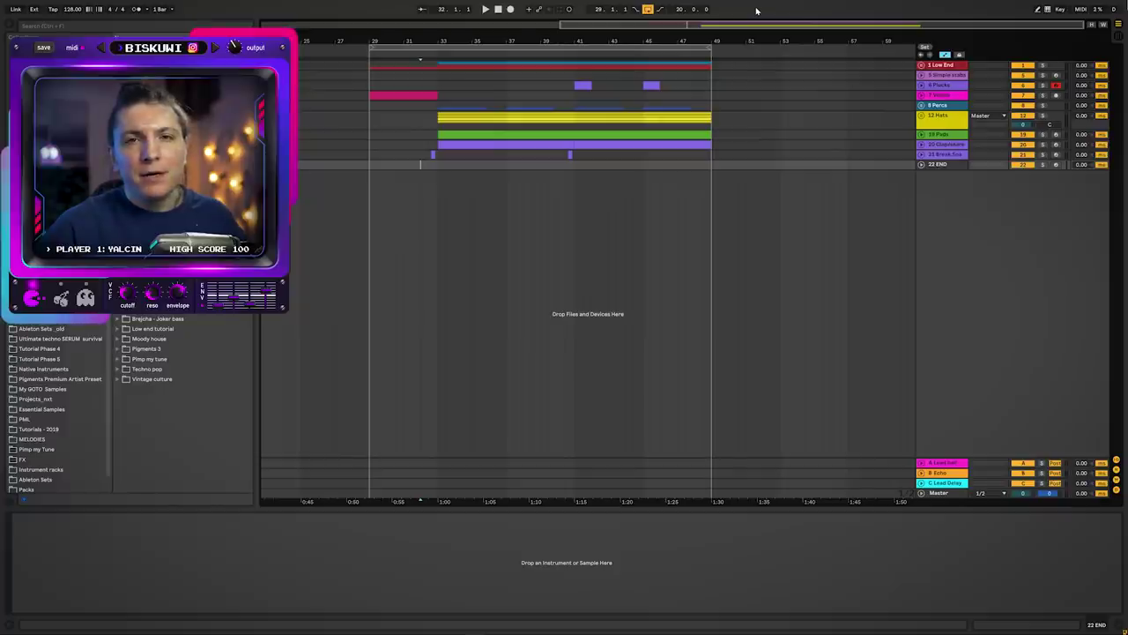
pyautogui.click(385, 168)
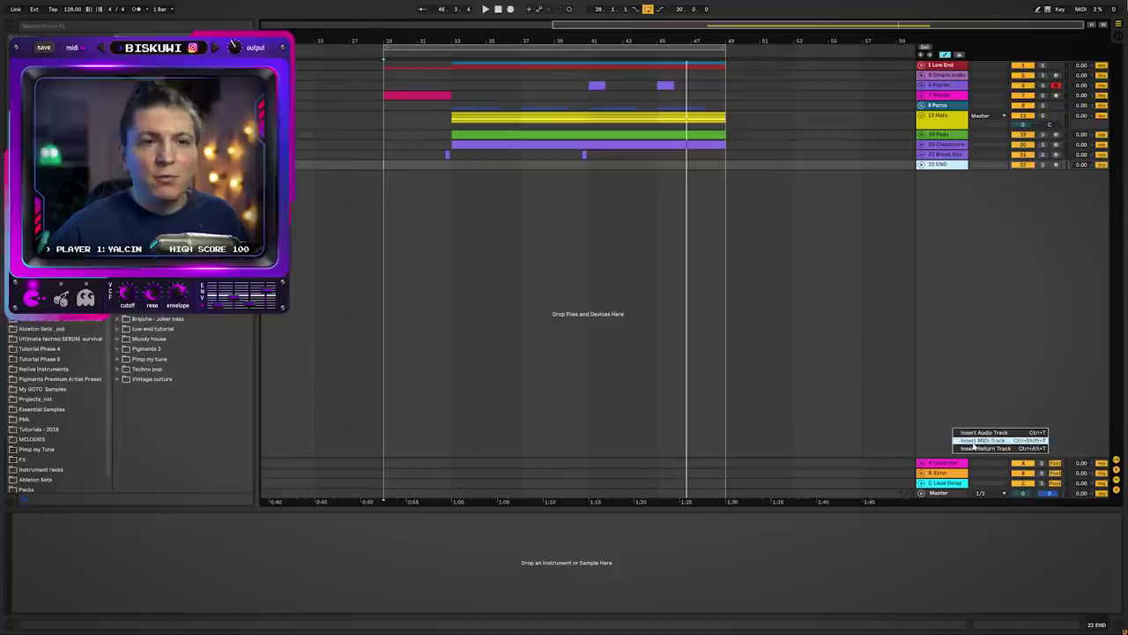
# - Insert a return track with a Reverb, unfold the 8 Percs group and set its send to that return to -3.0 dB
pyautogui.click(980, 447)
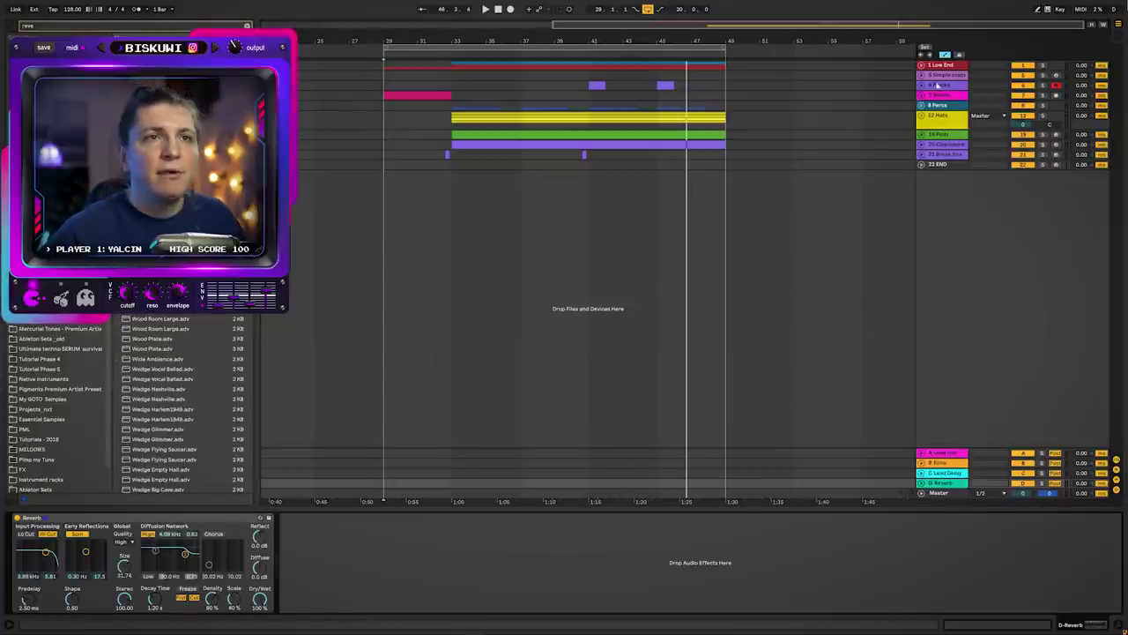
pyautogui.click(922, 105)
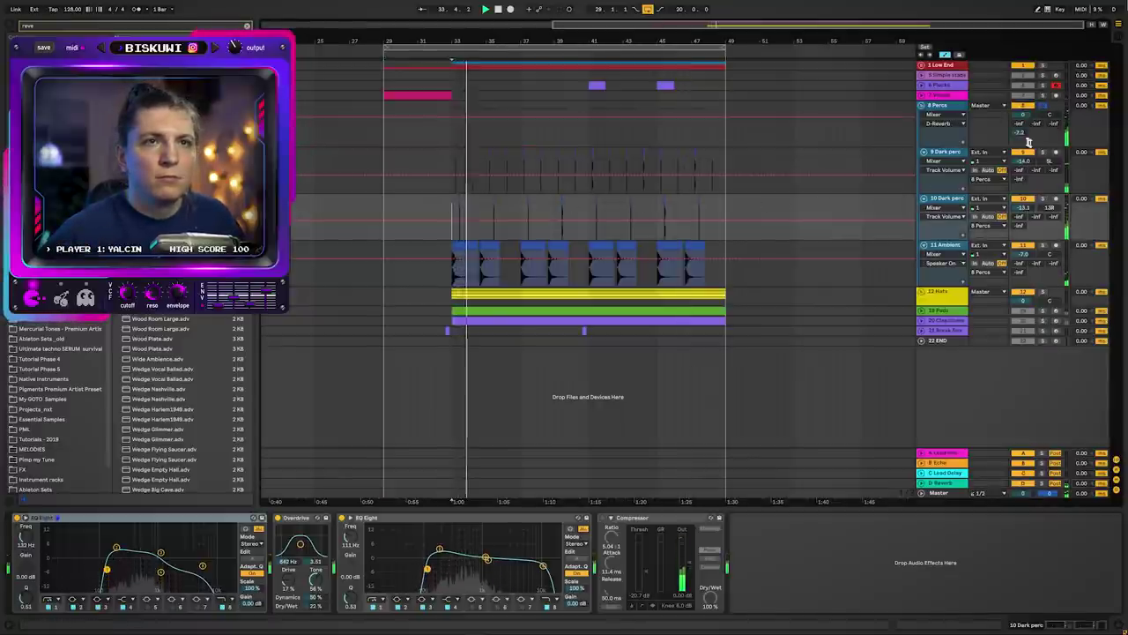
pyautogui.moveTo(1027, 141); pyautogui.dragTo(1028, 144)
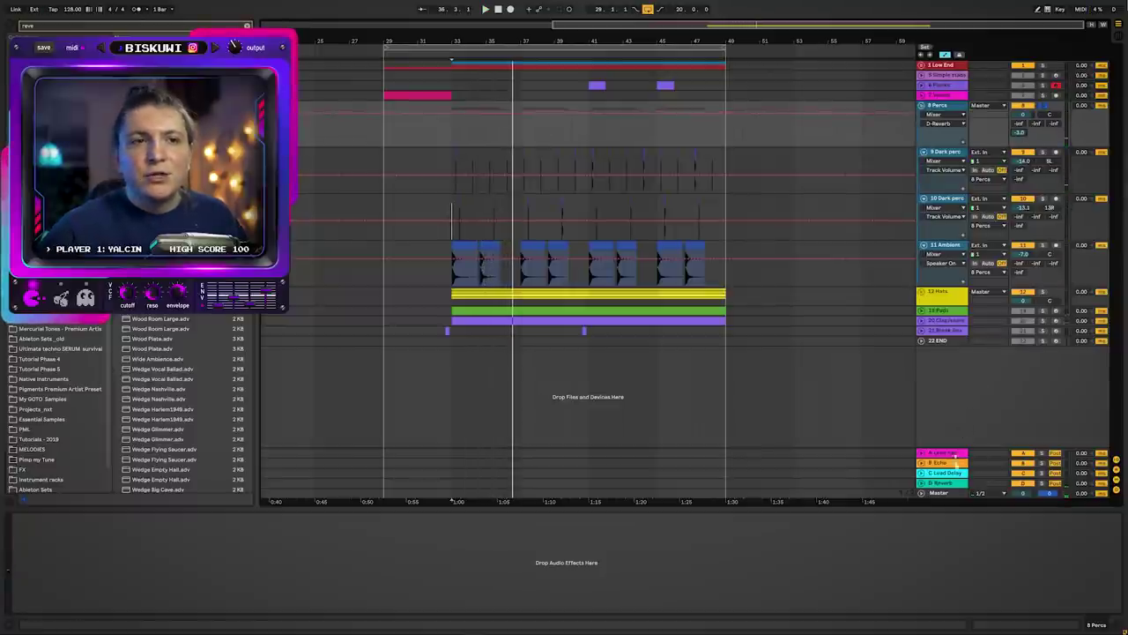
# - Add a Compressor in front of the Reverb on return track D
pyautogui.click(953, 486)
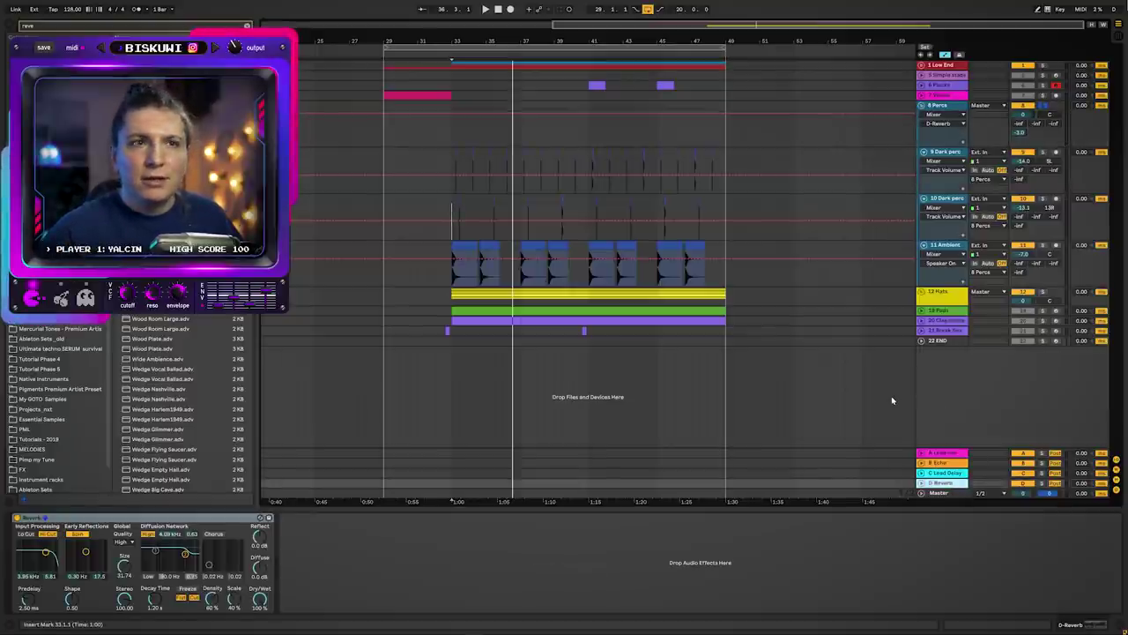
pyautogui.hotkey('ctrl', 'f')
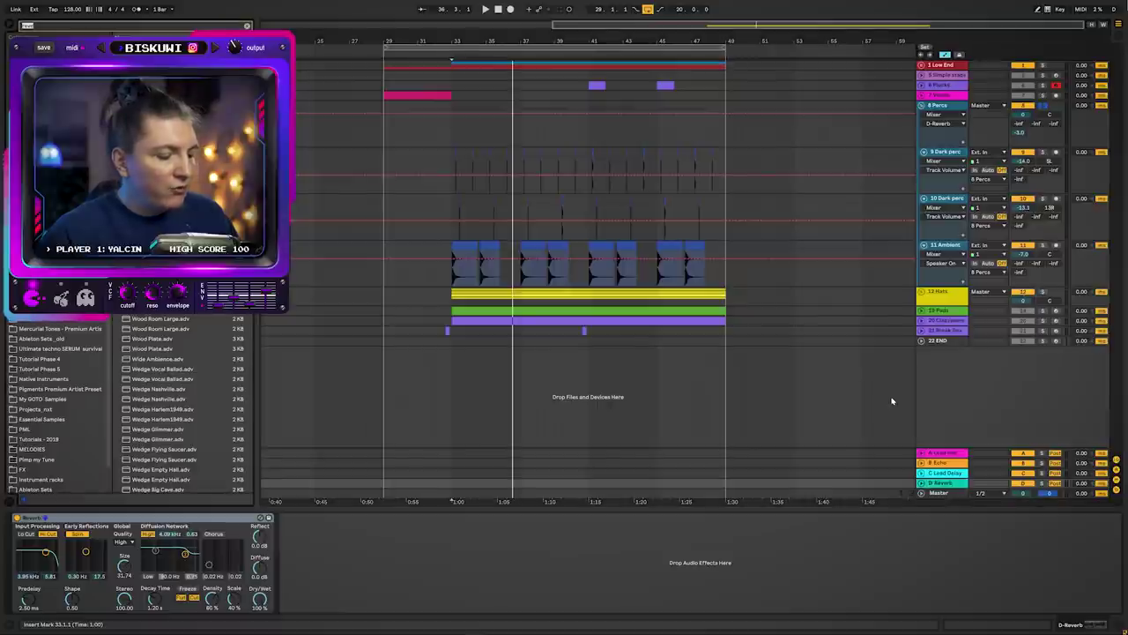
pyautogui.write('compo')
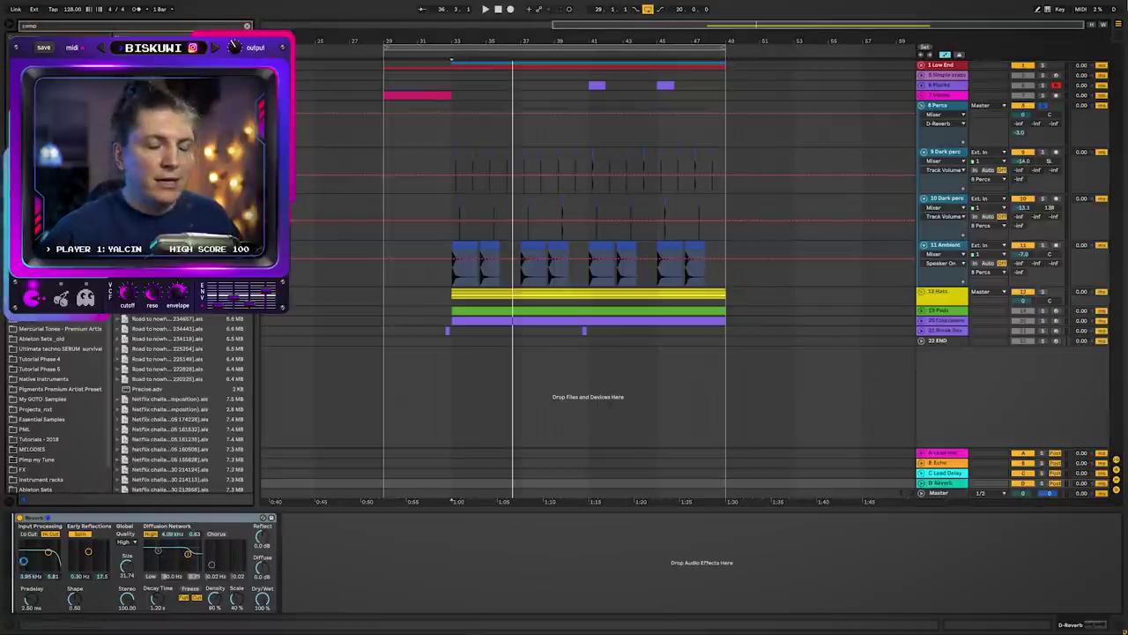
pyautogui.moveTo(24, 560); pyautogui.dragTo(23, 560)
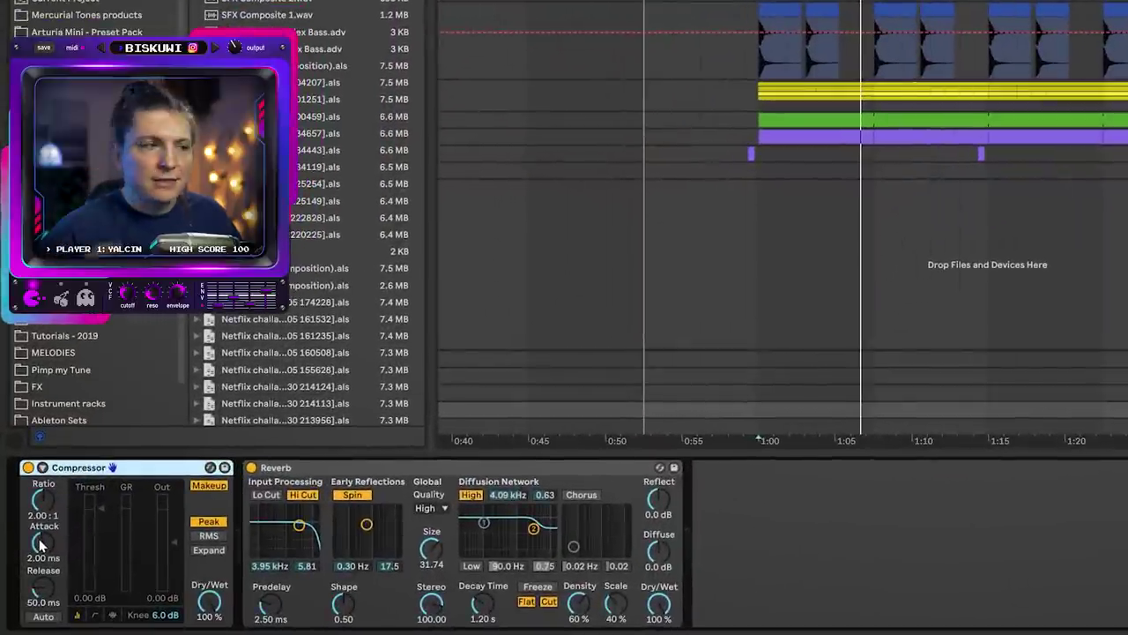
# - Set the Compressor's threshold to about -26.3 dB and its ratio to 7.41:1 while the percussion plays
pyautogui.moveTo(41, 502); pyautogui.dragTo(42, 468)
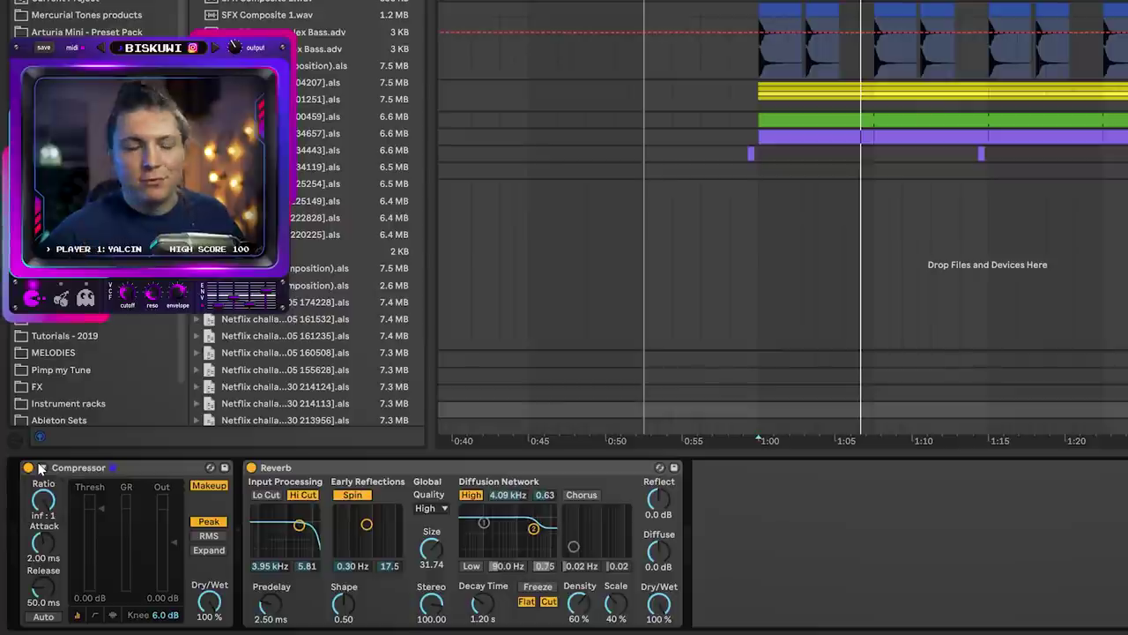
pyautogui.press('space')
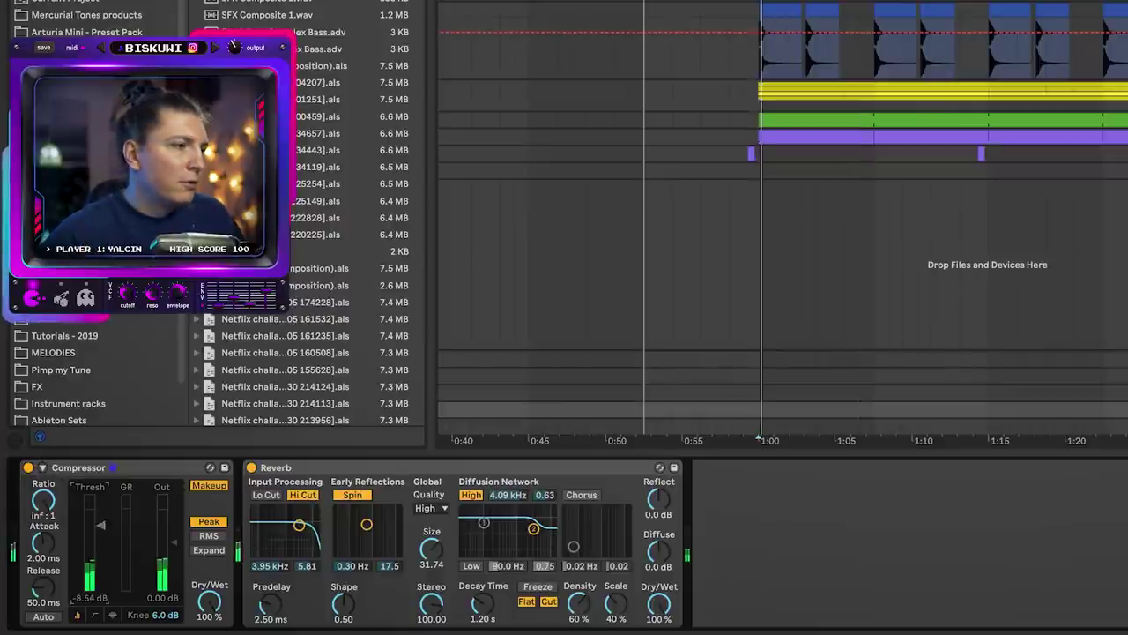
pyautogui.moveTo(100, 576); pyautogui.dragTo(99, 565)
pyautogui.moveTo(43, 501); pyautogui.dragTo(43, 512)
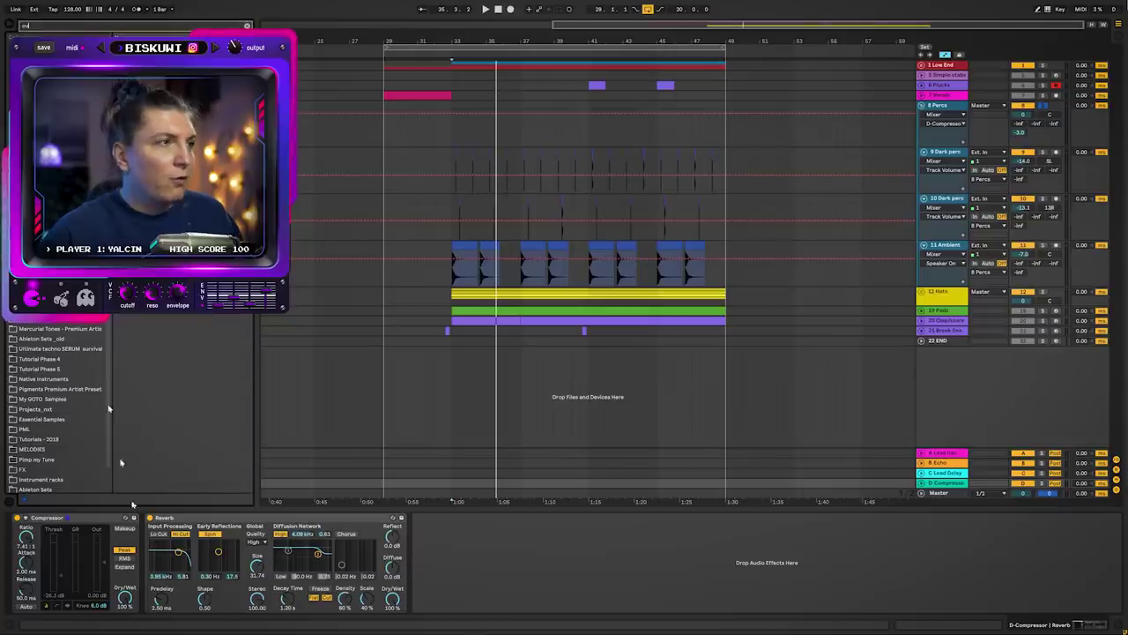
# - Add an Overdrive after the Reverb with frequency 227 Hz, drive 40 %, tone 35 % and dry/wet 46 %
pyautogui.write('er')
pyautogui.press('Return')
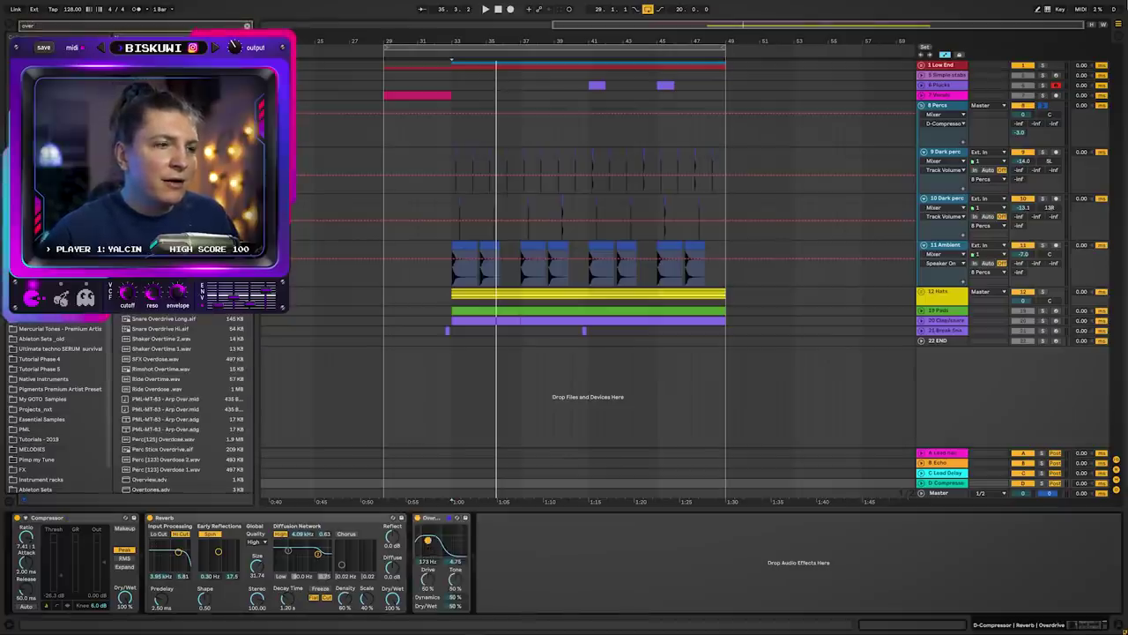
pyautogui.press('space')
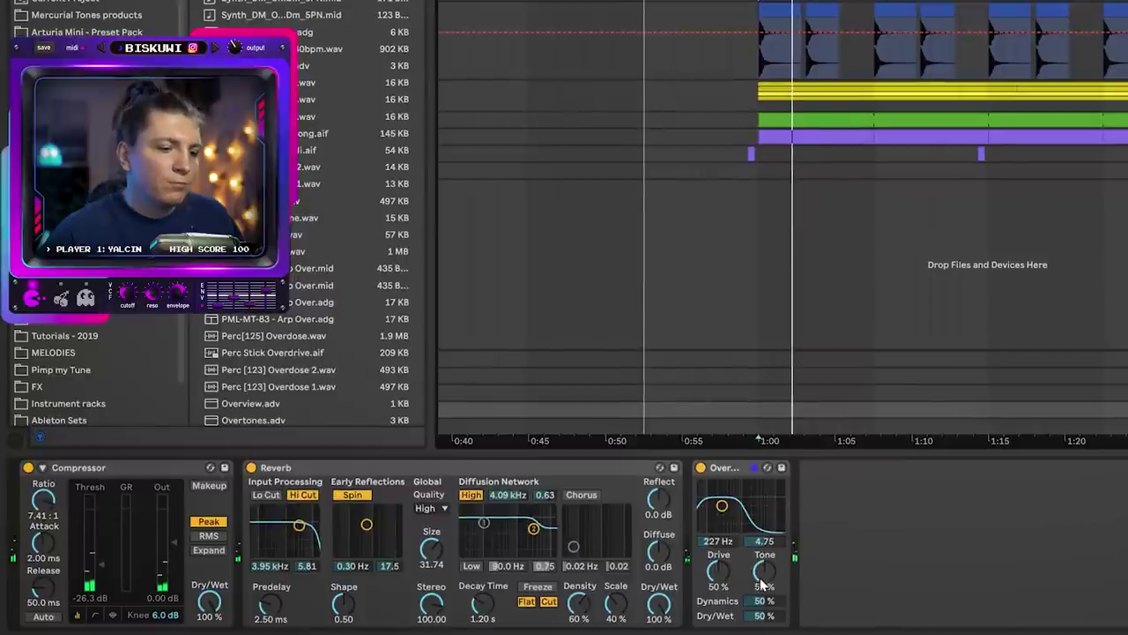
pyautogui.moveTo(764, 584); pyautogui.dragTo(718, 579)
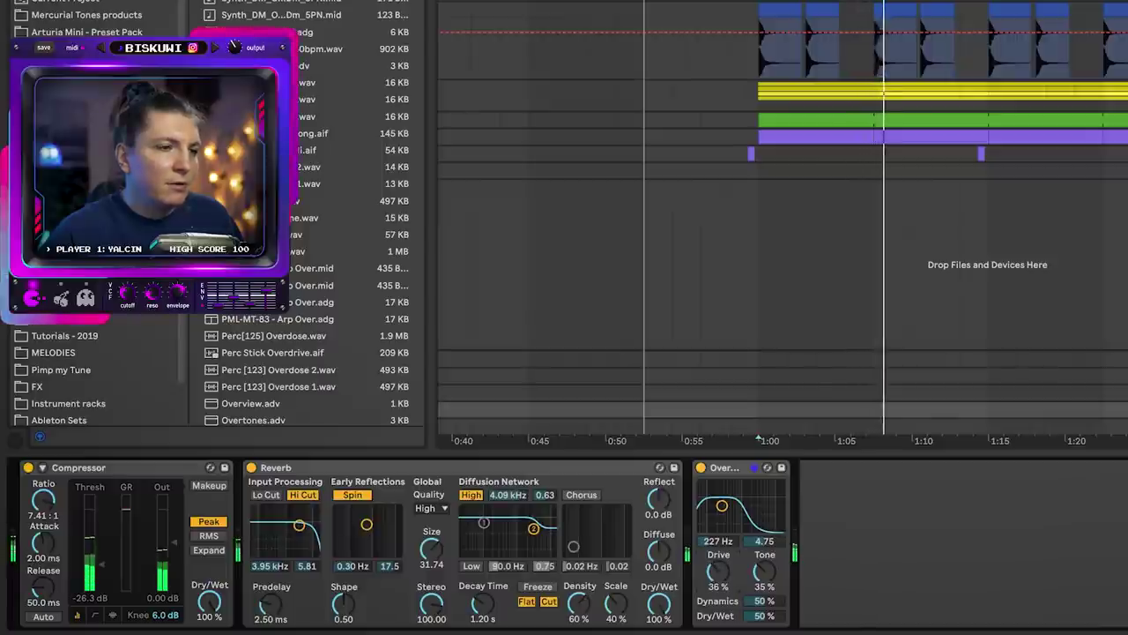
pyautogui.moveTo(763, 616); pyautogui.dragTo(764, 618)
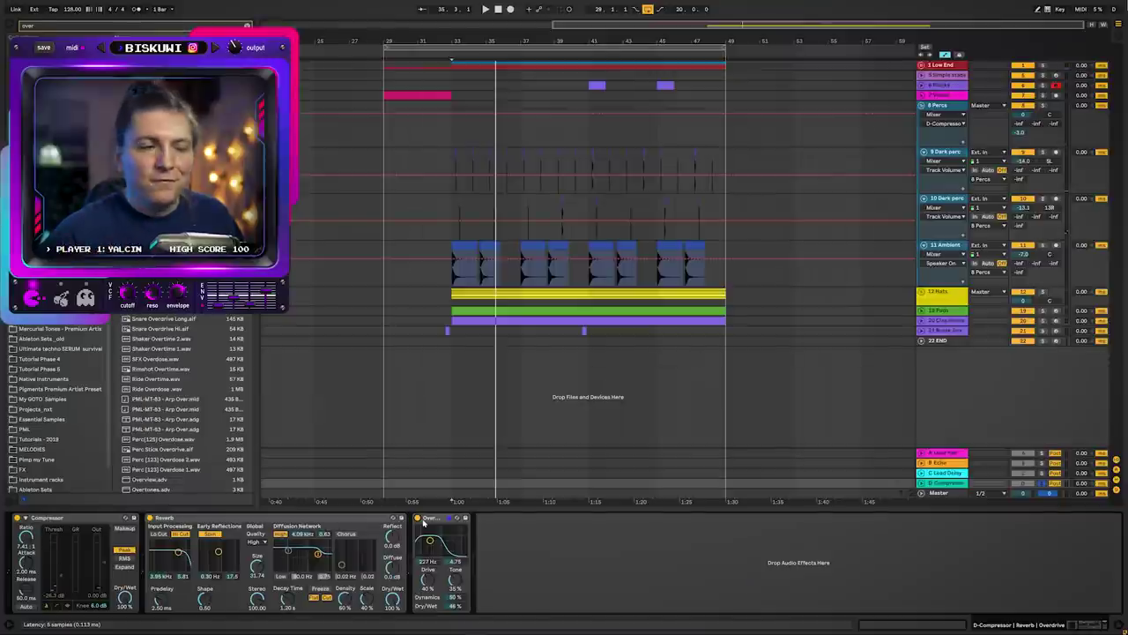
# - Add an EQ Eight after the Overdrive and set its first band as a low cut at about 90 Hz
pyautogui.hotkey('ctrl', 'f')
pyautogui.write('eq')
pyautogui.moveTo(535, 561); pyautogui.dragTo(561, 566)
pyautogui.click(514, 537)
pyautogui.press('space')
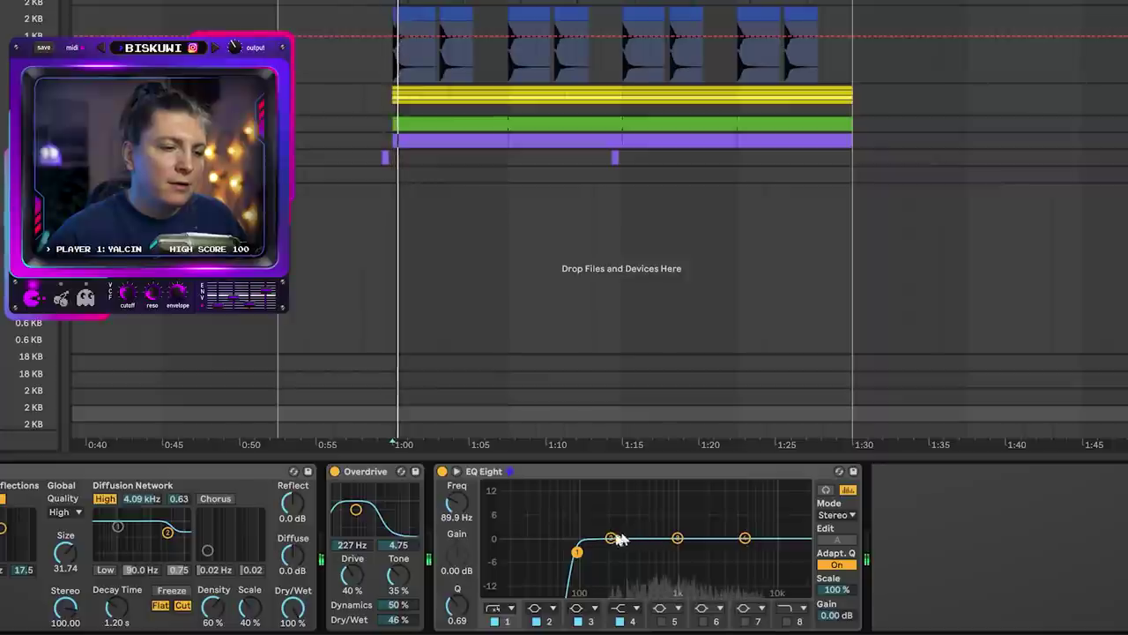
# - Boost the EQ Eight's second band by about 3.4 dB at 344 Hz and enable band 8 as a high cut at 10.9 kHz
pyautogui.moveTo(611, 538); pyautogui.dragTo(611, 535)
pyautogui.moveTo(613, 526); pyautogui.dragTo(615, 524)
pyautogui.press('space')
pyautogui.press('space')
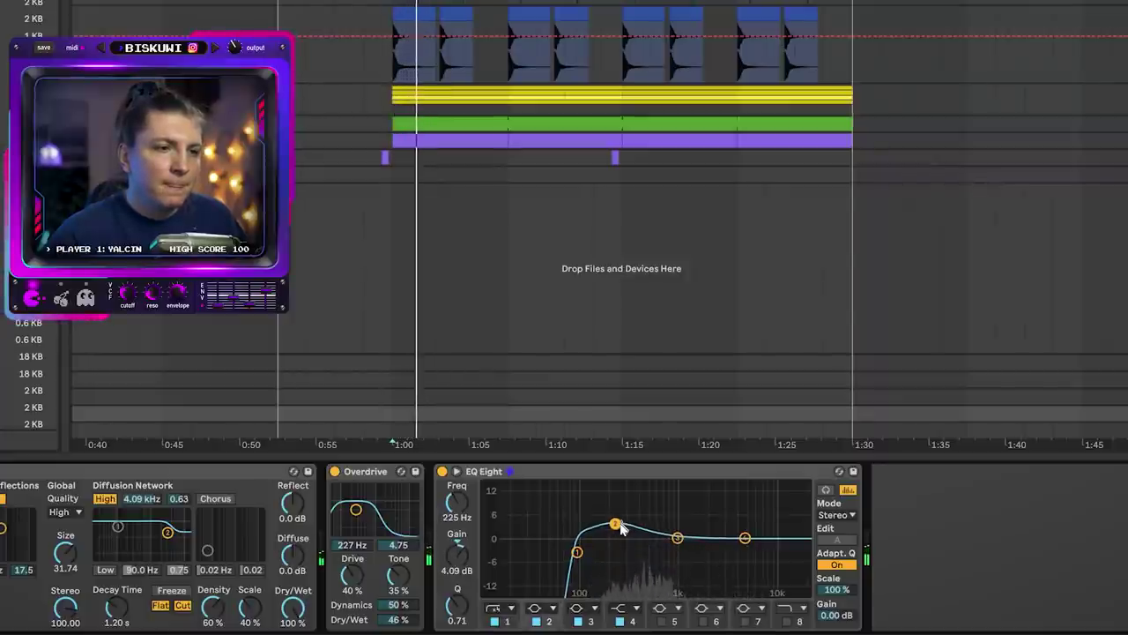
pyautogui.moveTo(615, 525); pyautogui.dragTo(633, 527)
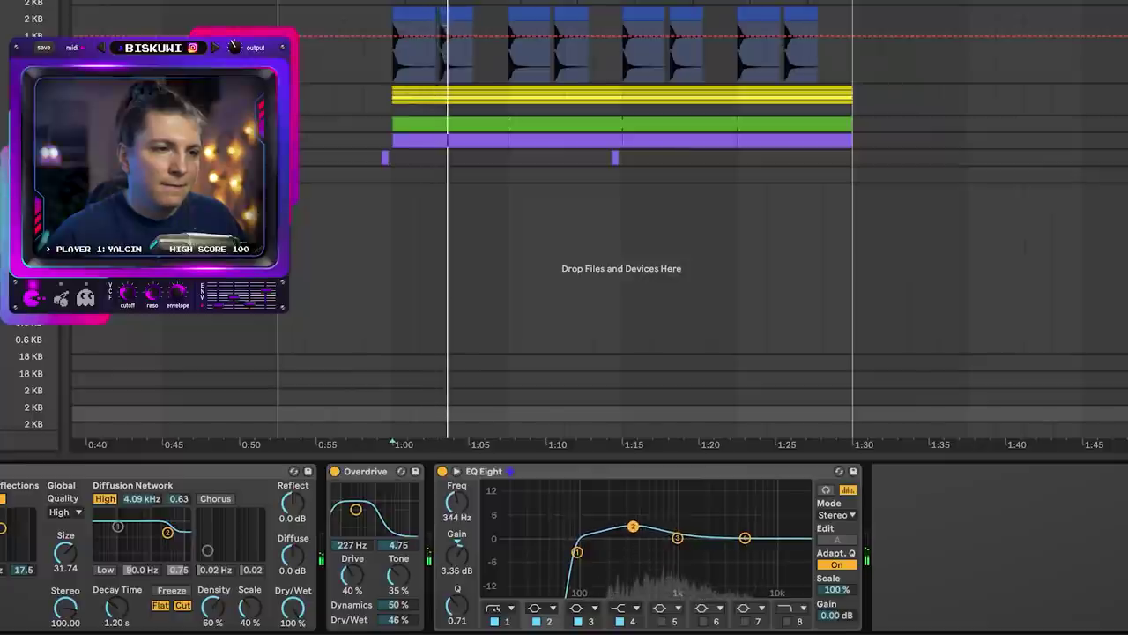
pyautogui.click(787, 622)
pyautogui.moveTo(798, 552); pyautogui.dragTo(776, 555)
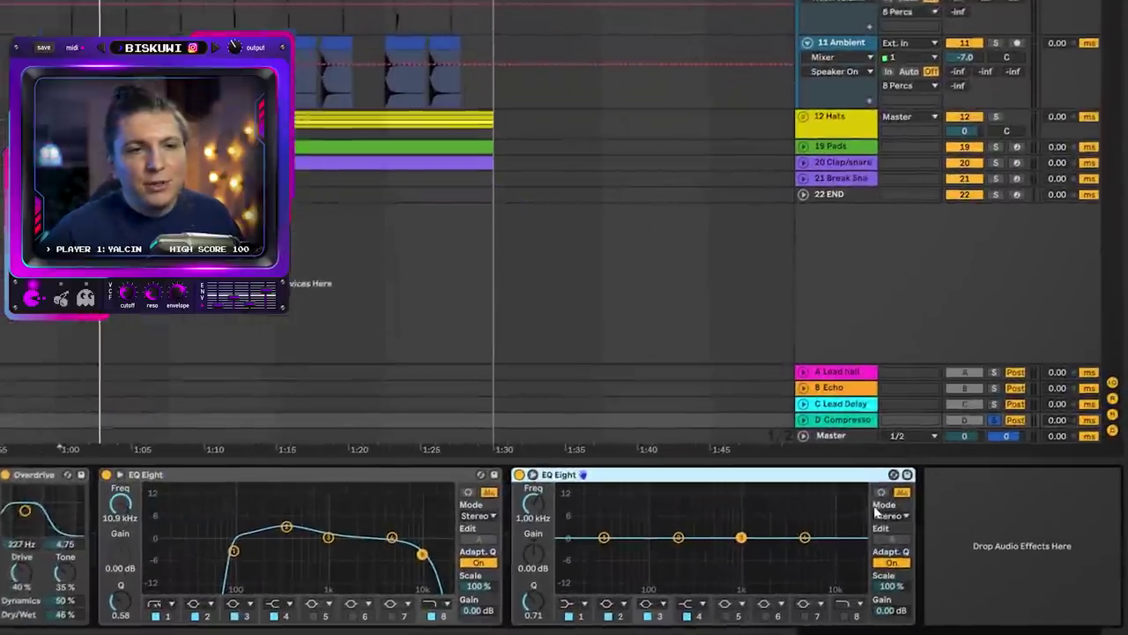
# - Set the second EQ Eight to M/S mode and boost its side signal around 1.24 kHz and 4.45 kHz
pyautogui.click(976, 543)
pyautogui.click(880, 550)
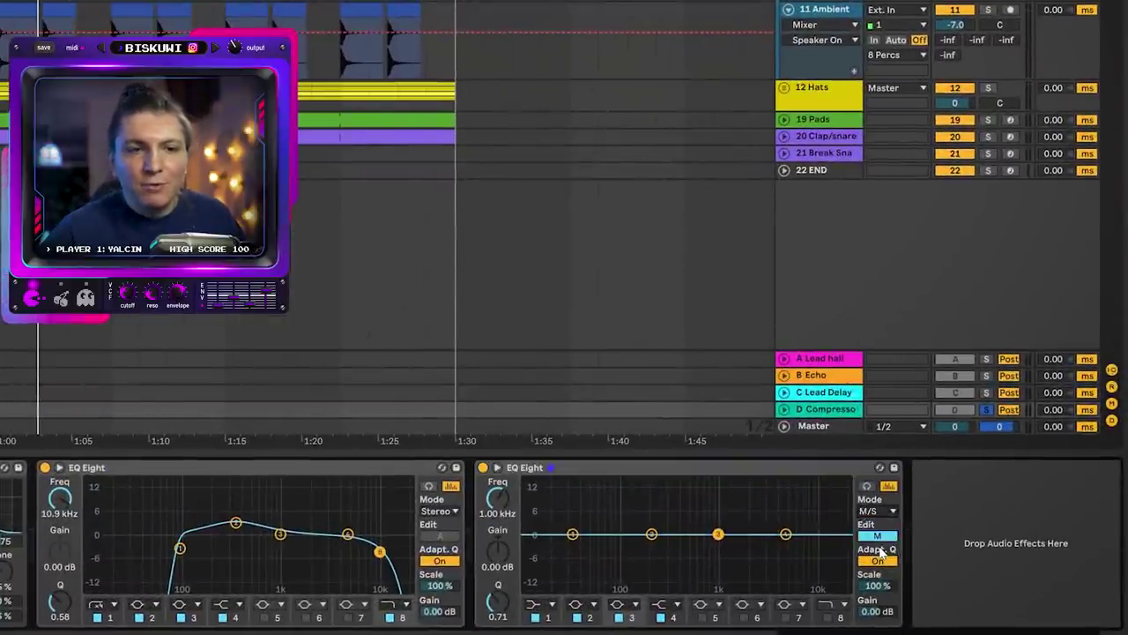
pyautogui.click(870, 540)
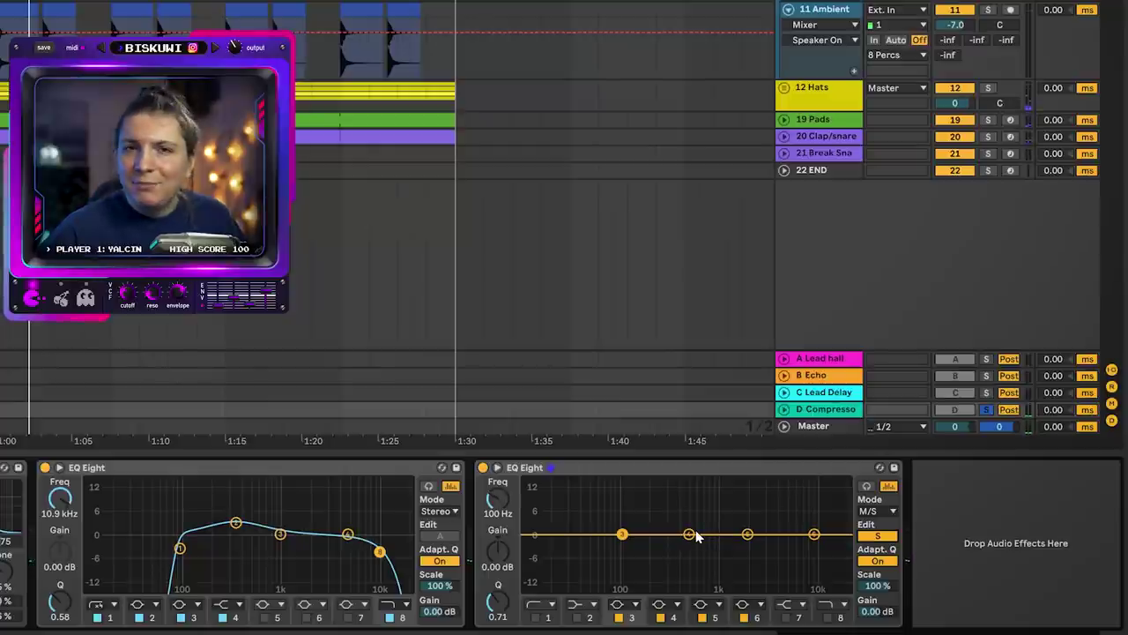
pyautogui.moveTo(694, 533); pyautogui.dragTo(659, 538)
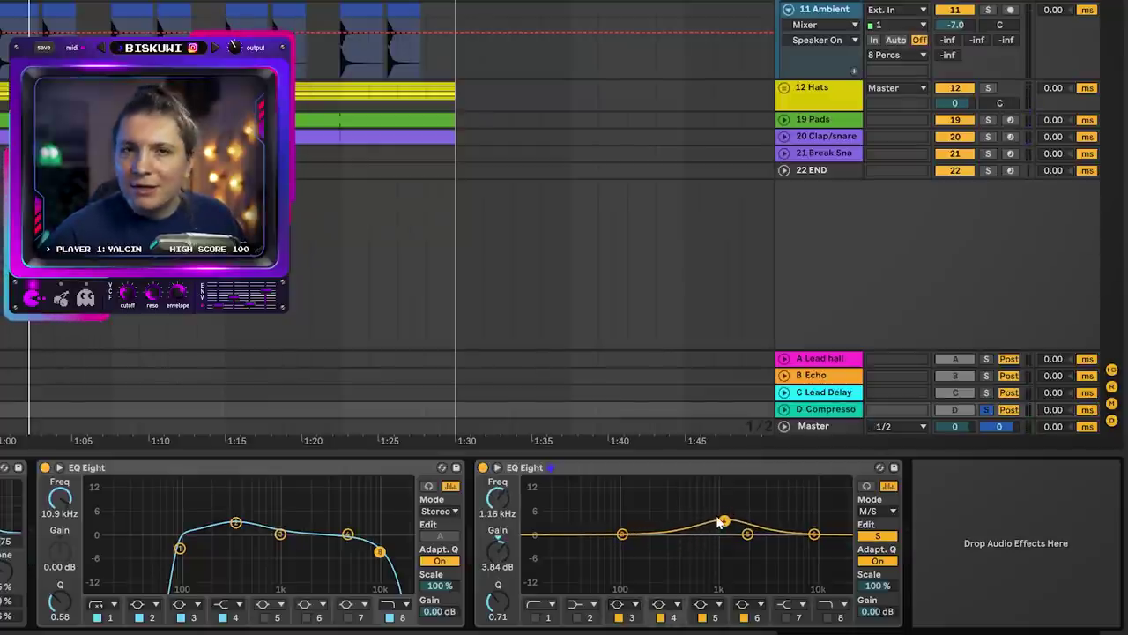
pyautogui.moveTo(719, 522); pyautogui.dragTo(726, 516)
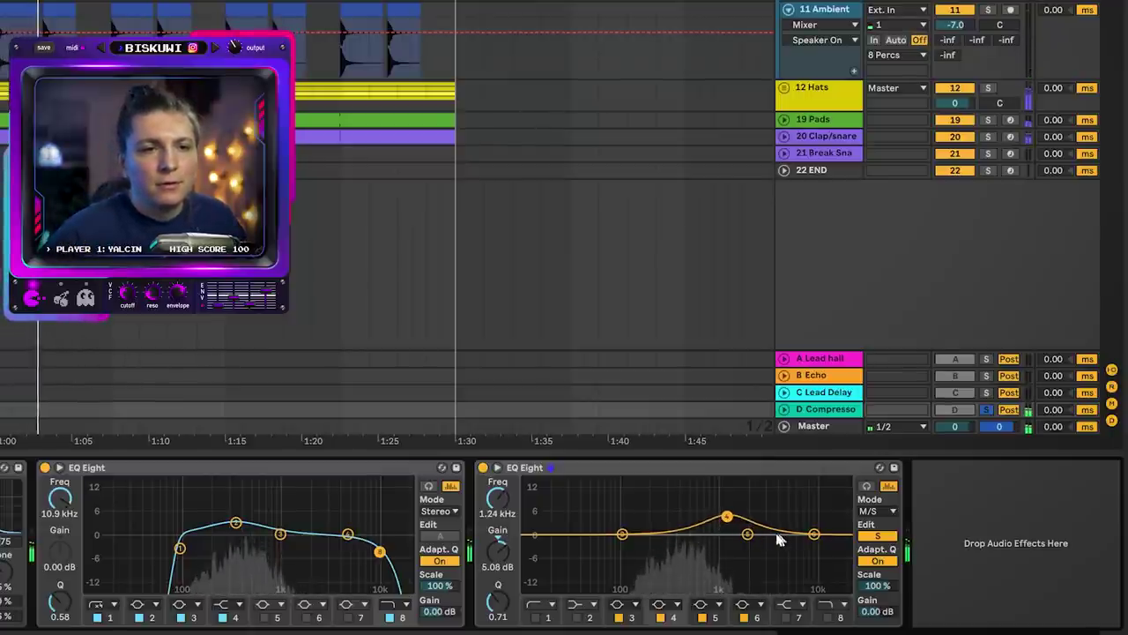
pyautogui.moveTo(814, 534); pyautogui.dragTo(780, 515)
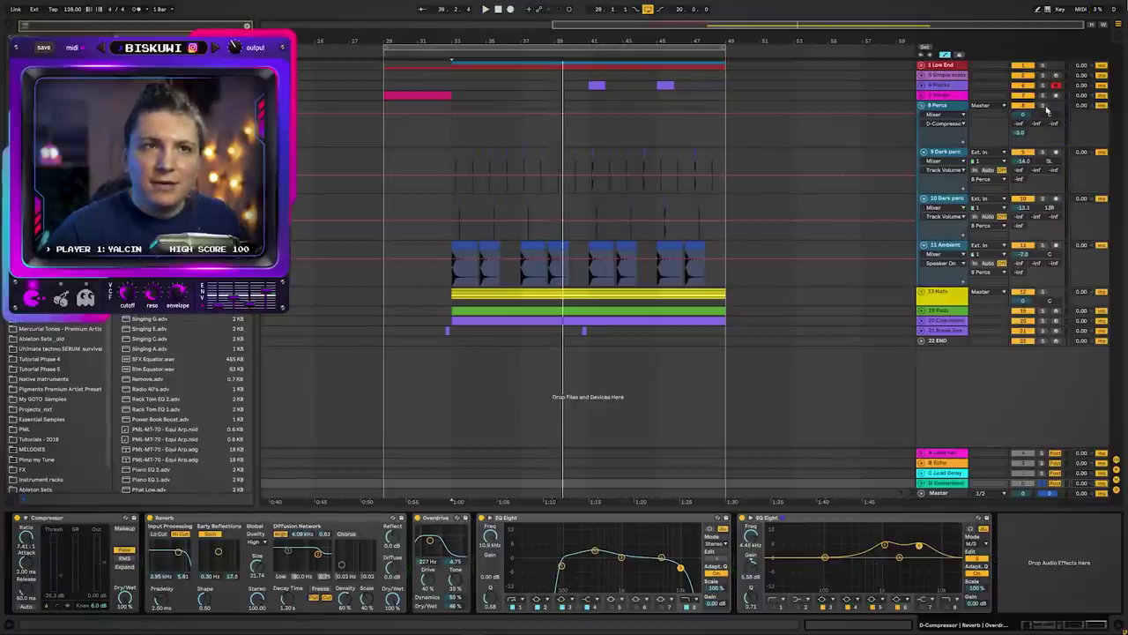
# - Play the soloed 8 Percs group to compare its sound with the processed reverb return
pyautogui.press('space')
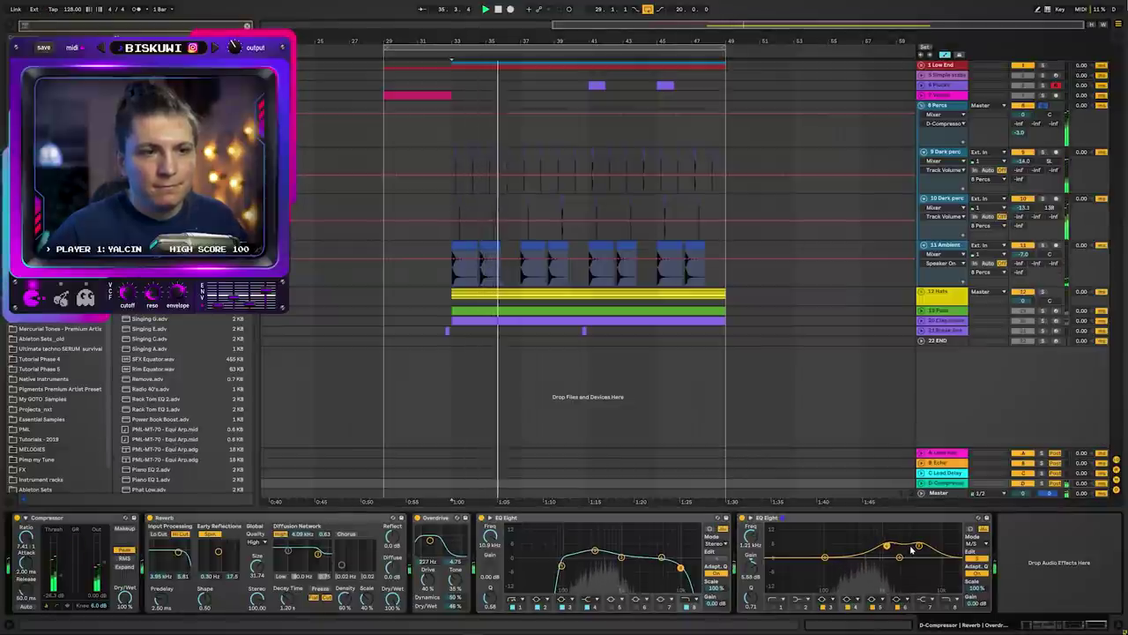
pyautogui.press('space')
pyautogui.press('space')
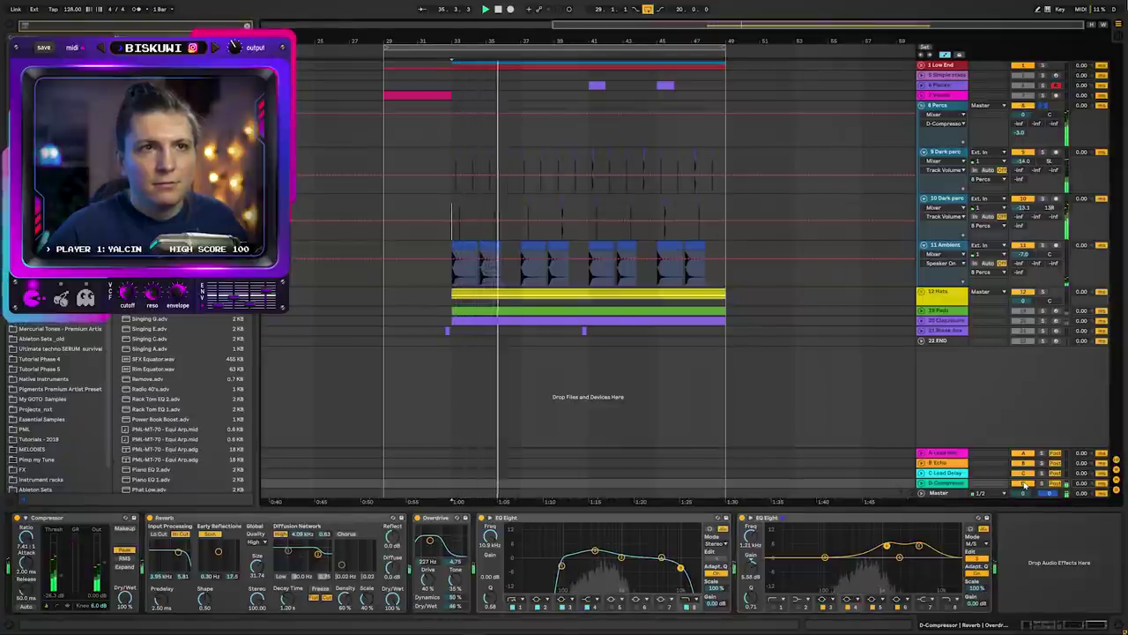
pyautogui.press('space')
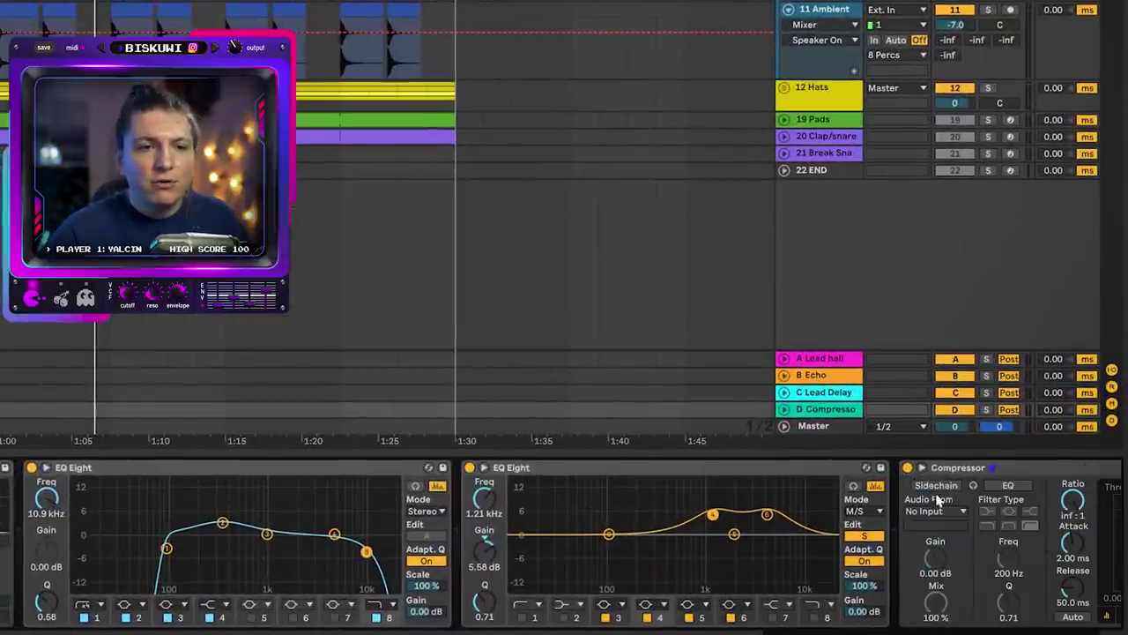
# - Enable the final Compressor's sidechain with 2 Kick (Post FX) as its source and start playback
pyautogui.click(936, 511)
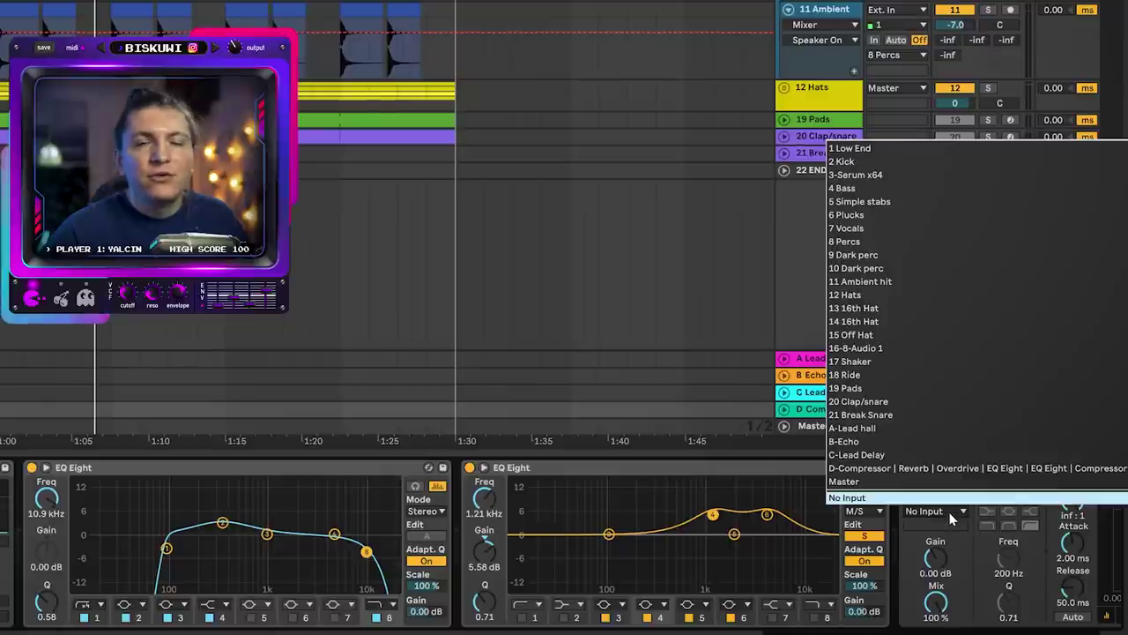
pyautogui.click(874, 163)
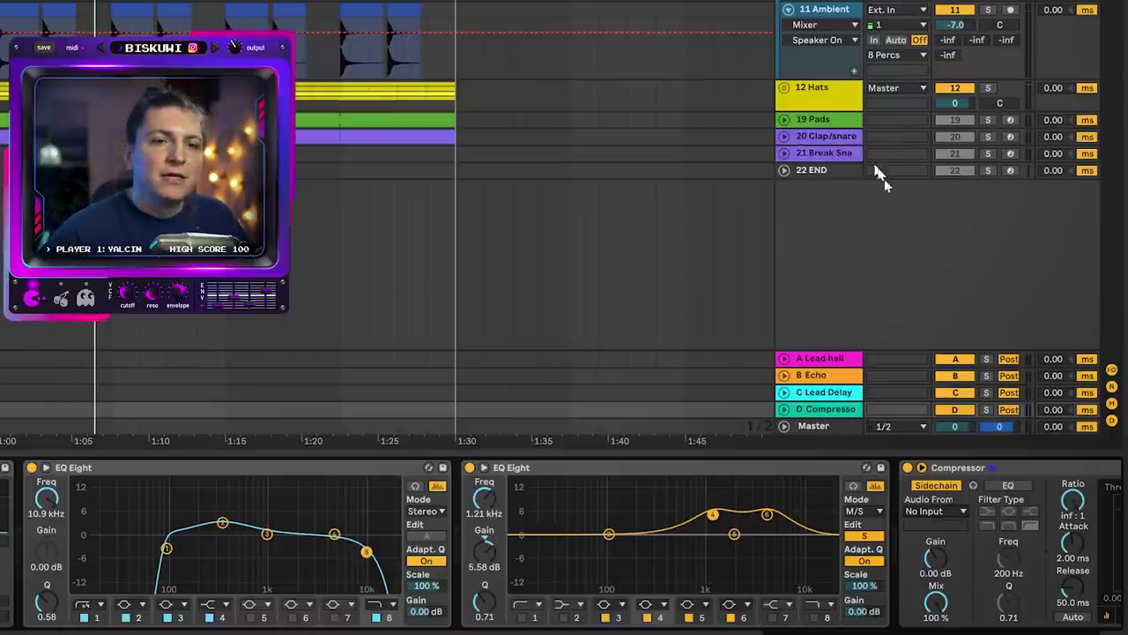
pyautogui.hscroll(3, 950, 582)
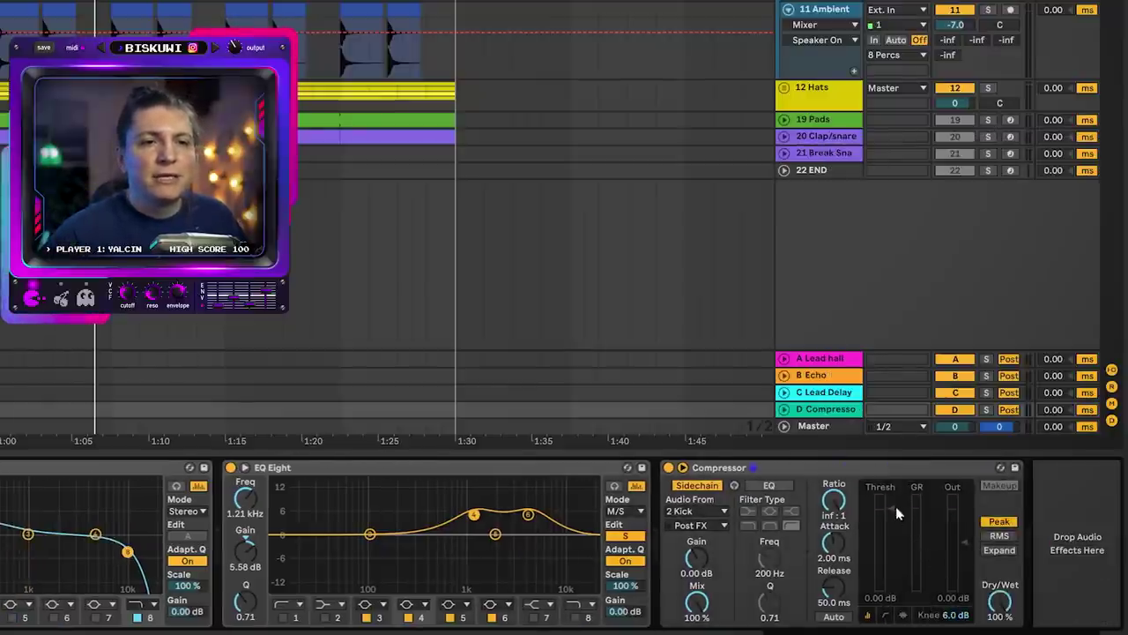
pyautogui.press('space')
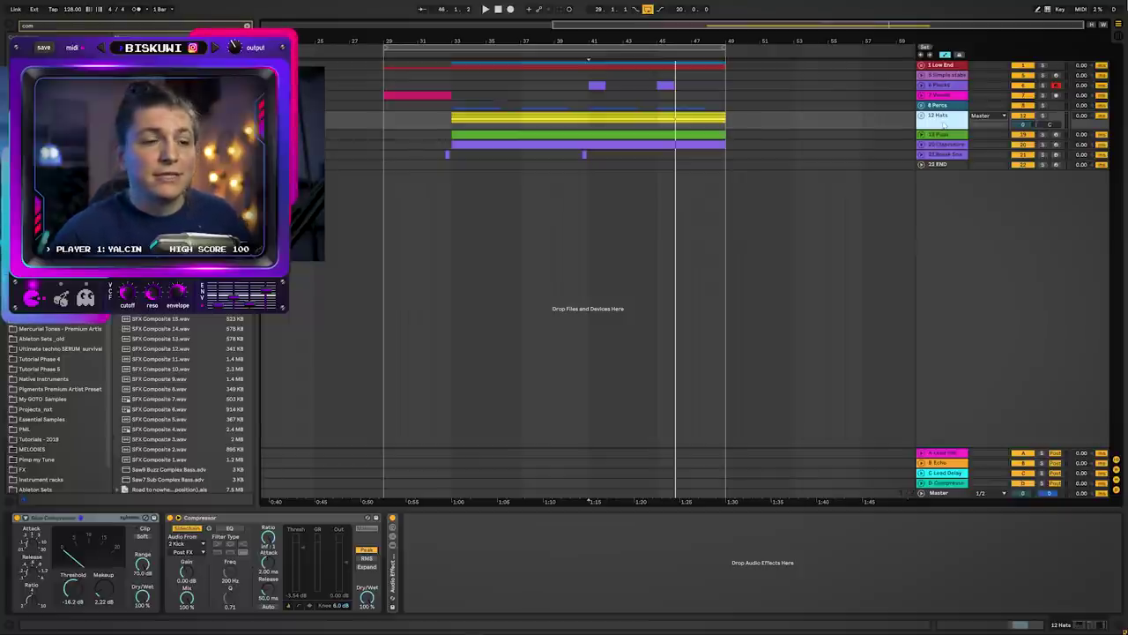
# - Insert a new return track with an EQ Eight on it and set band 1 as a low cut at about 495 Hz
pyautogui.rightClick(933, 420)
pyautogui.click(959, 442)
pyautogui.hotkey('ctrl', 'f')
pyautogui.write('eq')
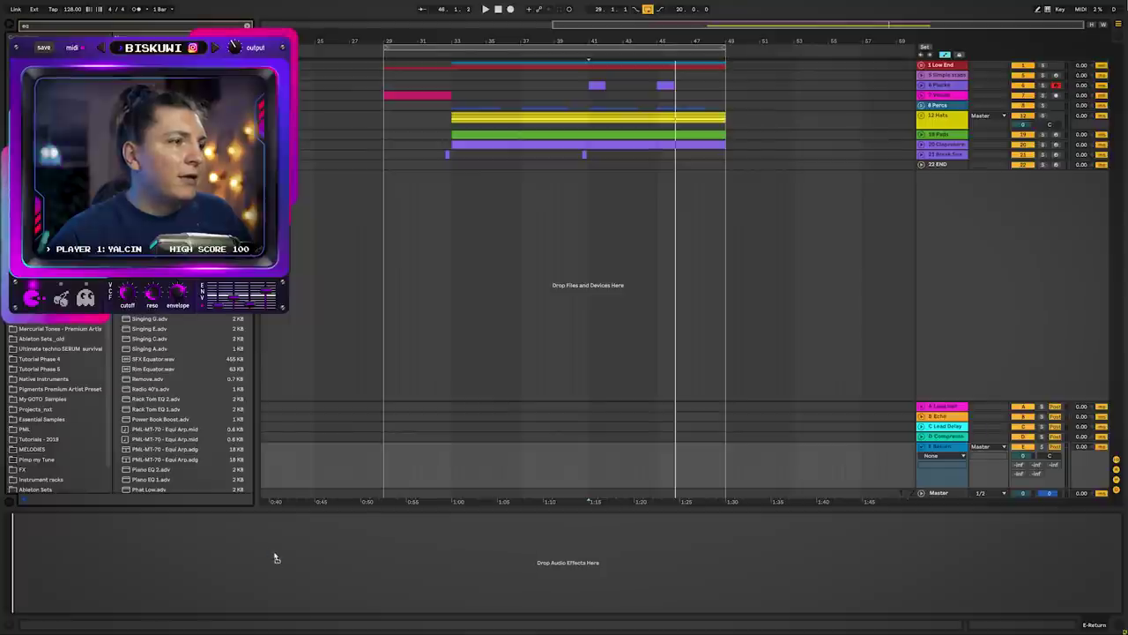
pyautogui.moveTo(274, 554); pyautogui.dragTo(259, 553)
pyautogui.click(49, 606)
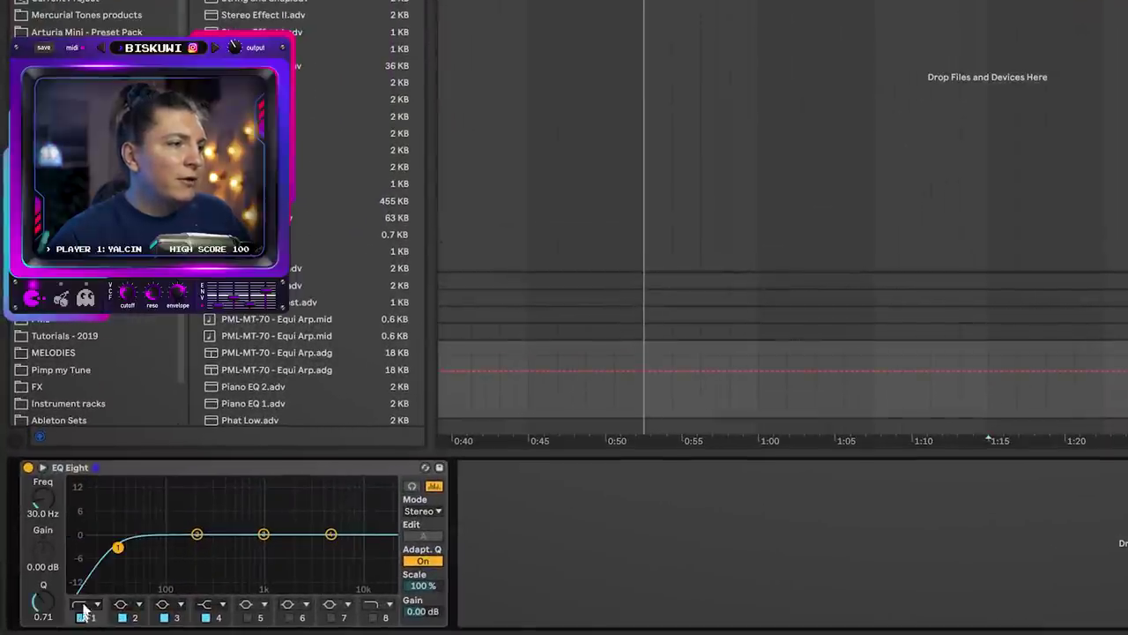
pyautogui.moveTo(117, 548); pyautogui.dragTo(200, 557)
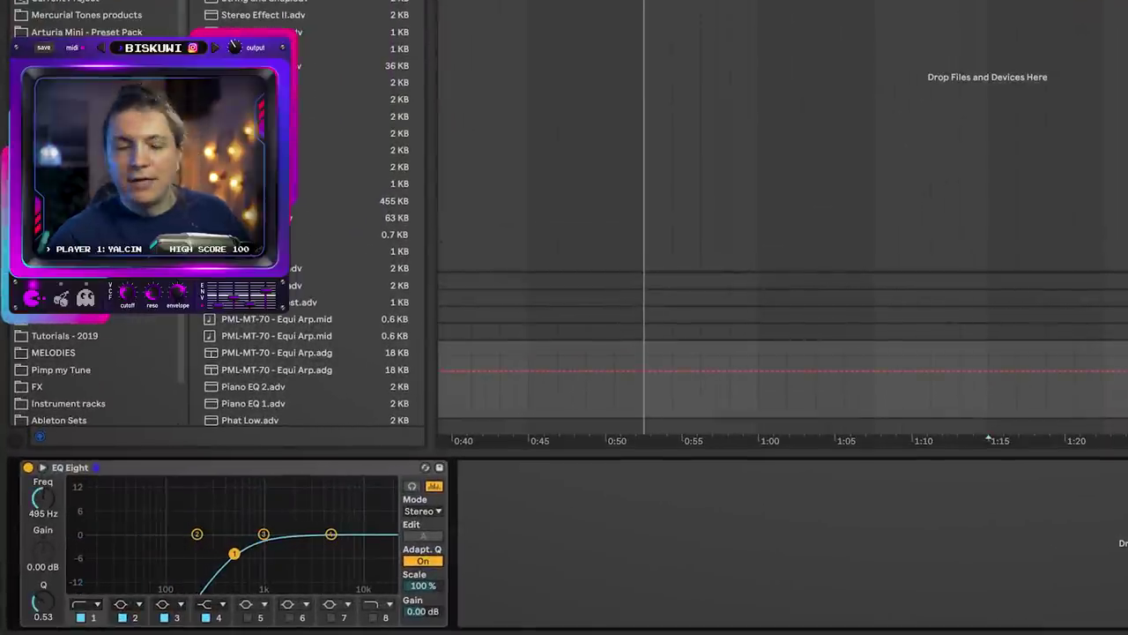
# - Add a Reverb after the EQ Eight, turn off Early Reflections Spin and set the input low cut to about 3.95 kHz
pyautogui.hotkey('ctrl', 'f')
pyautogui.write('rev')
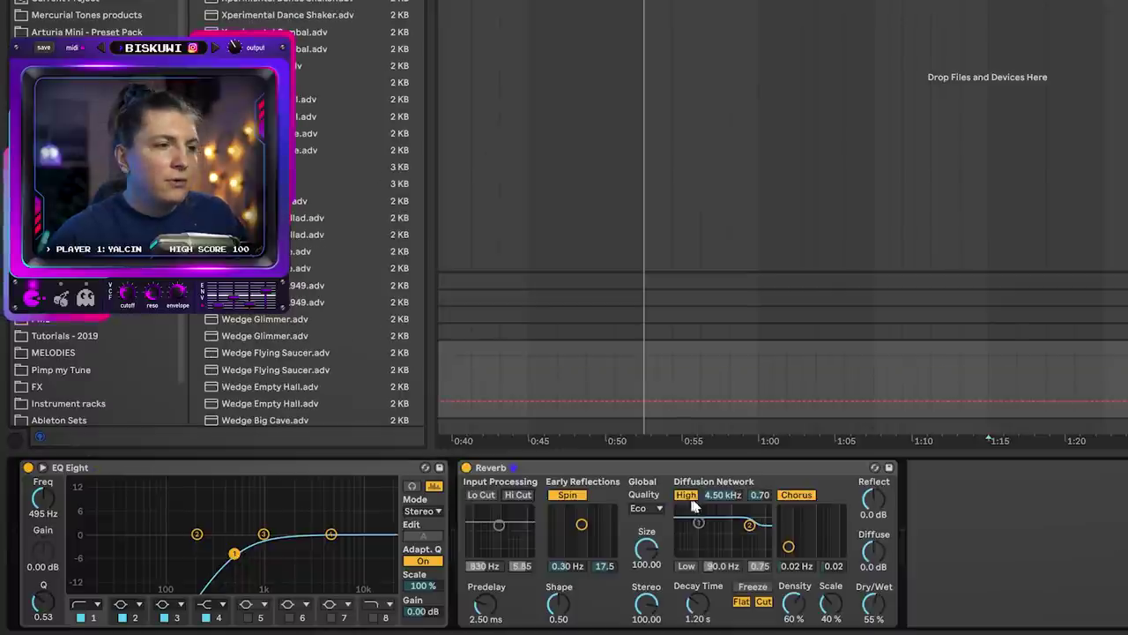
pyautogui.click(573, 495)
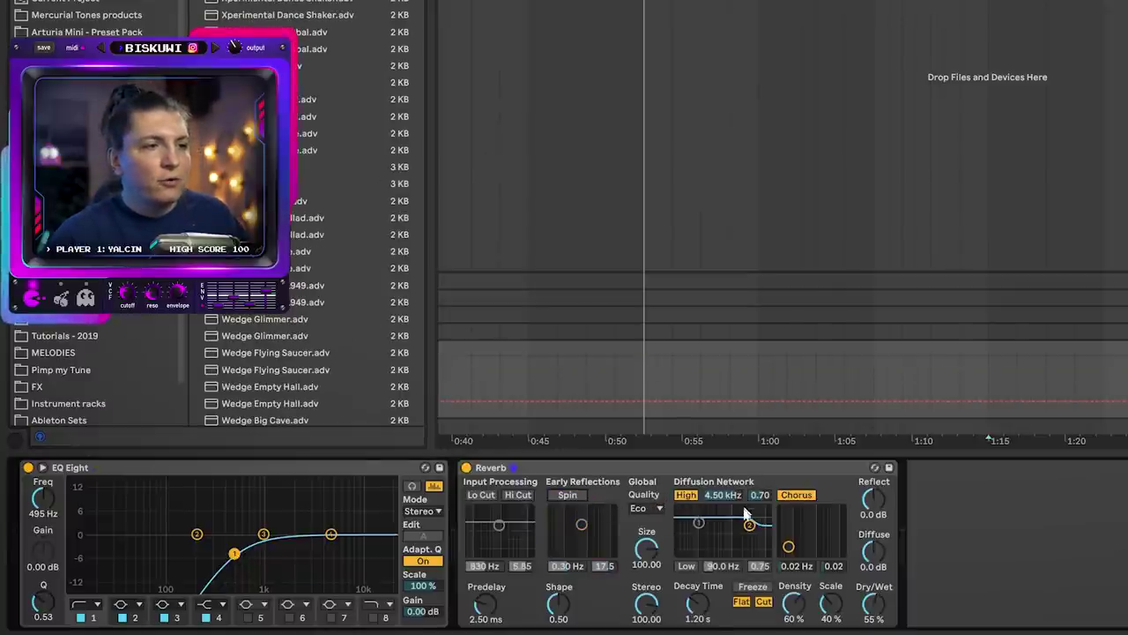
pyautogui.moveTo(499, 525); pyautogui.dragTo(511, 533)
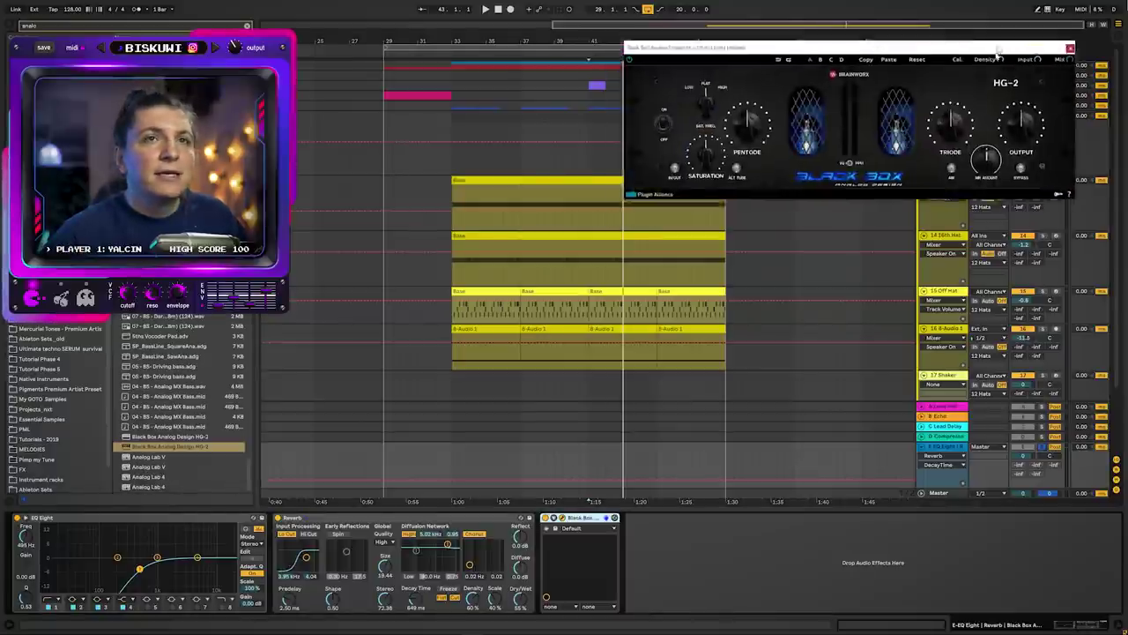
# - Set the Black Box HG-2's saturation frequency to High, raise Saturation, Pentode and Triode, enable Air and lower the Output during playback
pyautogui.moveTo(998, 43); pyautogui.dragTo(1052, 15)
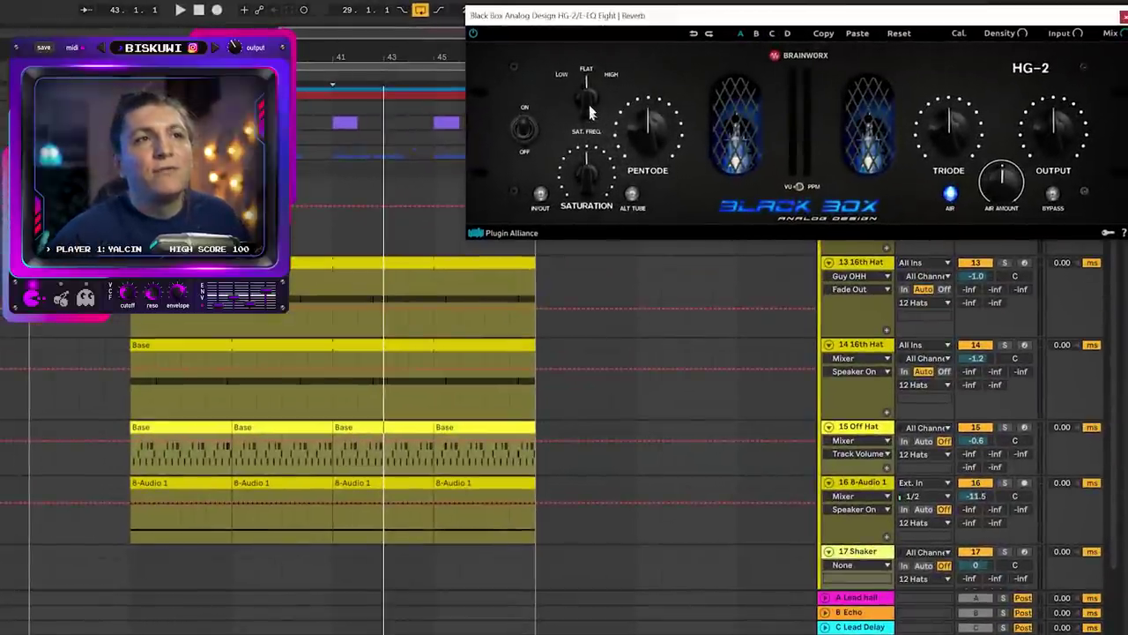
pyautogui.press('space')
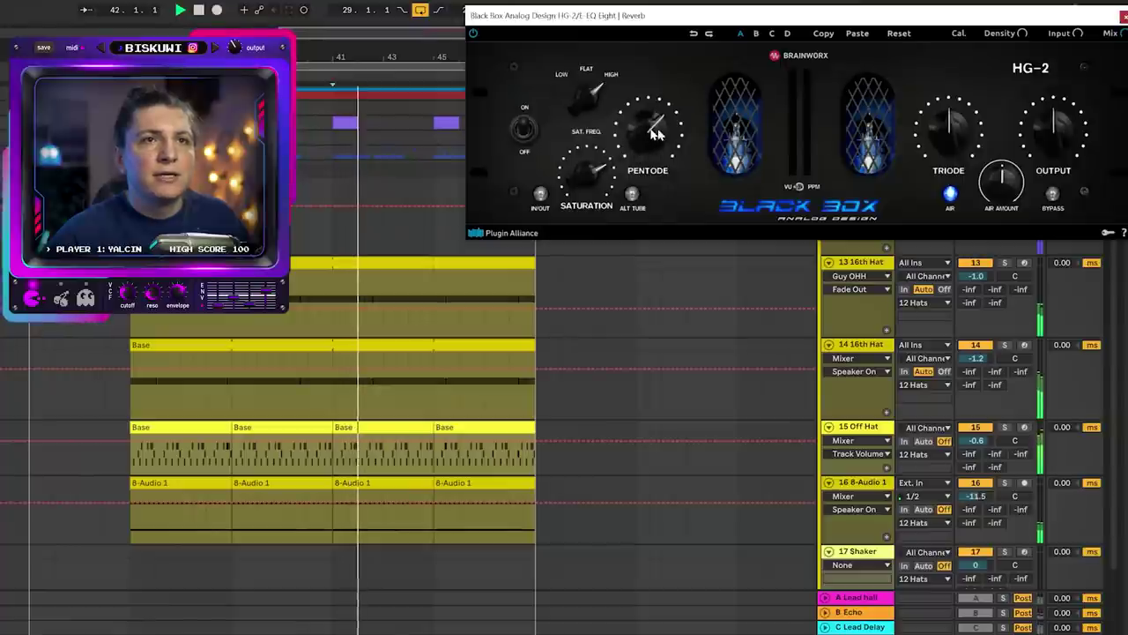
pyautogui.moveTo(971, 136); pyautogui.dragTo(974, 116)
pyautogui.press('space')
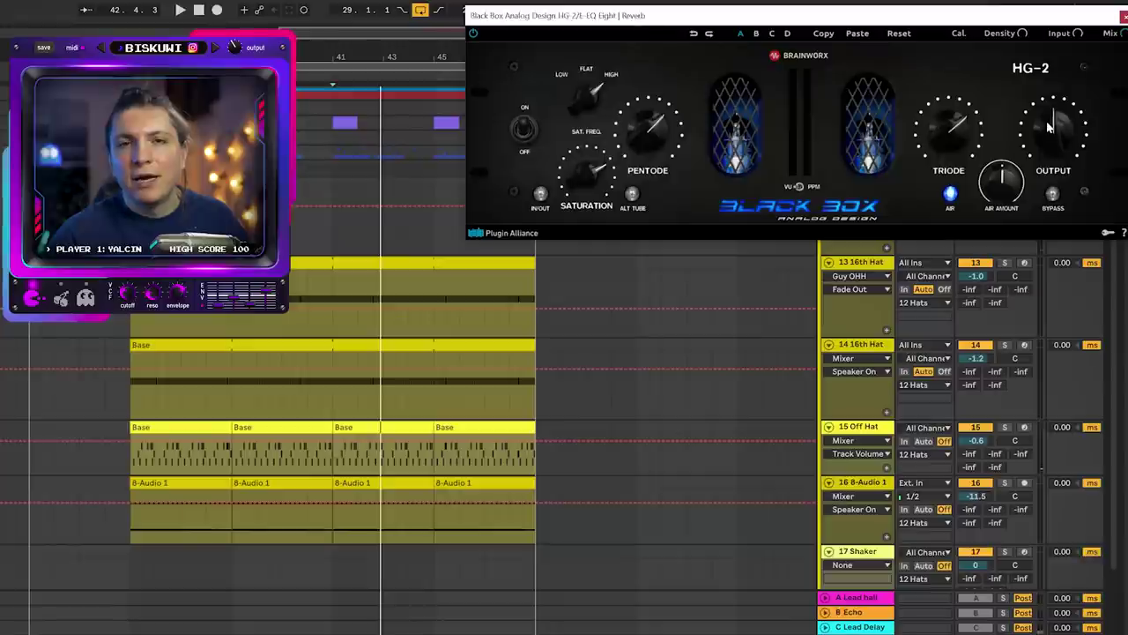
pyautogui.press('space')
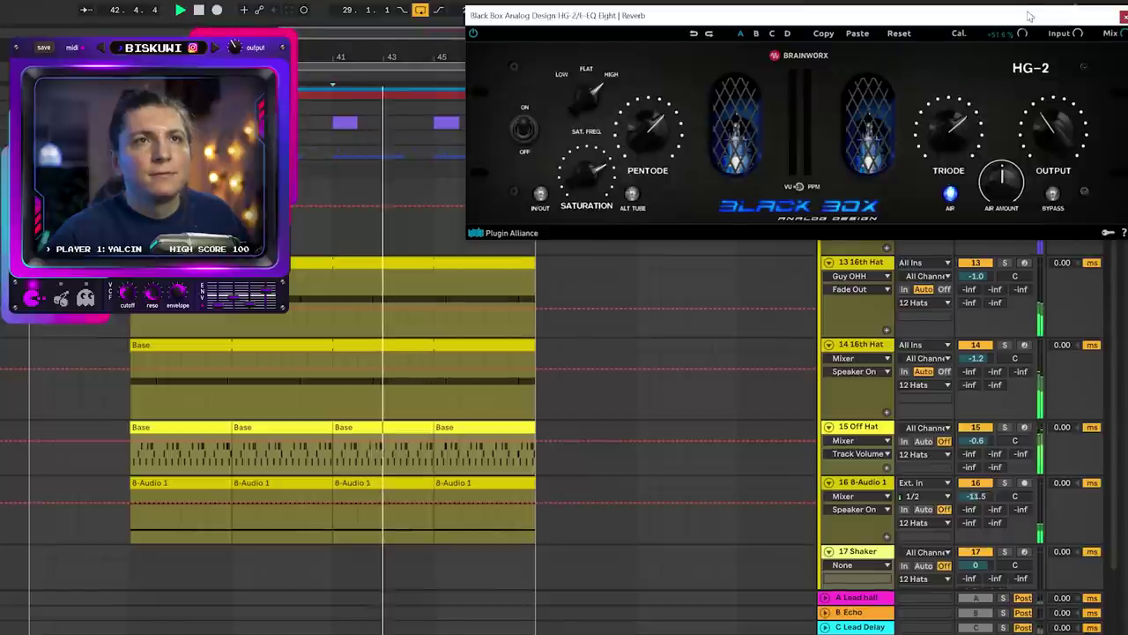
pyautogui.moveTo(1005, 185); pyautogui.dragTo(1011, 162)
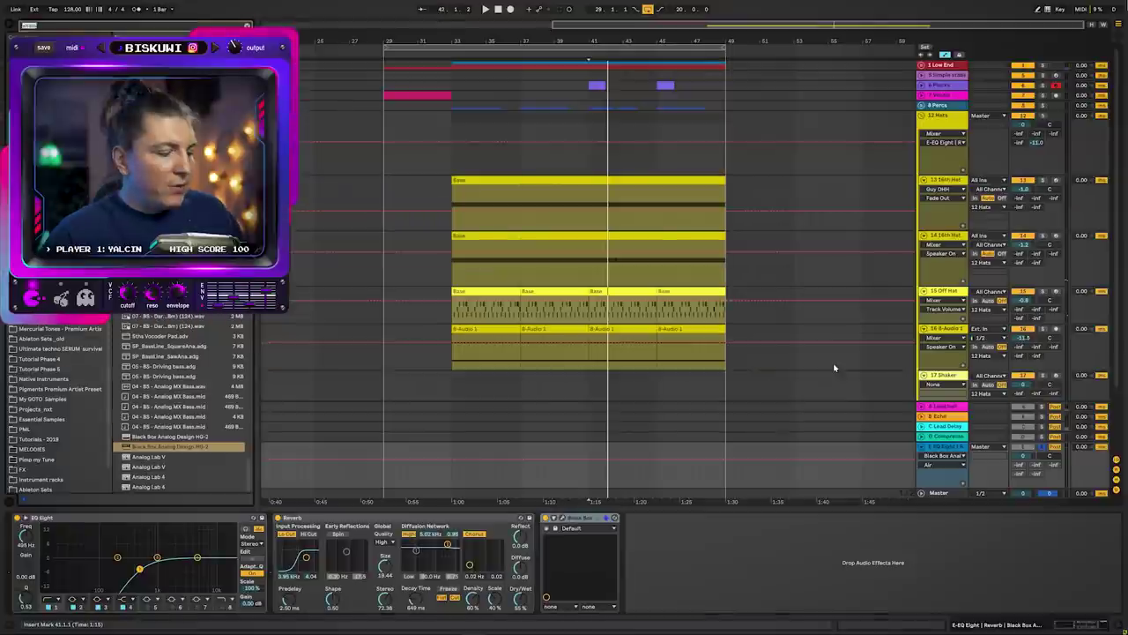
# - Add an EQ Eight after the Black Box and set it to M/S mode, editing the side signal
pyautogui.write('eq')
pyautogui.moveTo(730, 532); pyautogui.dragTo(736, 538)
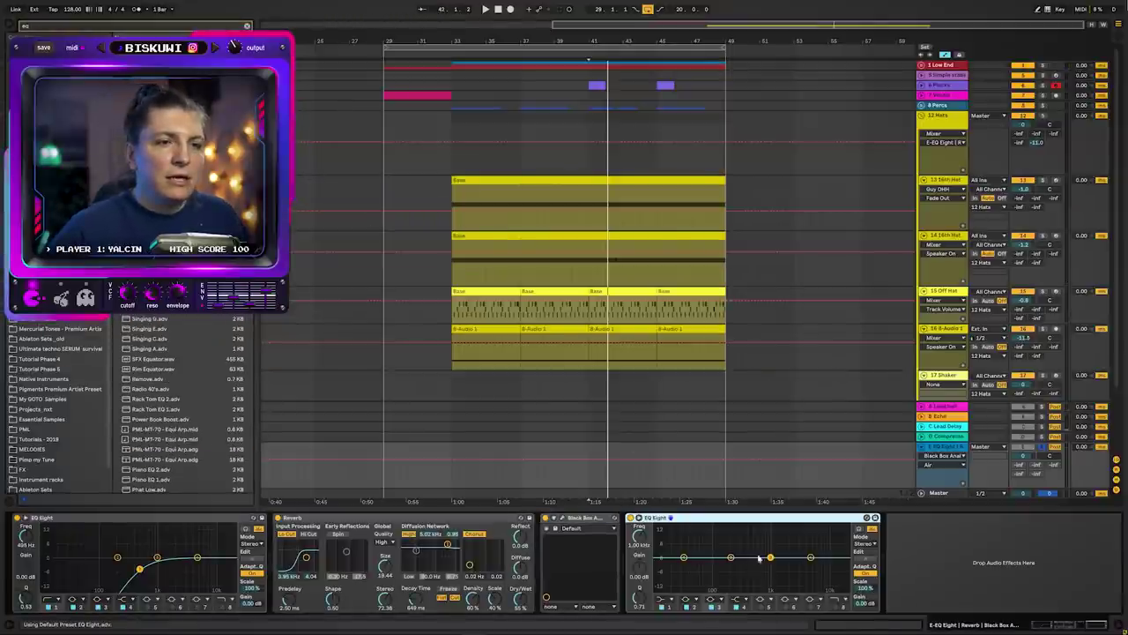
pyautogui.click(860, 544)
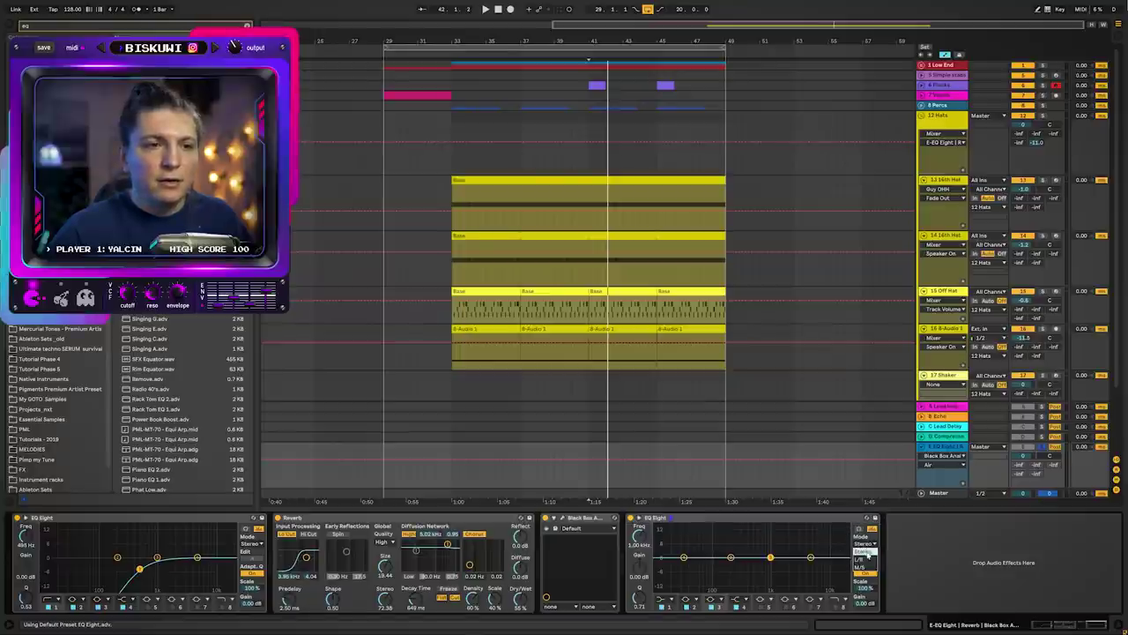
pyautogui.click(869, 558)
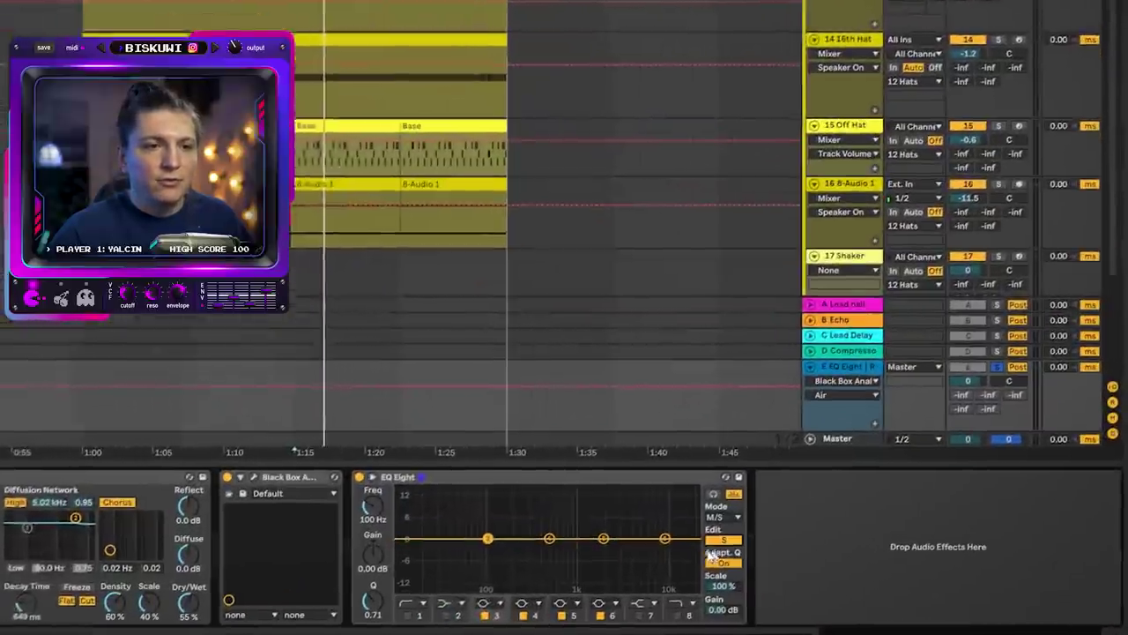
# - Boost the side signal's band 6 by about 5.08 dB at 10 kHz and enable band 7 for an additional high boost
pyautogui.press('space')
pyautogui.moveTo(826, 558); pyautogui.dragTo(828, 550)
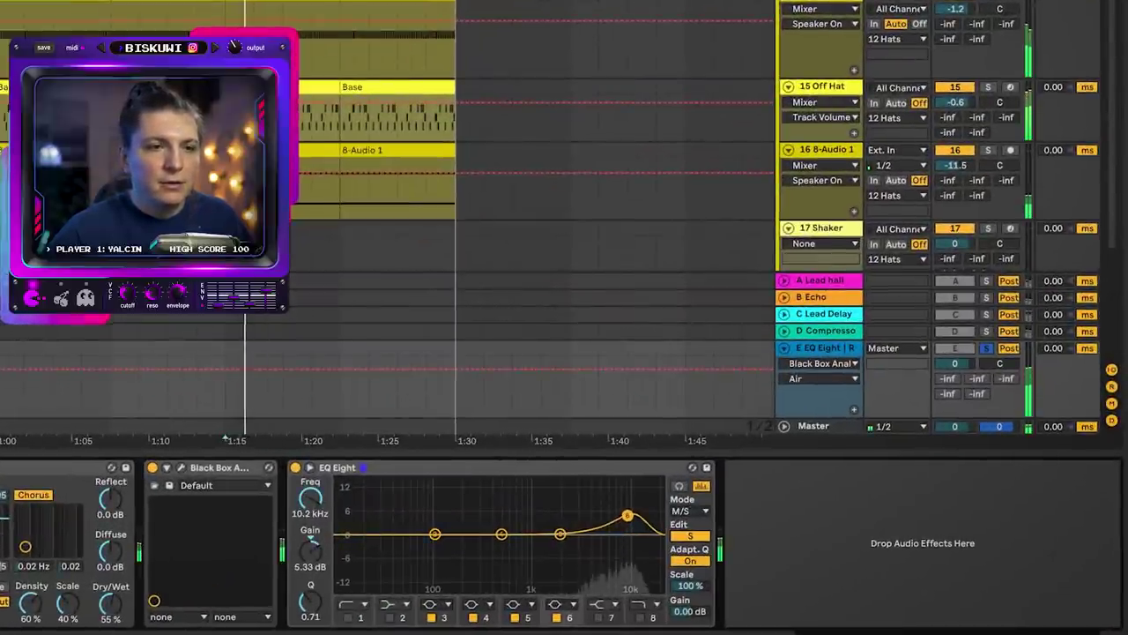
pyautogui.click(599, 617)
pyautogui.moveTo(598, 536); pyautogui.dragTo(623, 513)
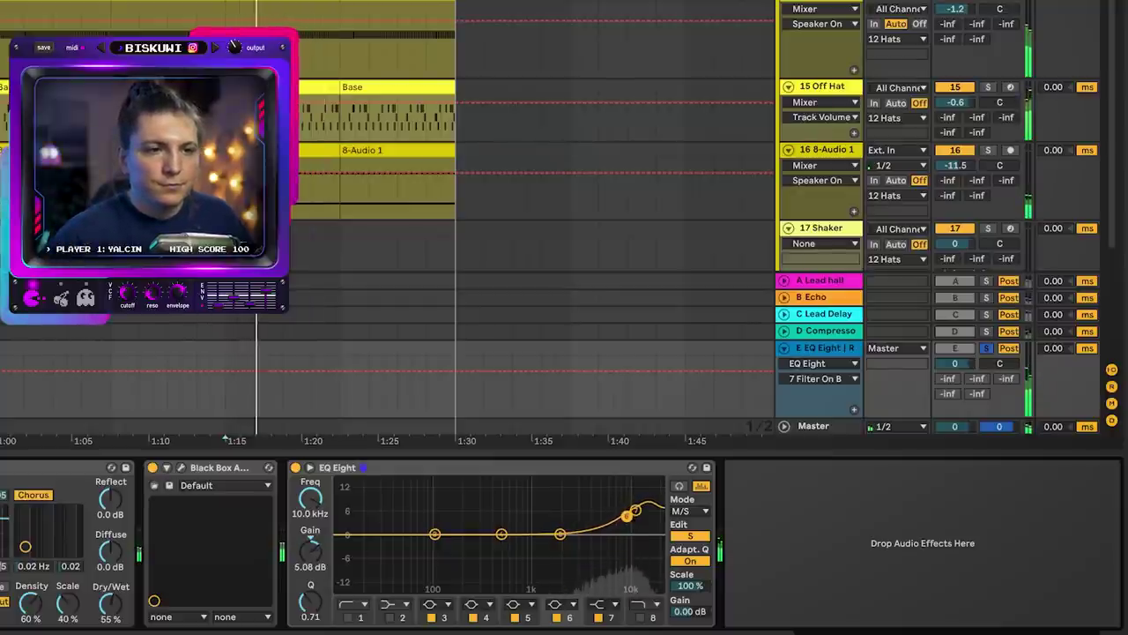
# - Cut the EQ Eight's mid signal by about 3.84 dB at 3.75 kHz with band 3 and compare with the device bypassed
pyautogui.click(690, 536)
pyautogui.moveTo(531, 534); pyautogui.dragTo(590, 543)
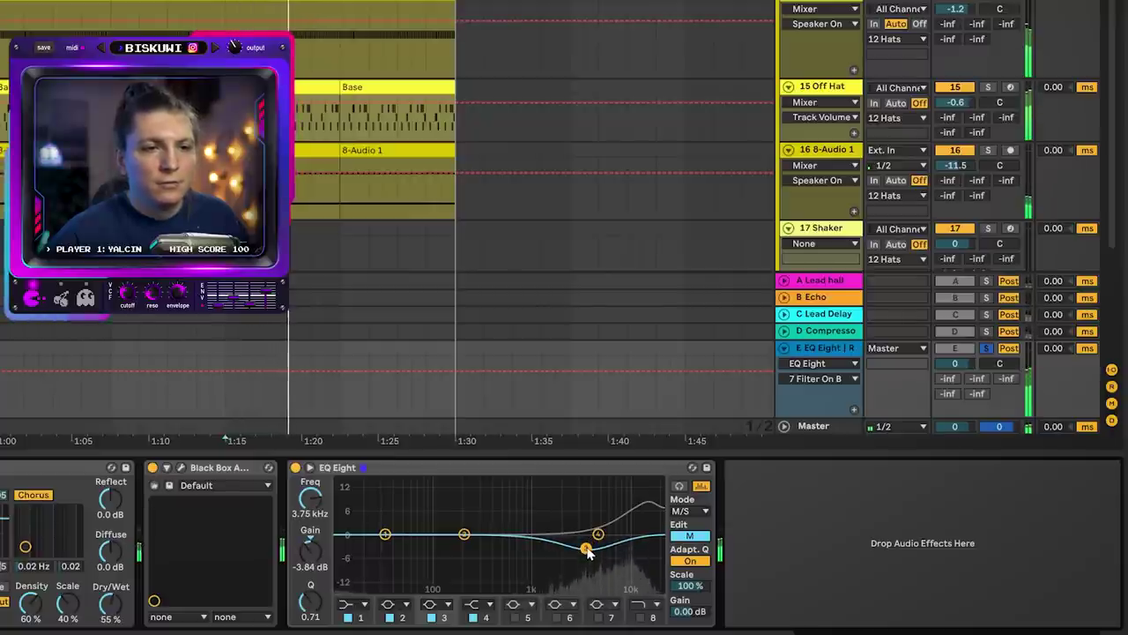
pyautogui.click(296, 468)
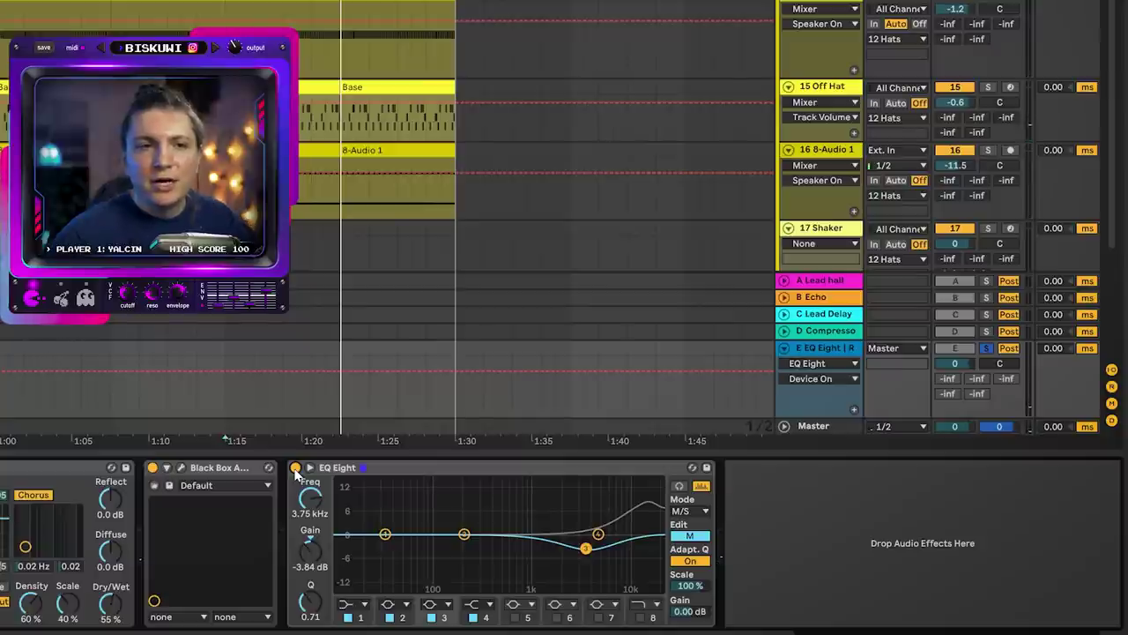
pyautogui.press('space')
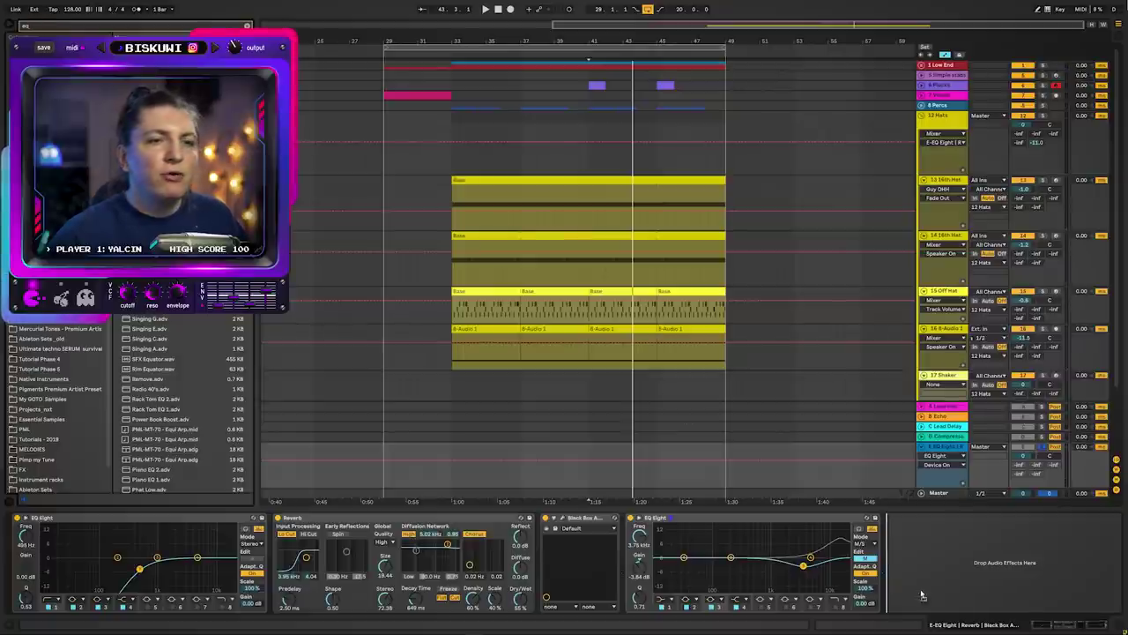
# - Add a Channel EQ at the end of the return chain and boost its mid band by 3.2 dB at 5.43 kHz
pyautogui.moveTo(921, 595); pyautogui.dragTo(923, 542)
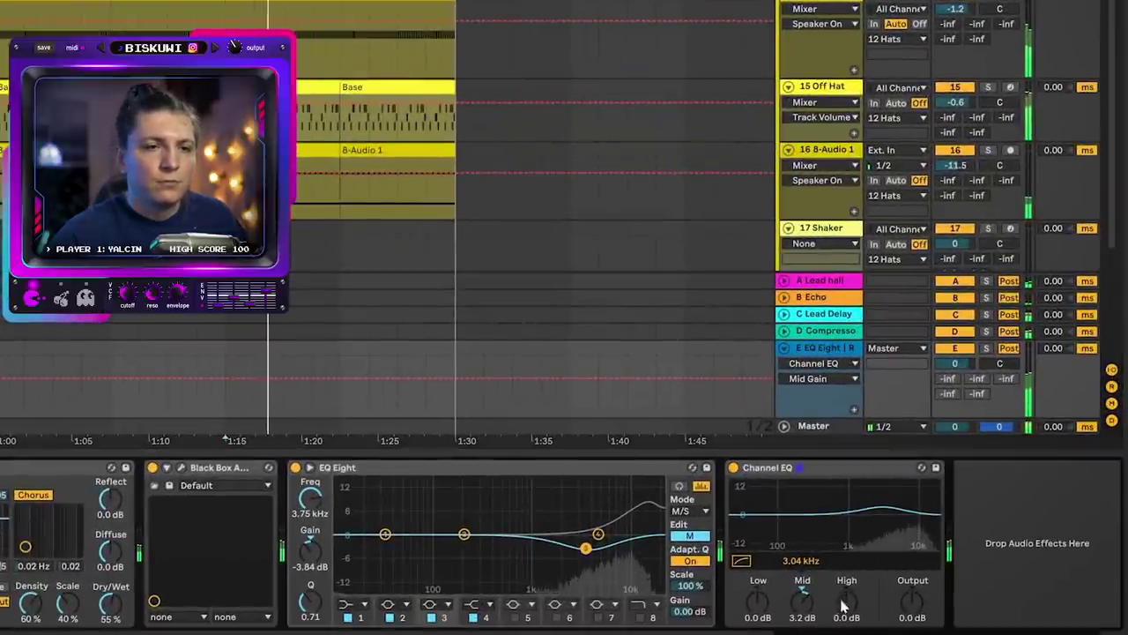
pyautogui.moveTo(801, 561)
pyautogui.mouseDown()
pyautogui.moveTo(801, 530)
pyautogui.moveTo(801, 585)
pyautogui.moveTo(801, 552)
pyautogui.mouseUp()
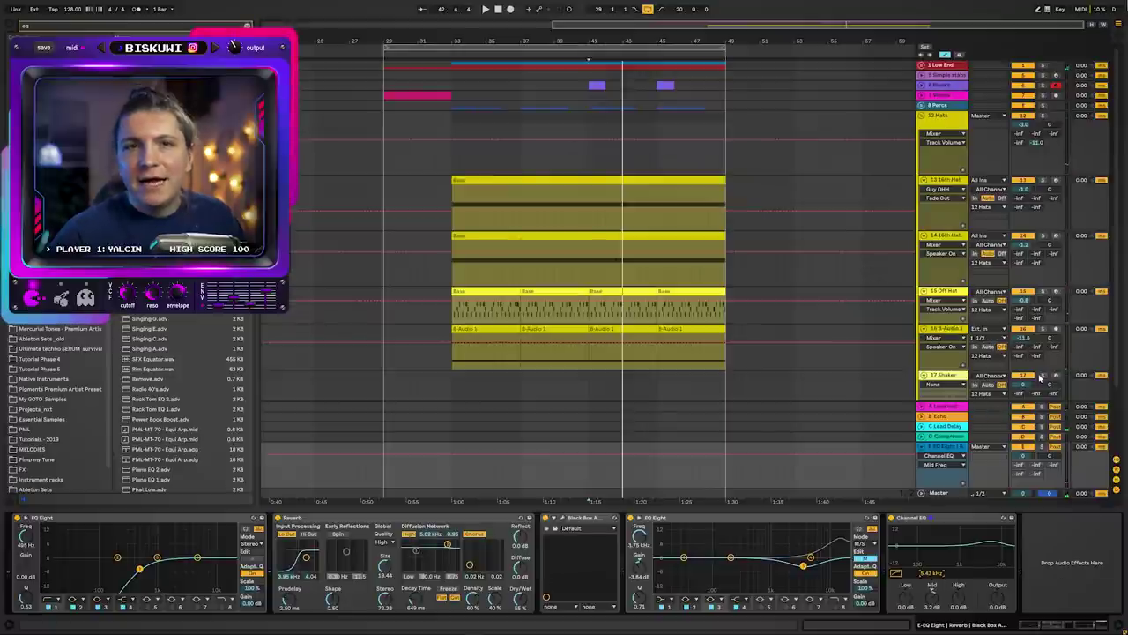
# - Add a Compressor sidechained to 2 Kick after the Channel EQ and play the mix, toggling the return track to compare
pyautogui.hotkey('ctrl', 'f')
pyautogui.write('com')
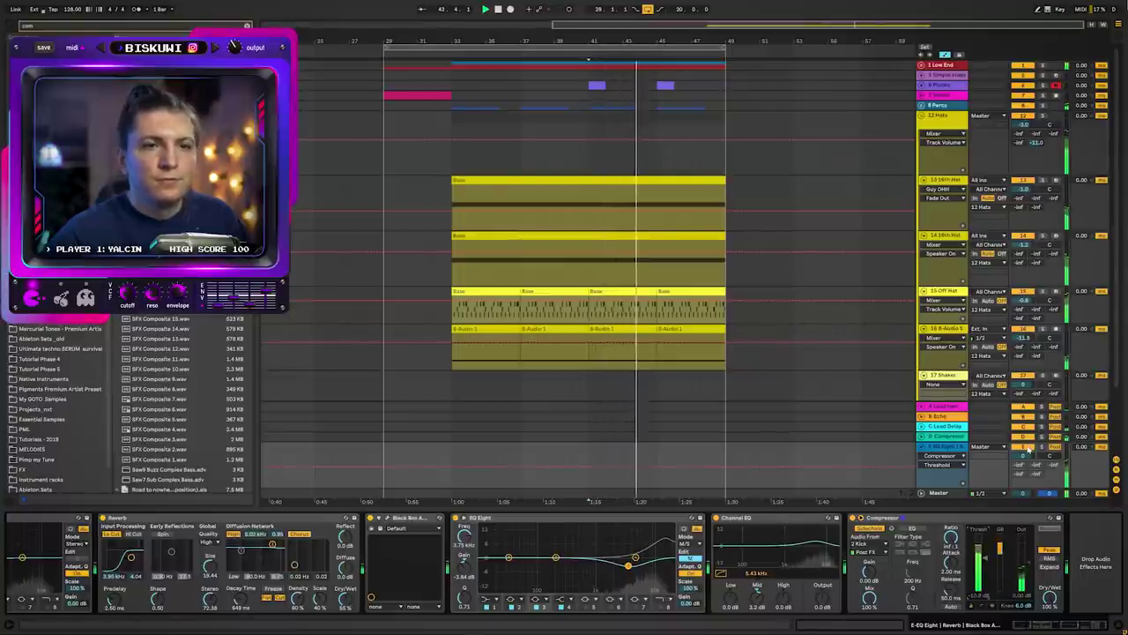
pyautogui.press('space')
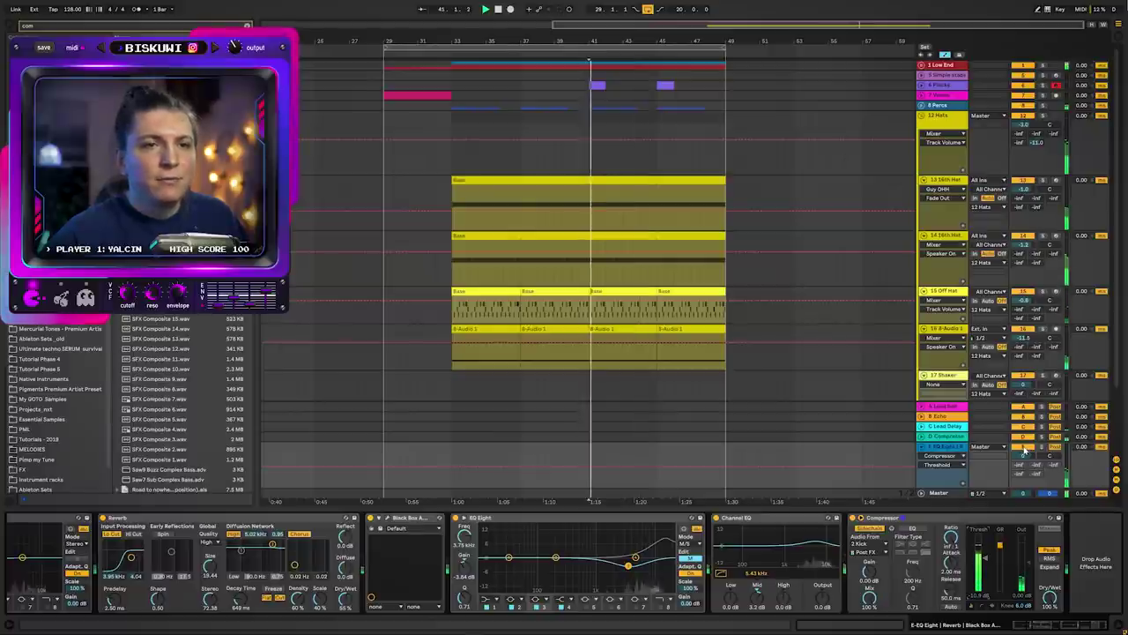
pyautogui.click(1024, 448)
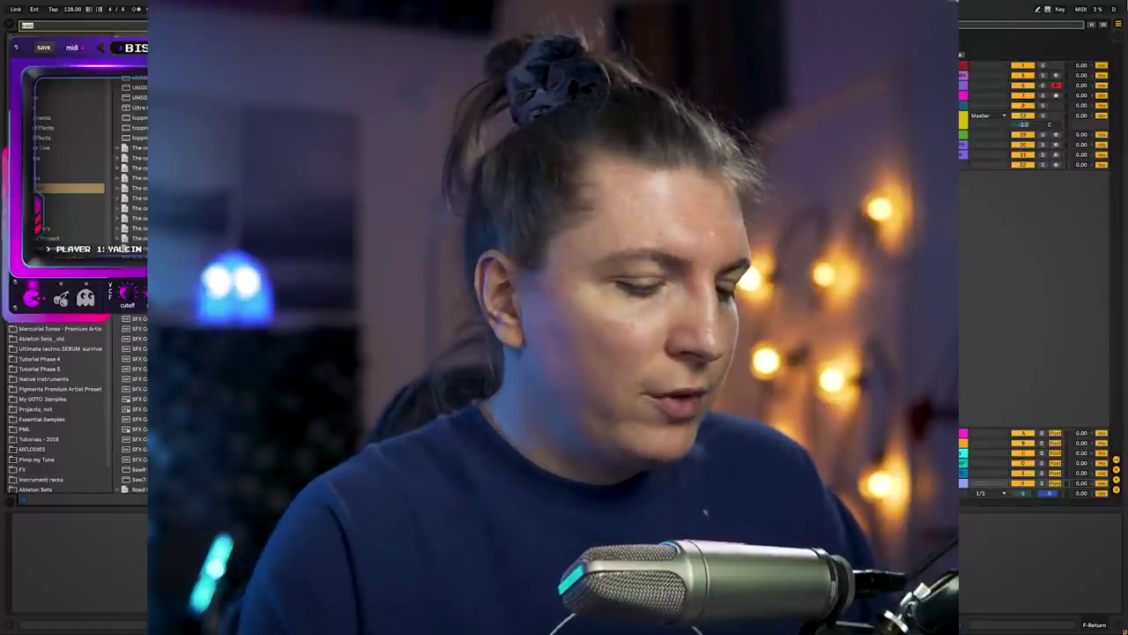
# - Add a Glue Compressor to the new return track F and lower its threshold to about -15.8 dB
pyautogui.write('glue')
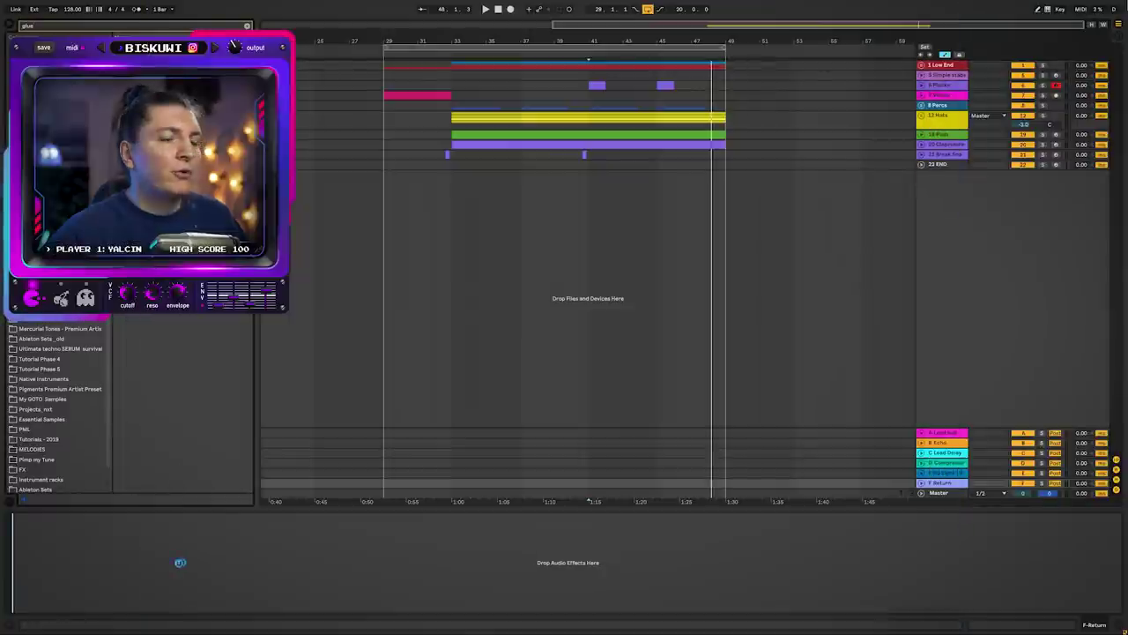
pyautogui.moveTo(179, 562); pyautogui.dragTo(180, 563)
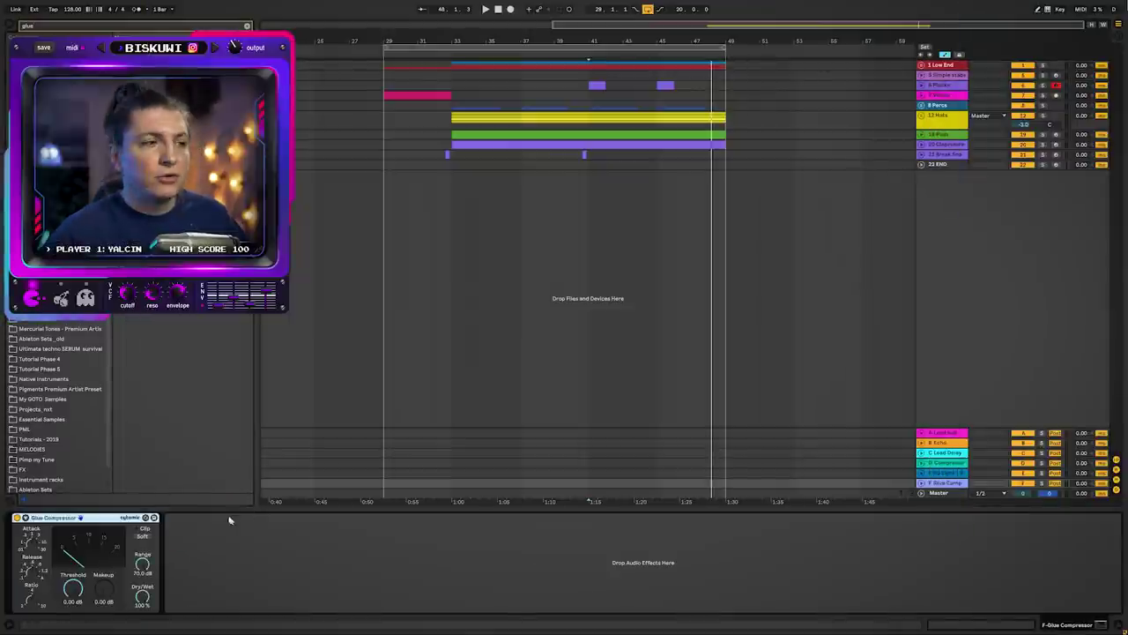
pyautogui.moveTo(85, 586); pyautogui.dragTo(86, 613)
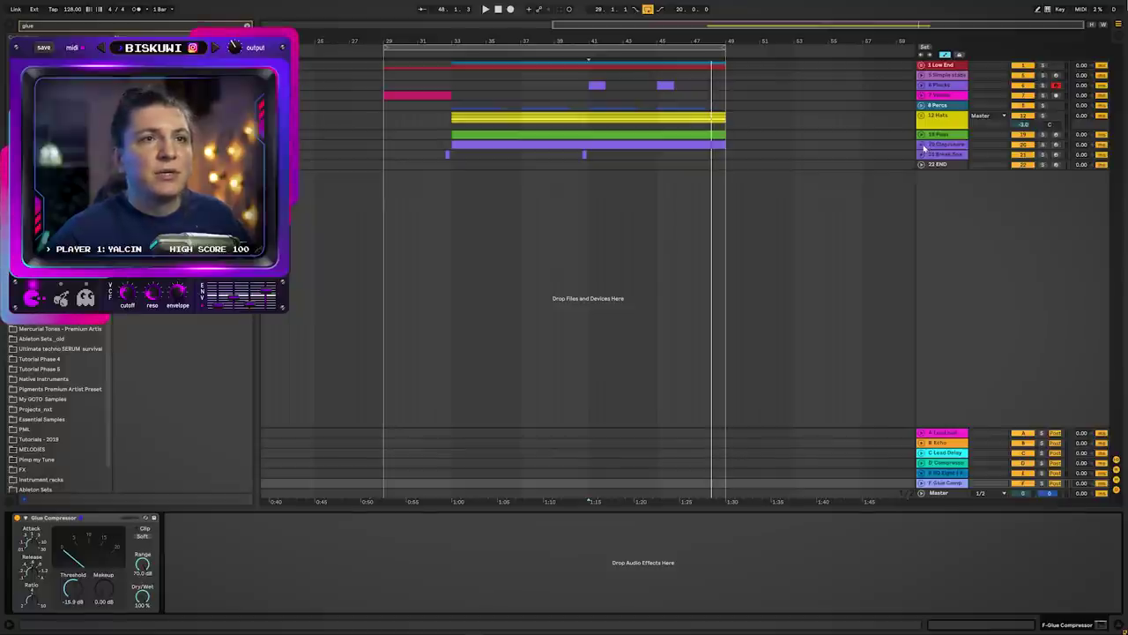
# - Unfold the 20 Clap/snare track, play it and lower the Glue Compressor's threshold to about -31.4 dB
pyautogui.click(922, 144)
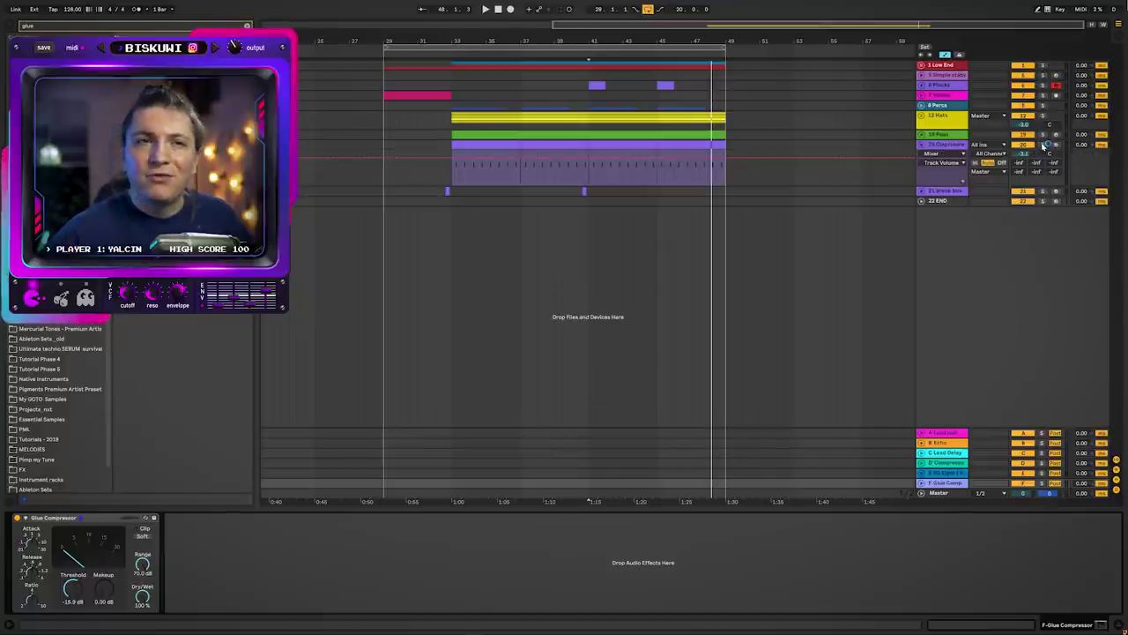
pyautogui.press('space')
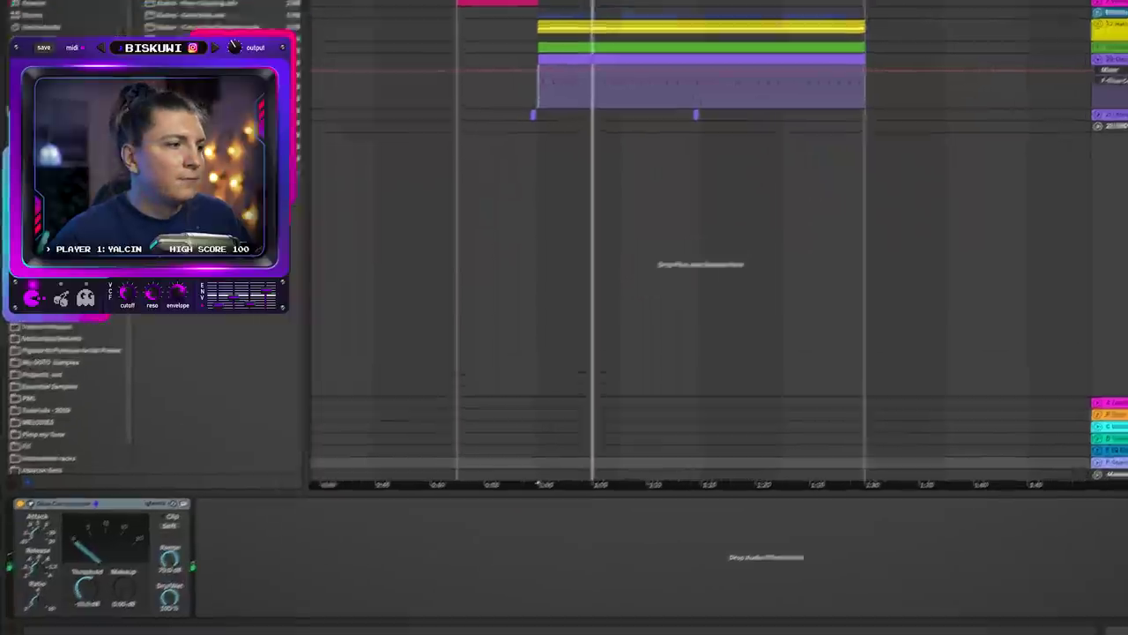
pyautogui.moveTo(72, 589); pyautogui.dragTo(122, 592)
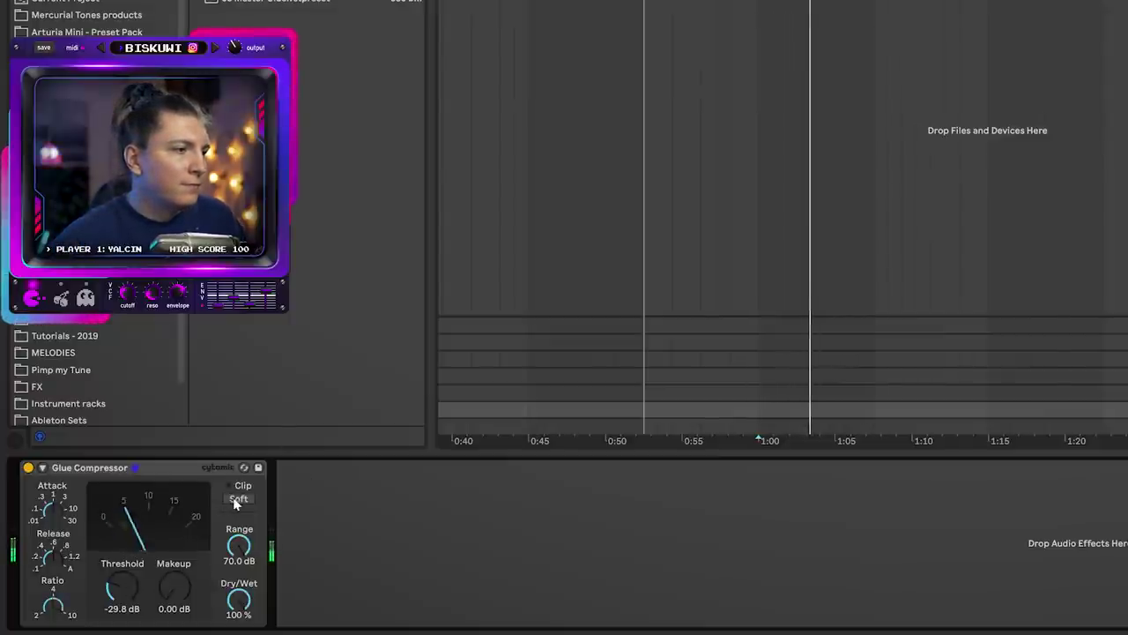
pyautogui.scroll(-2, 139, 586)
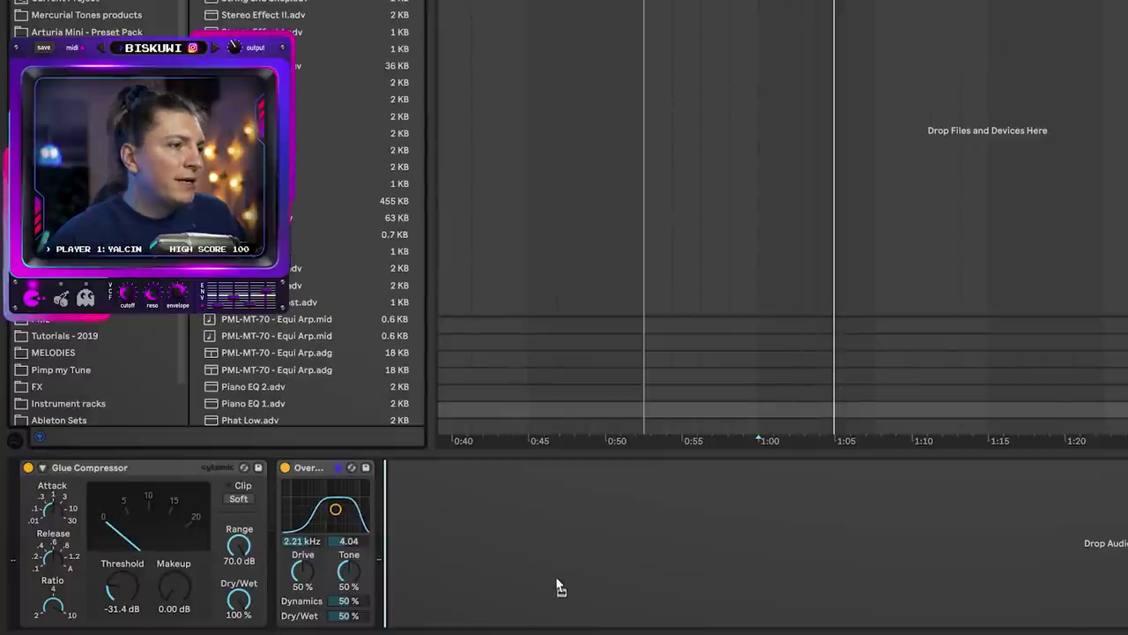
# - Add an EQ Eight after the Overdrive on return F, play the track, and cut the fifth and second bands
pyautogui.moveTo(557, 582); pyautogui.dragTo(532, 572)
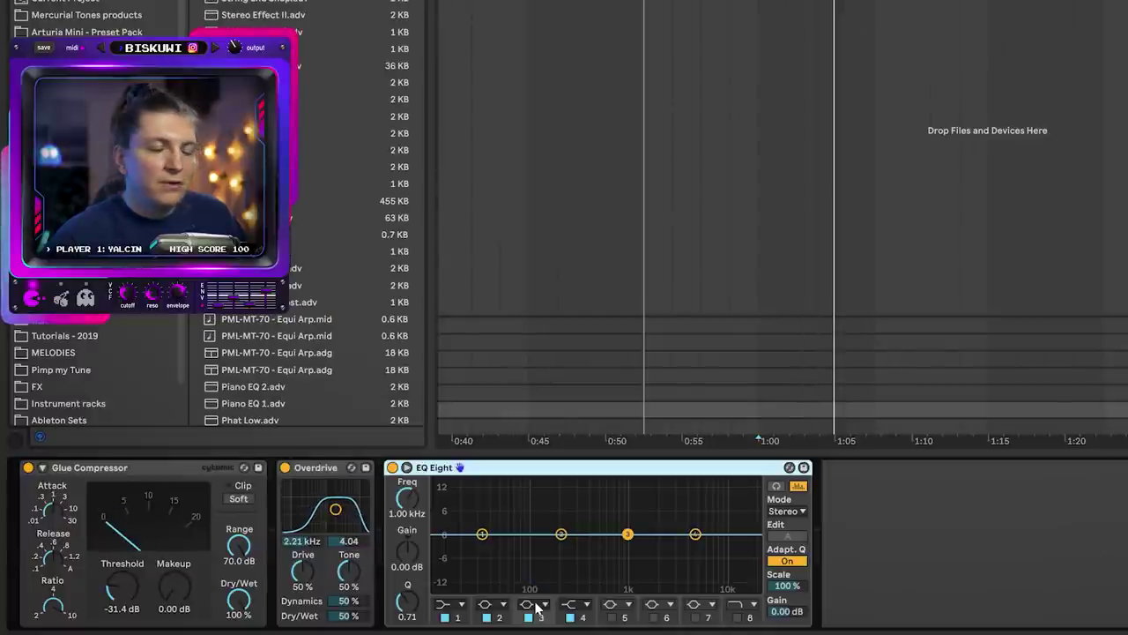
pyautogui.click(612, 618)
pyautogui.press('space')
pyautogui.moveTo(534, 535); pyautogui.dragTo(654, 554)
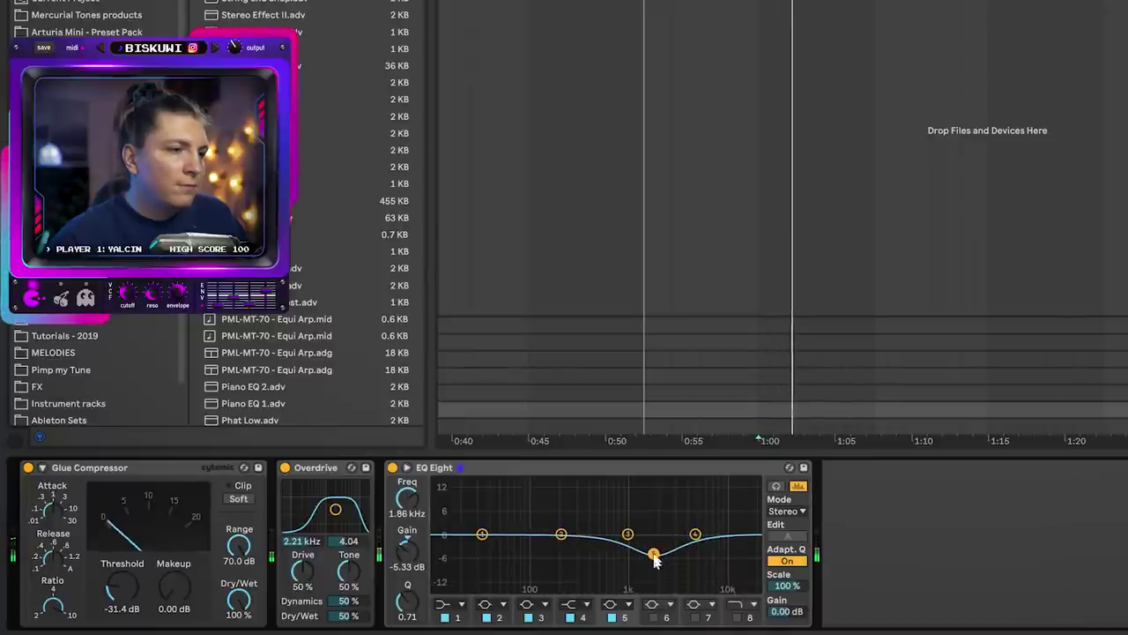
pyautogui.moveTo(407, 601); pyautogui.dragTo(407, 567)
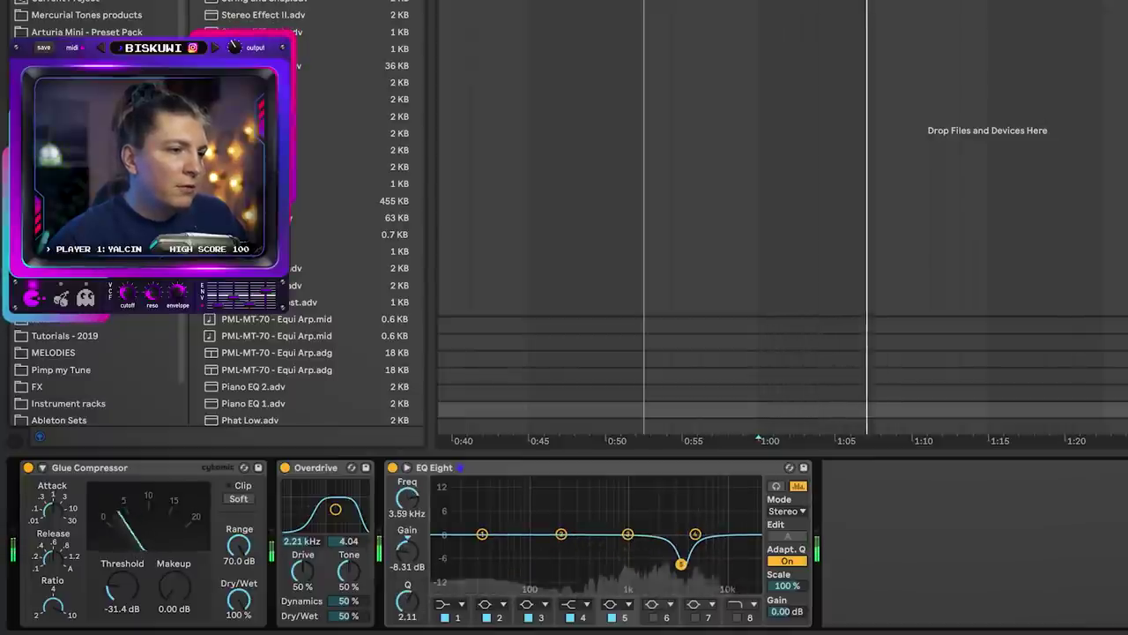
pyautogui.moveTo(680, 564); pyautogui.dragTo(662, 551)
pyautogui.moveTo(562, 534); pyautogui.dragTo(599, 551)
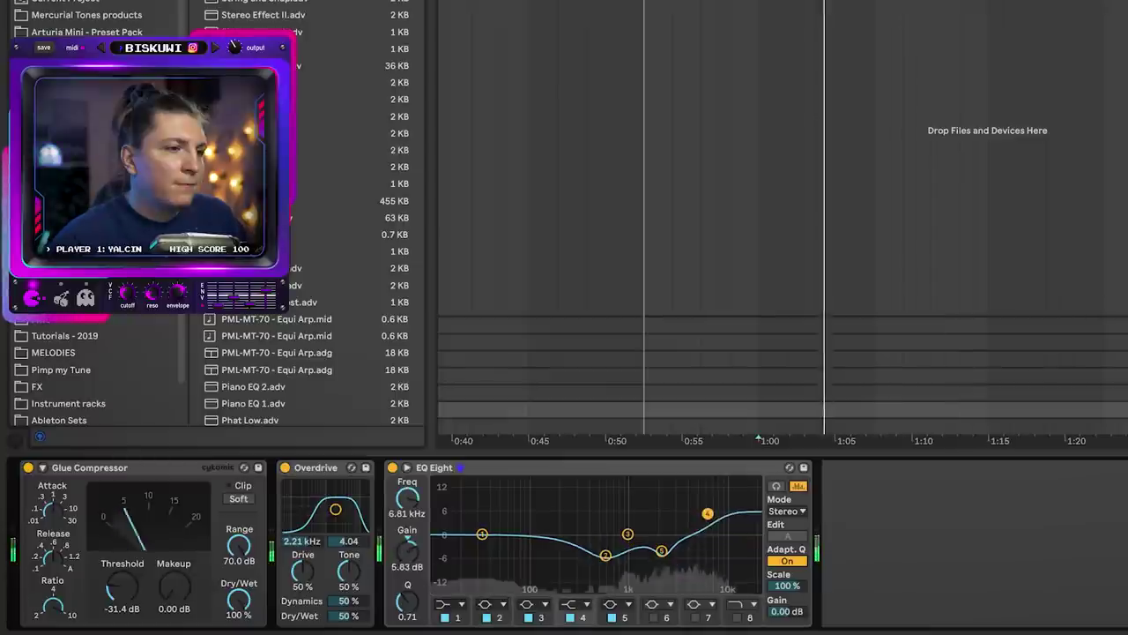
# - Lower the Overdrive's filter frequency to about 1.75 kHz and pull the EQ Eight's fourth band down to about -1.61 dB at 3.16 kHz
pyautogui.moveTo(310, 547); pyautogui.dragTo(310, 531)
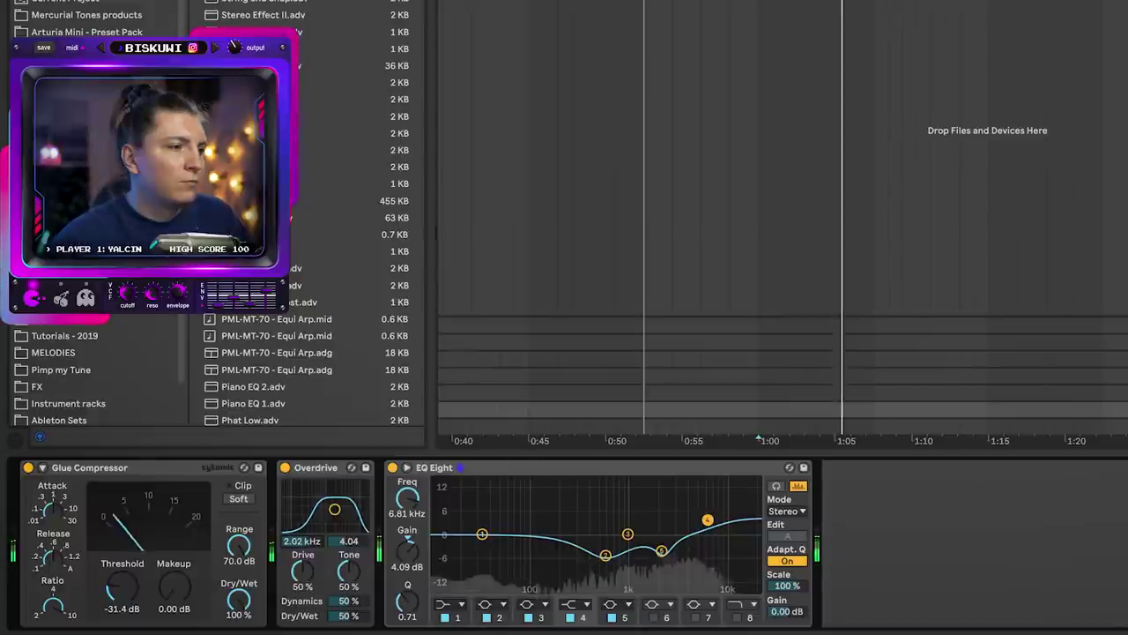
pyautogui.moveTo(335, 510); pyautogui.dragTo(332, 509)
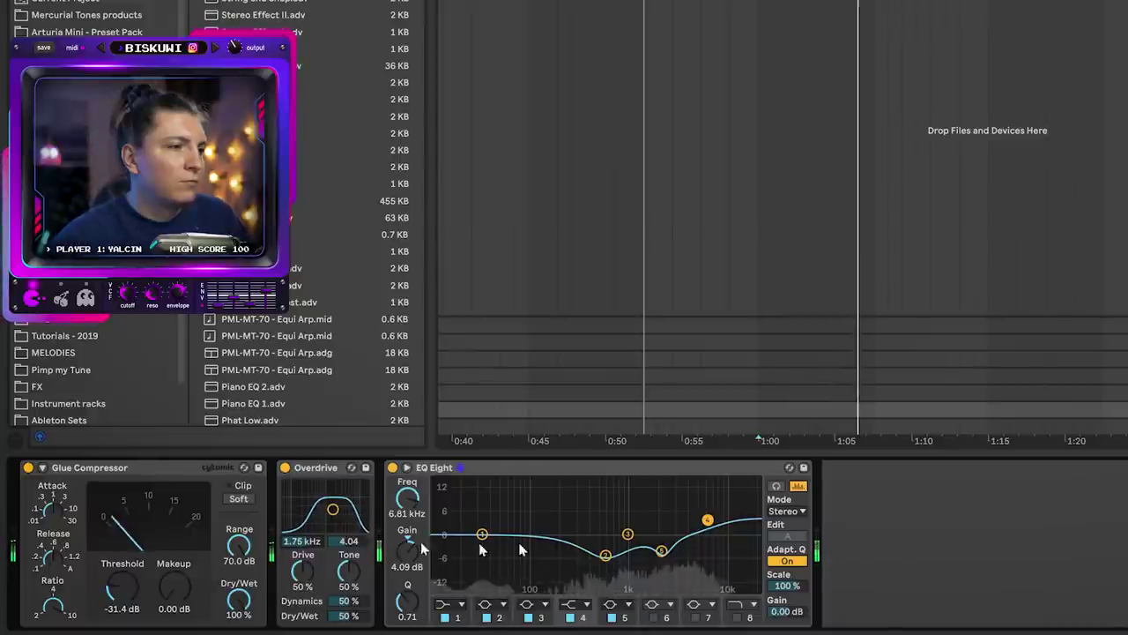
pyautogui.moveTo(707, 520); pyautogui.dragTo(707, 534)
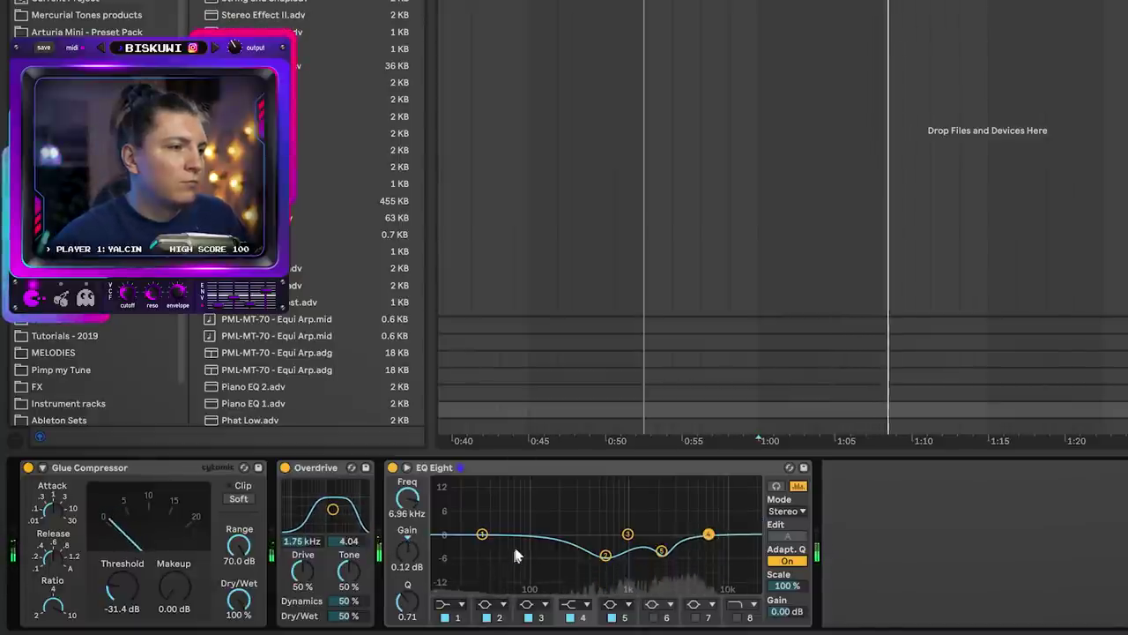
pyautogui.moveTo(606, 554)
pyautogui.mouseDown()
pyautogui.moveTo(596, 521)
pyautogui.moveTo(627, 548)
pyautogui.mouseUp()
pyautogui.moveTo(708, 534); pyautogui.dragTo(675, 540)
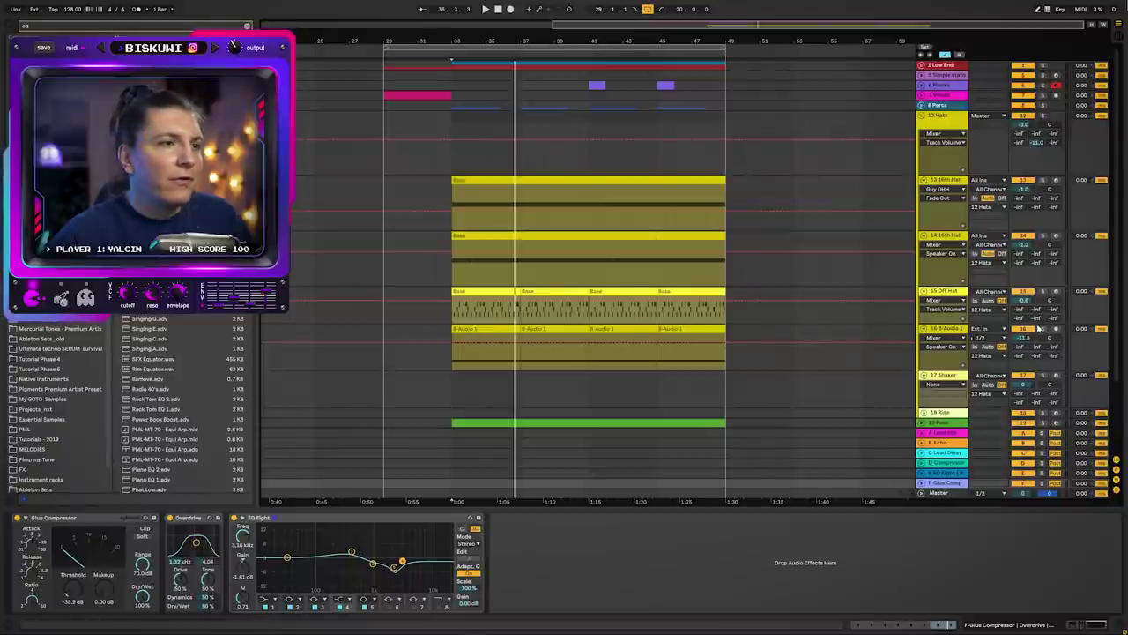
# - Play 15 Off Hat soloed, send it to return F at about -12 dB, replay it in the mix, and fold the 12 Hats group
pyautogui.press('space')
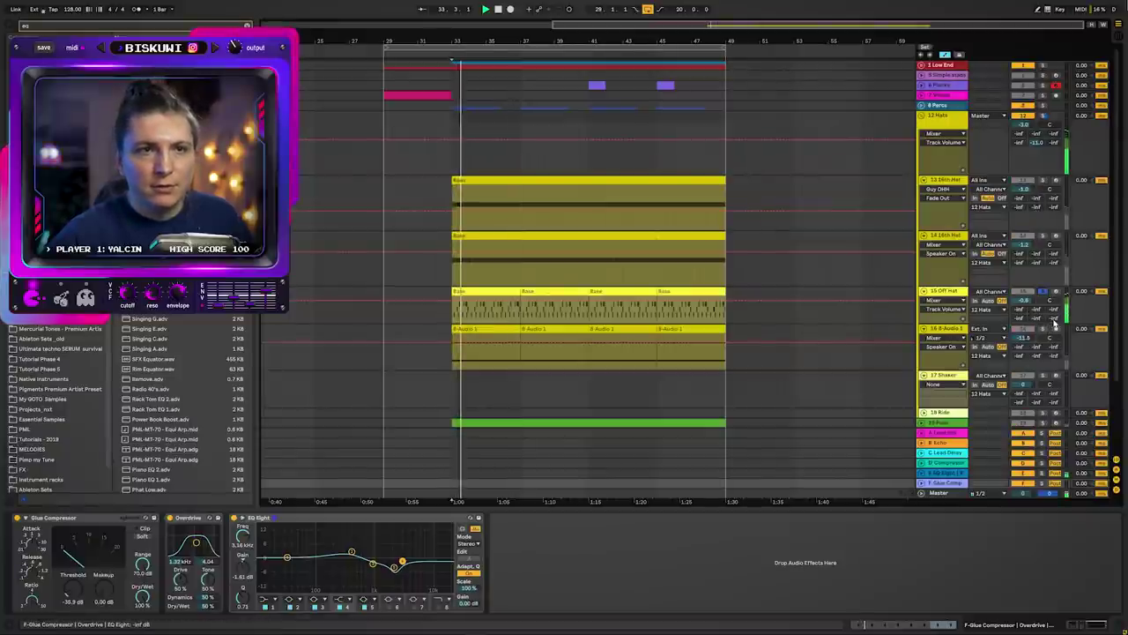
pyautogui.click(954, 320)
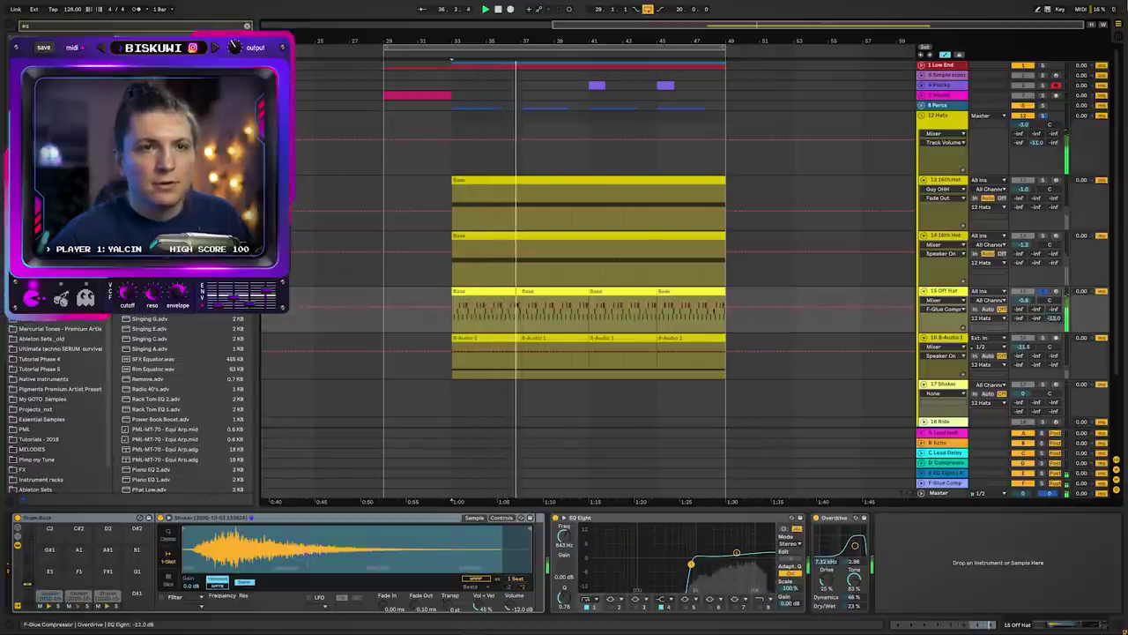
pyautogui.click(1044, 292)
pyautogui.press('space')
pyautogui.press('space')
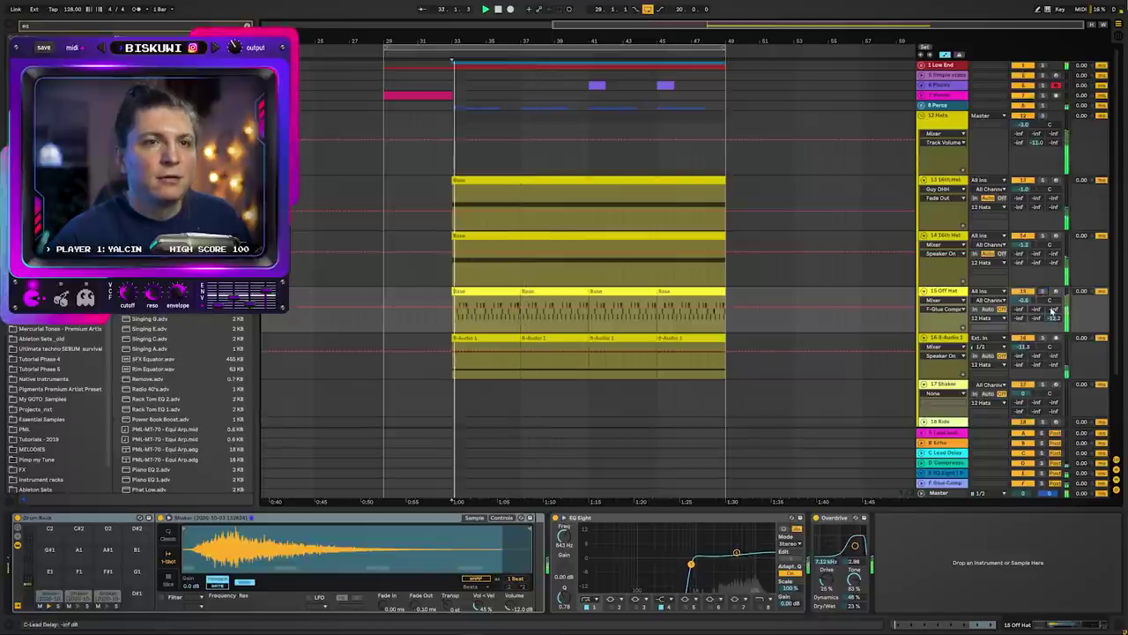
pyautogui.click(924, 116)
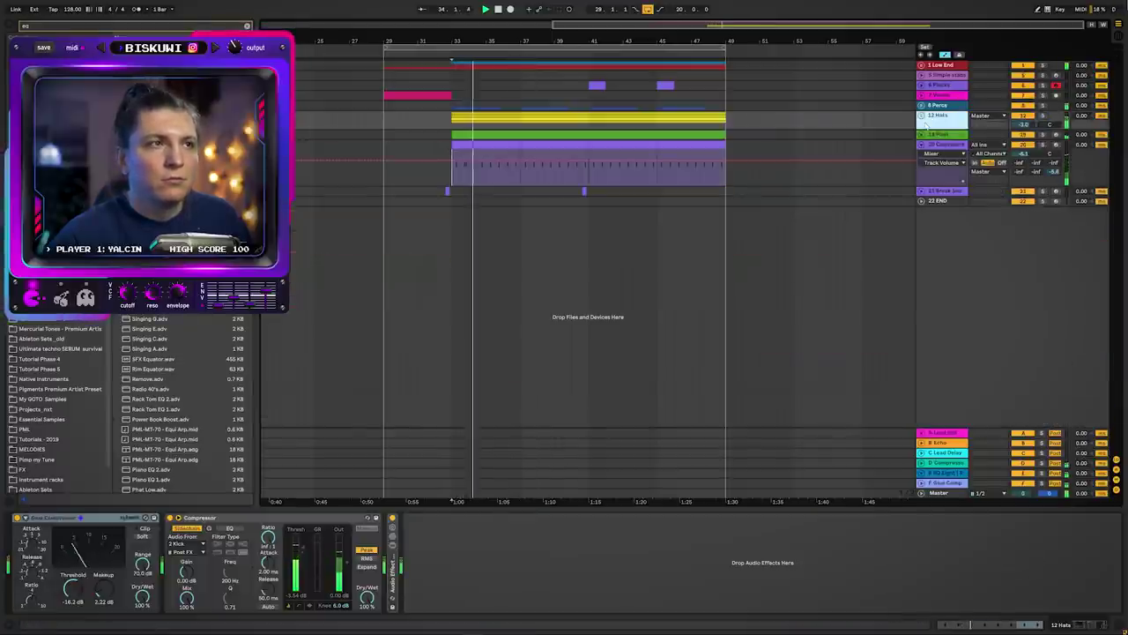
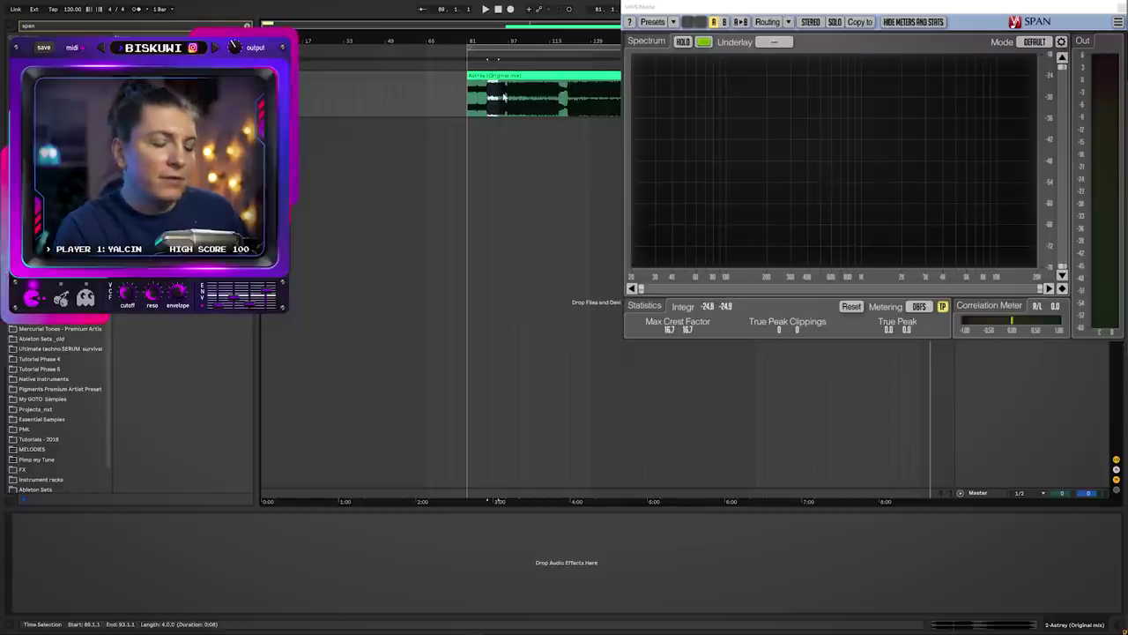
# - Play bars 89 to 93 of the Astray reference track and examine its spectrum in SPAN
pyautogui.click(503, 97)
pyautogui.click(485, 10)
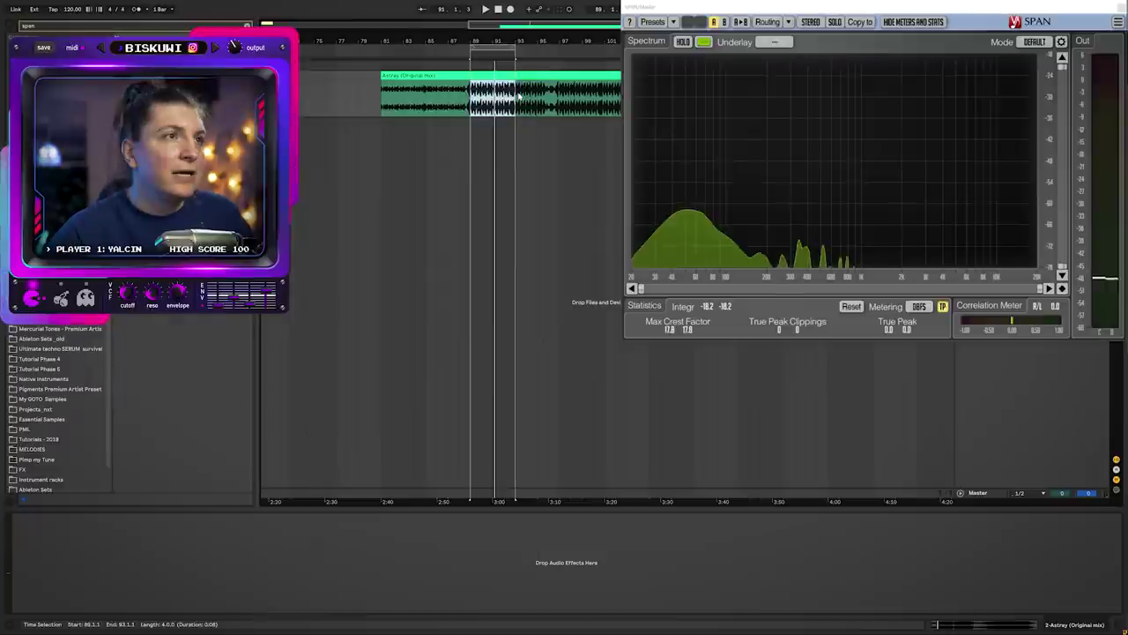
pyautogui.click(517, 95)
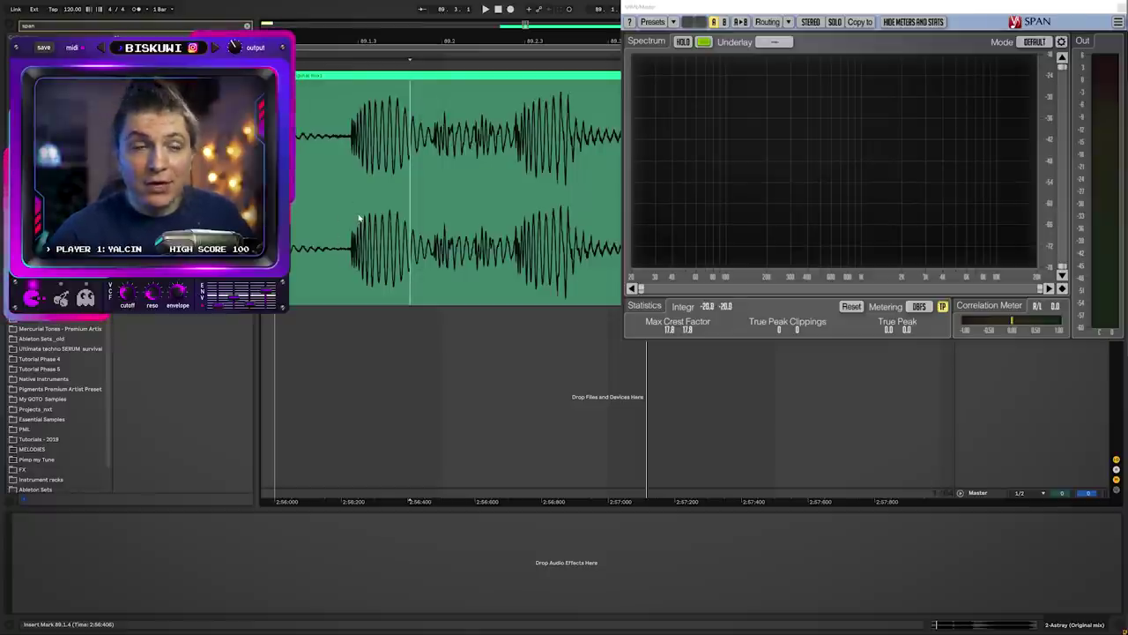
# - Copy the first kick hit after 89.1.3 in the Astray clip onto a separate track below and play it soloed
pyautogui.moveTo(348, 87); pyautogui.dragTo(426, 326)
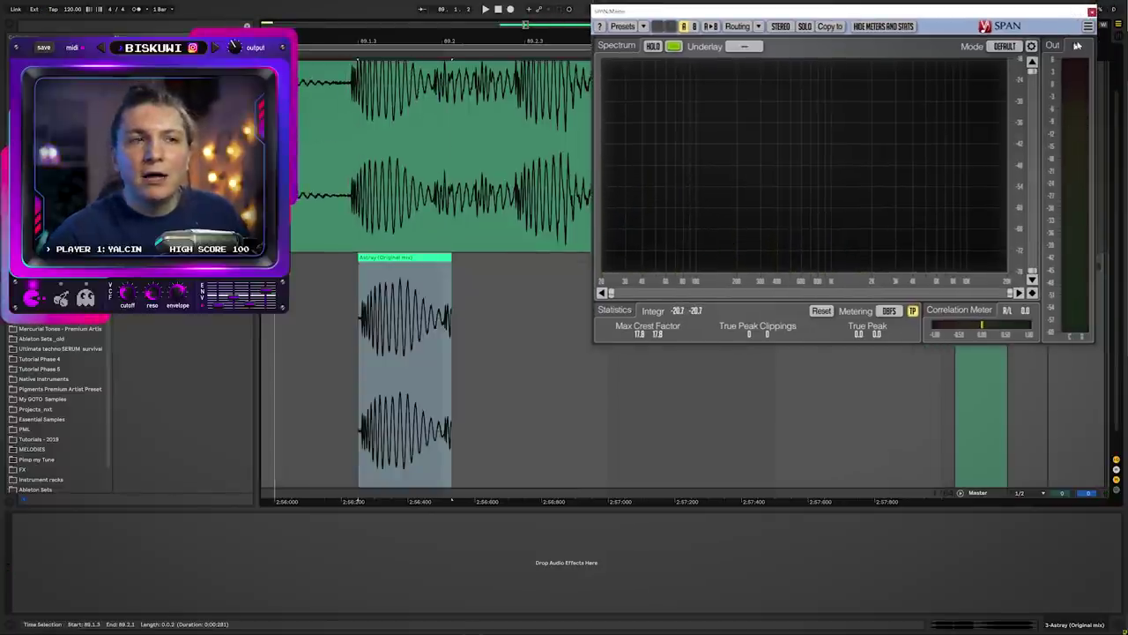
pyautogui.moveTo(358, 357); pyautogui.dragTo(370, 357)
pyautogui.click(308, 336)
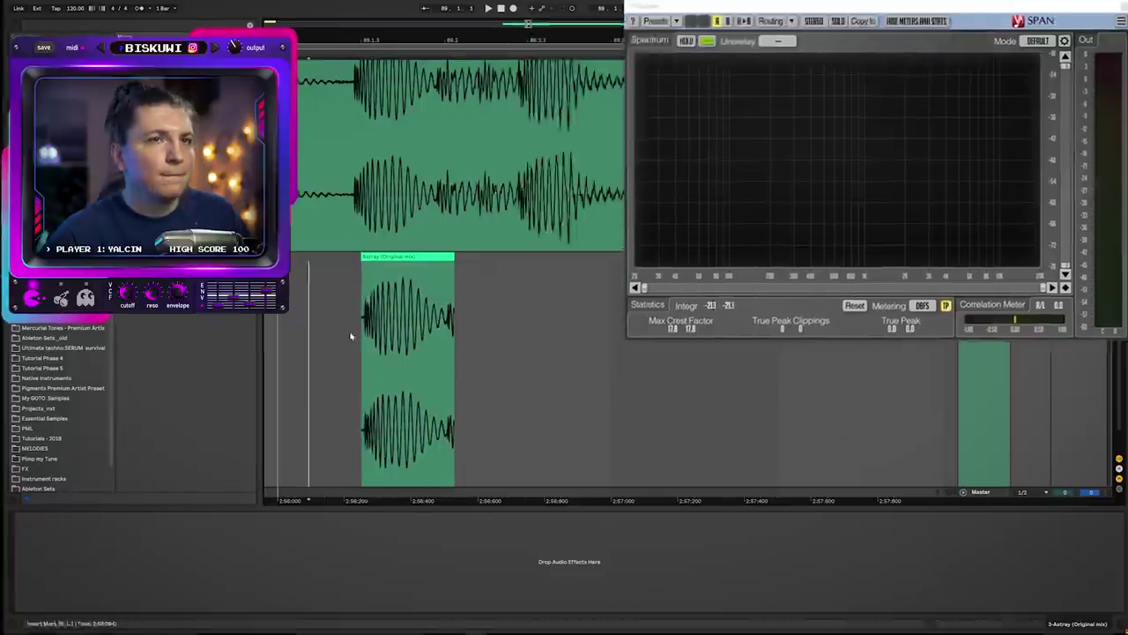
pyautogui.press('space')
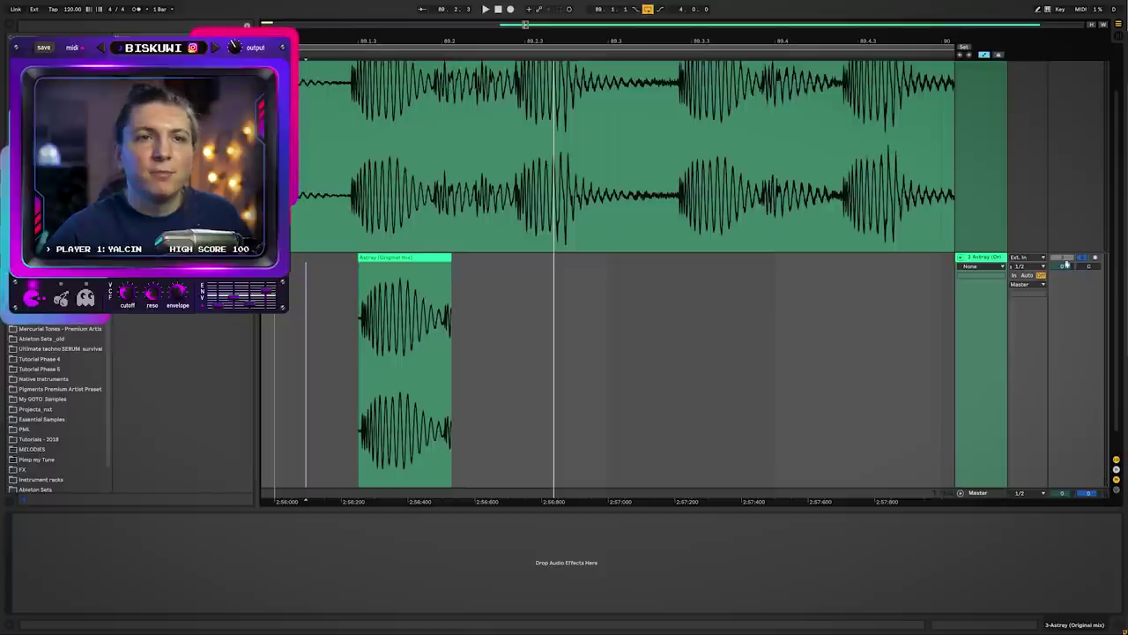
pyautogui.scroll(2, 979, 251)
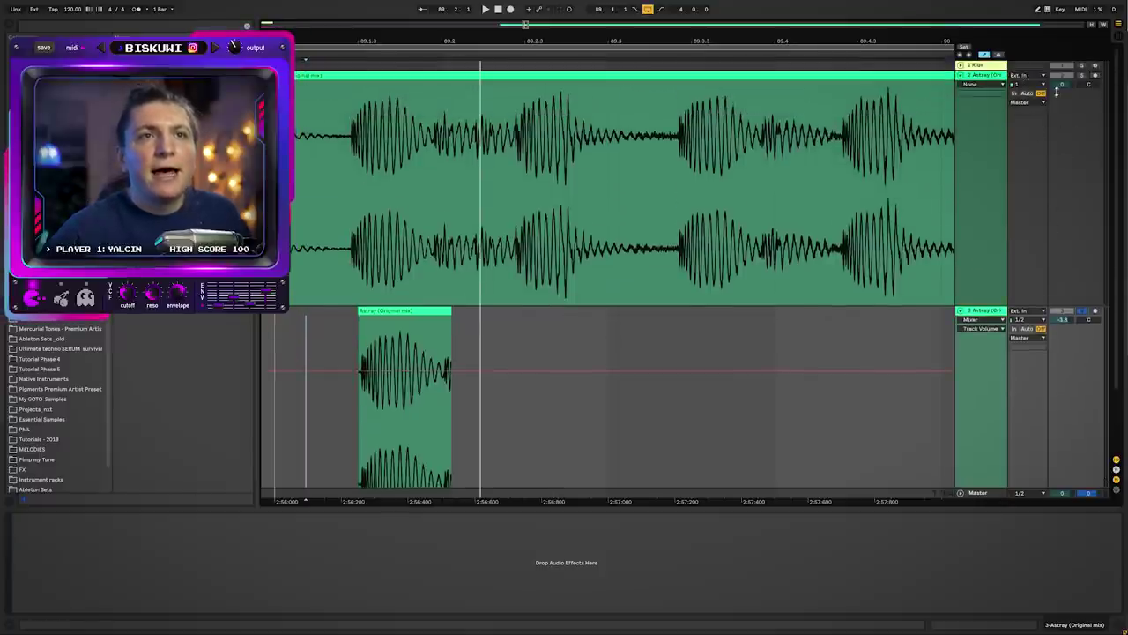
# - Select about bars 187 to 190 at the second drop of the Astray clip and play that section
pyautogui.moveTo(526, 24); pyautogui.dragTo(836, 67)
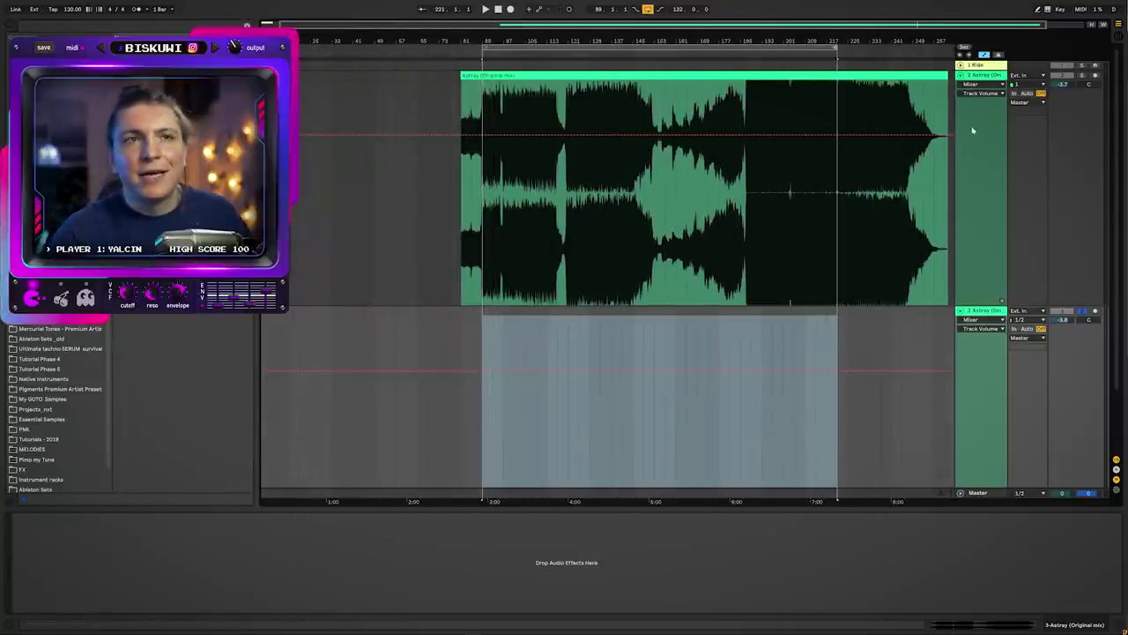
pyautogui.moveTo(743, 41); pyautogui.dragTo(657, 78)
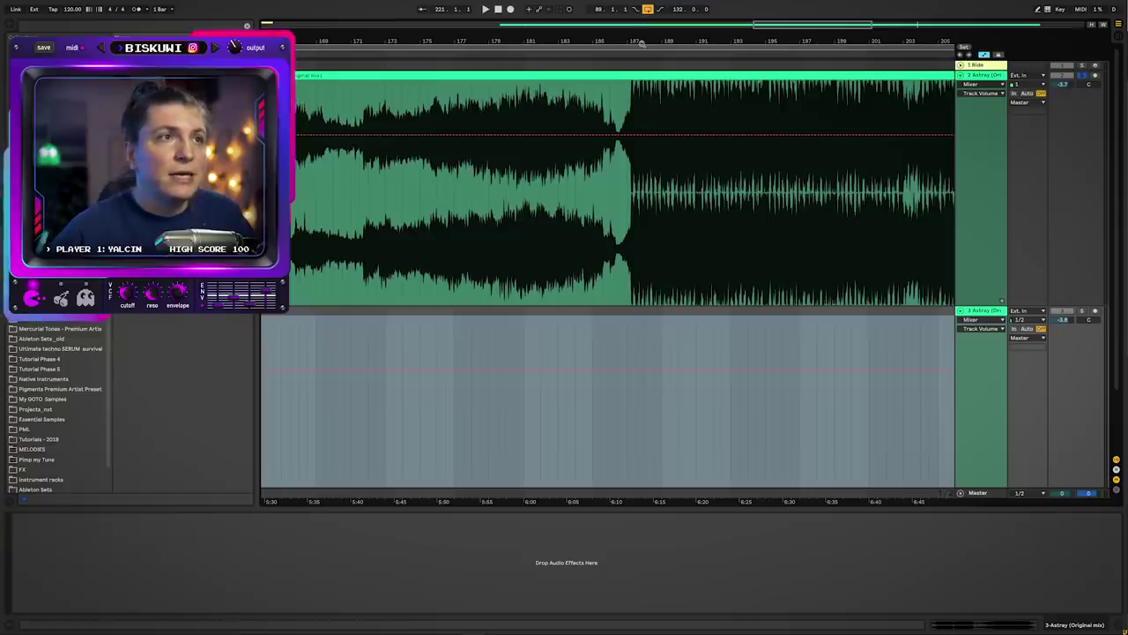
pyautogui.moveTo(640, 41); pyautogui.dragTo(868, 99)
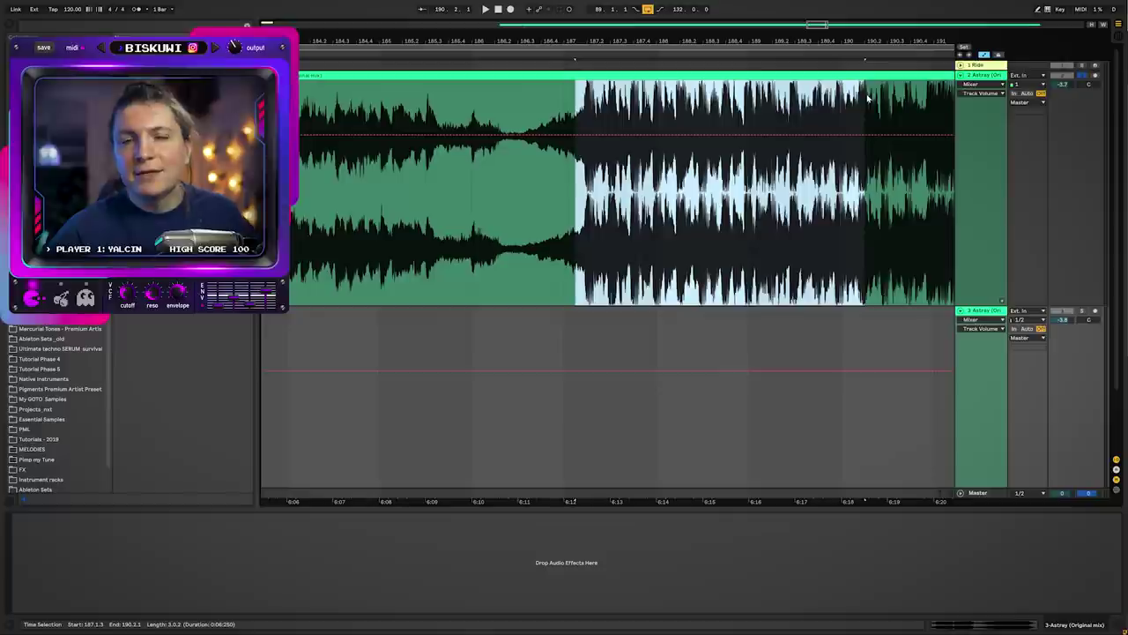
pyautogui.moveTo(678, 39); pyautogui.dragTo(541, 10)
pyautogui.click(1082, 75)
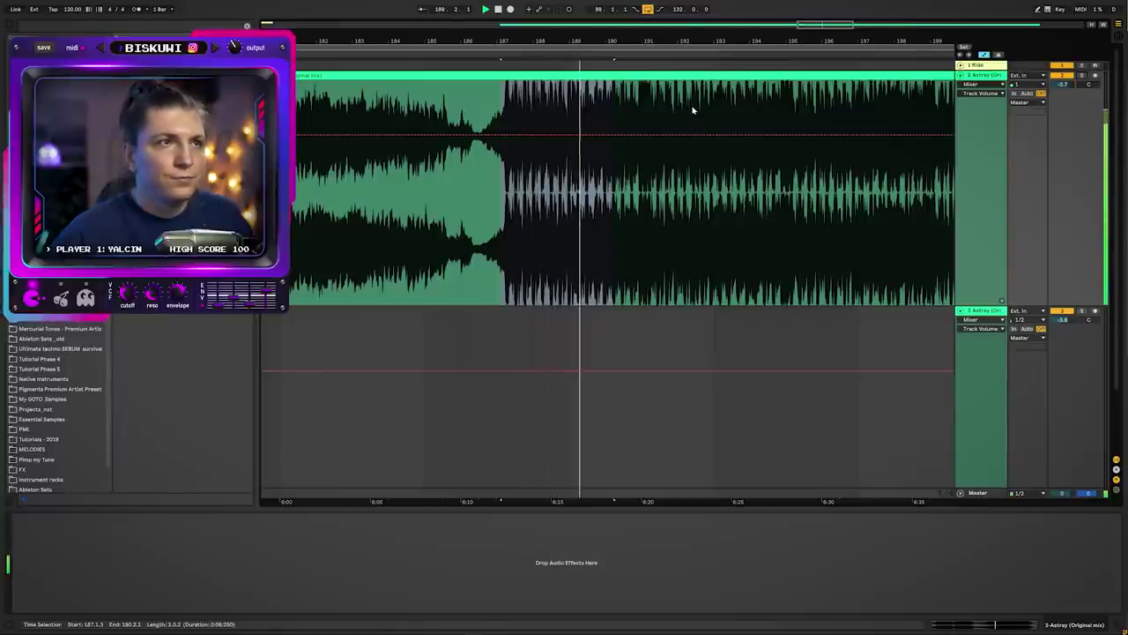
# - Fold track 2 and select the Master track to show its device chain
pyautogui.click(960, 76)
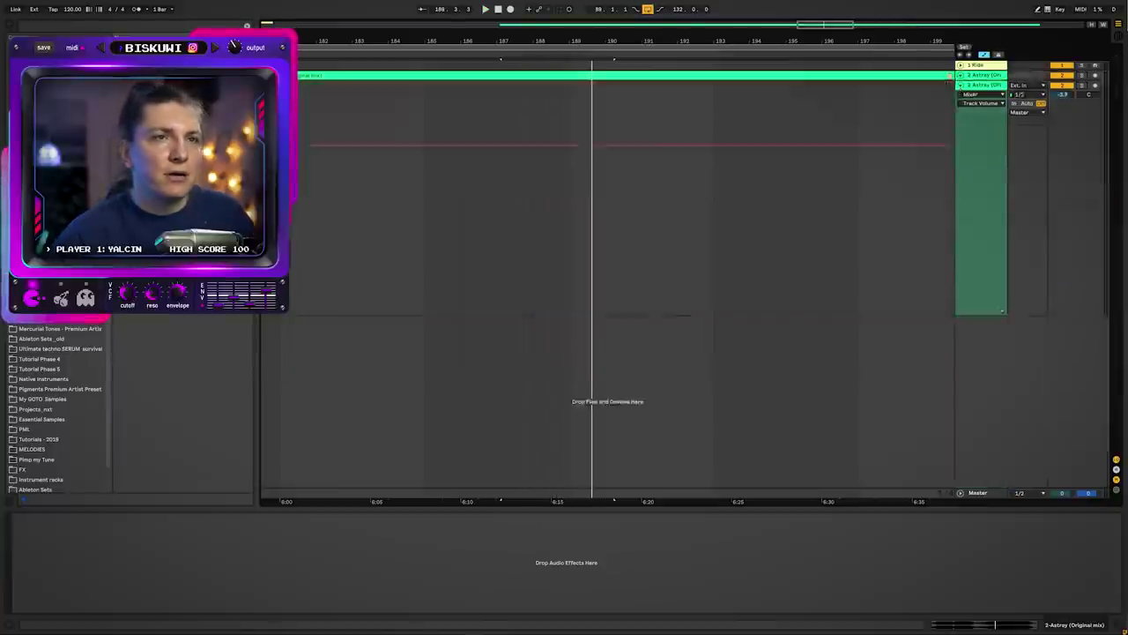
pyautogui.moveTo(725, 31); pyautogui.dragTo(952, 238)
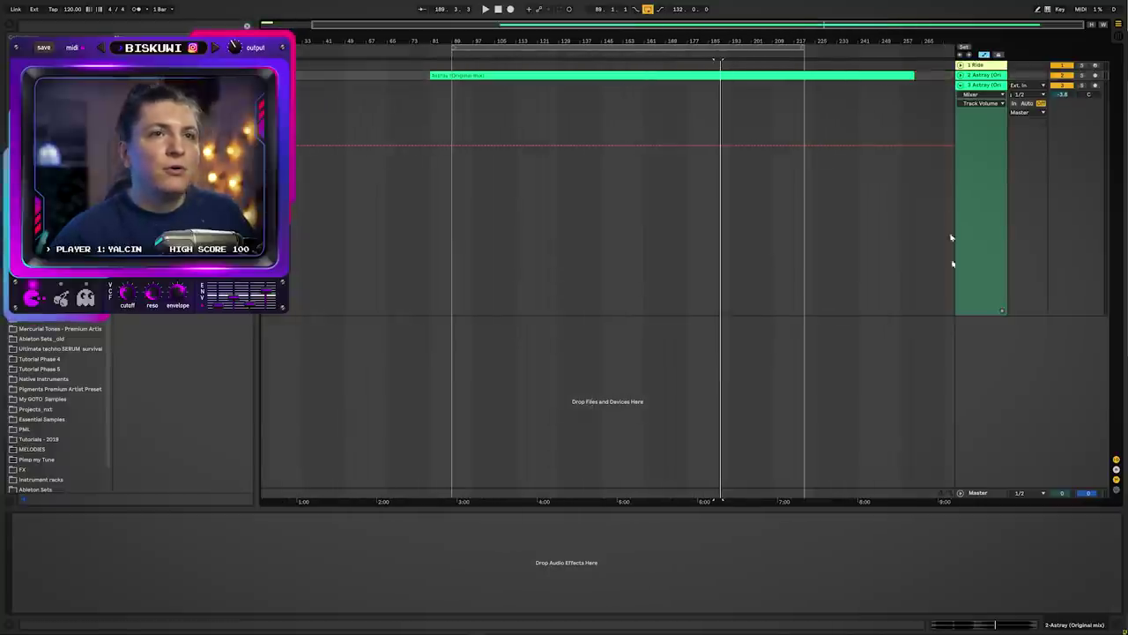
pyautogui.click(984, 85)
pyautogui.click(980, 493)
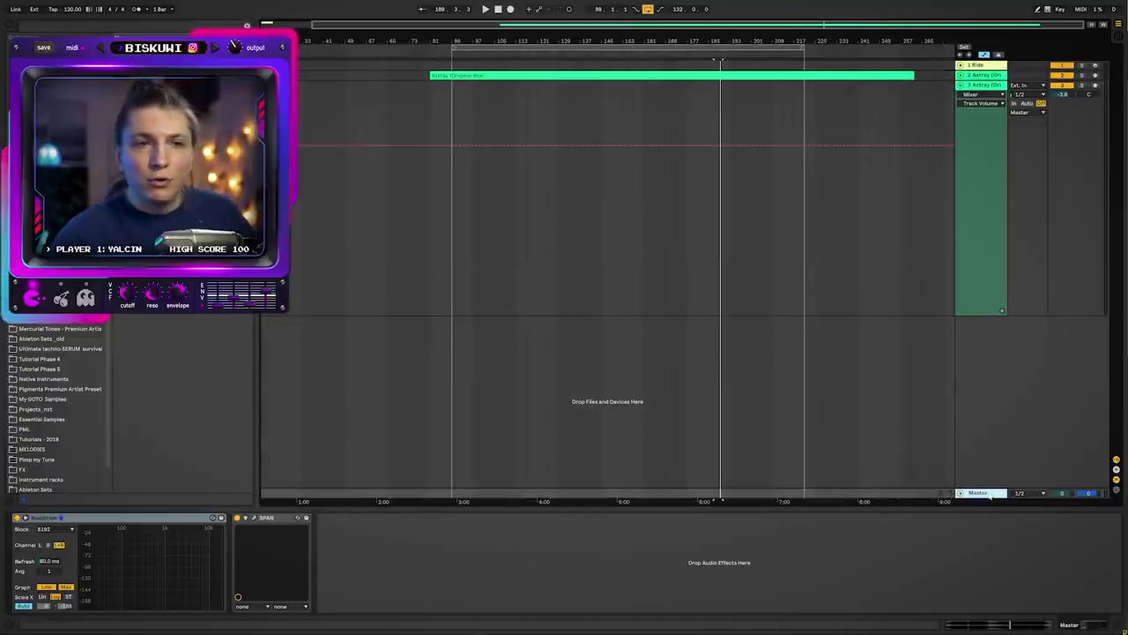
# - Search the browser for "pro l" and add FabFilter Pro-L 2 to track 3, with the Astray drop section copied there
pyautogui.hotkey('ctrl', 'f')
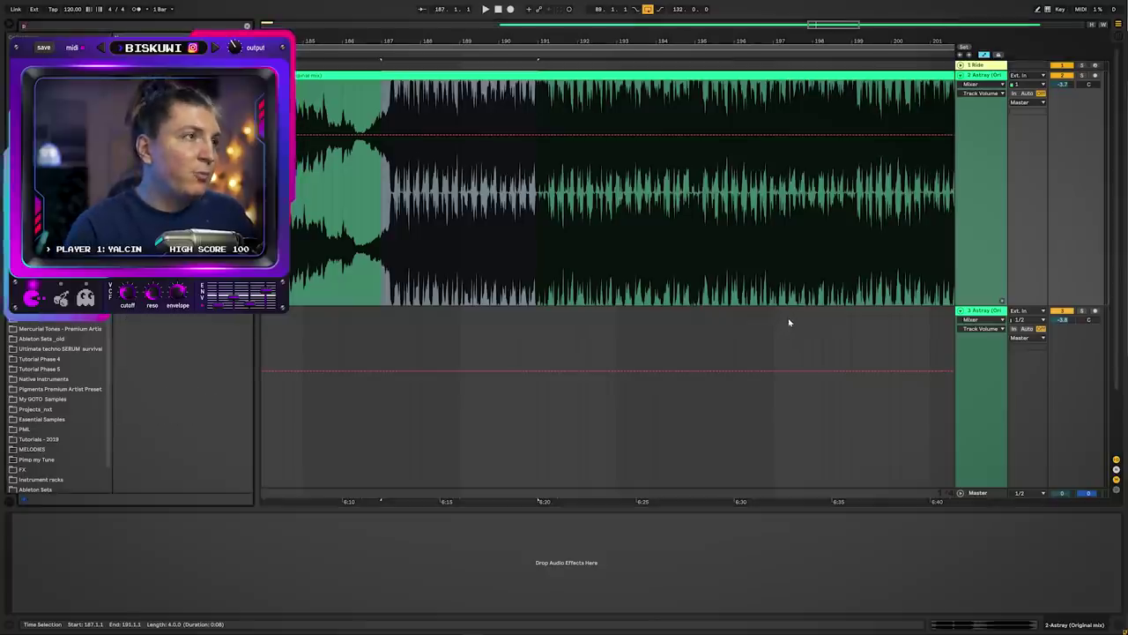
pyautogui.press('super+f')
pyautogui.write('pro')
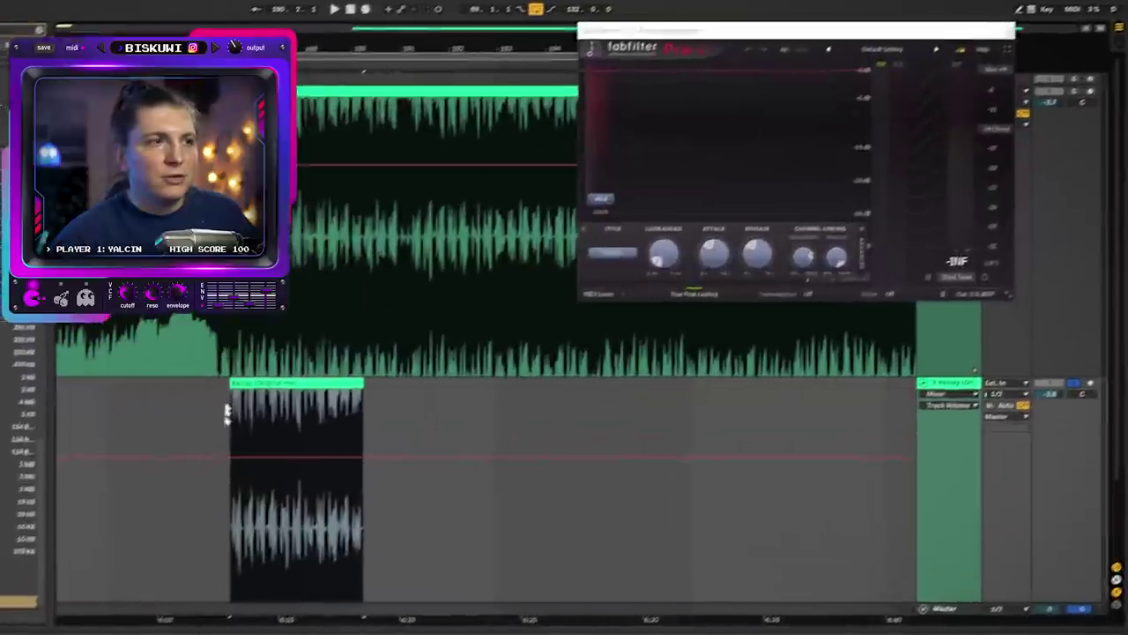
# - Rename the copied clip on track 3 as "Your track"
pyautogui.scroll(-3, 101, 458)
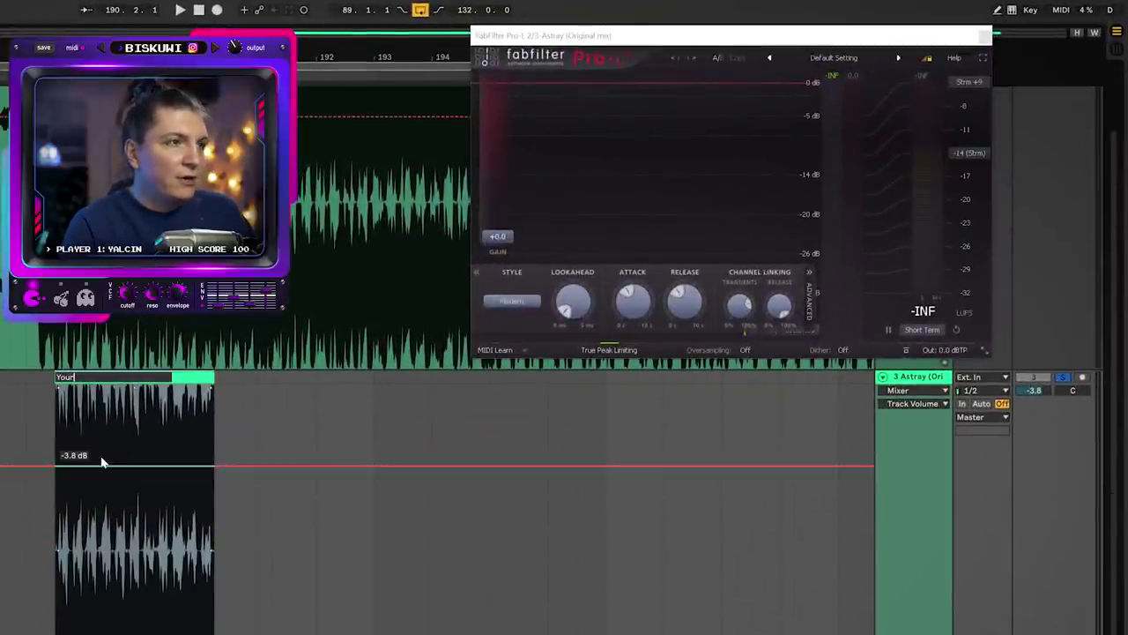
pyautogui.write('Your track')
pyautogui.press('Return')
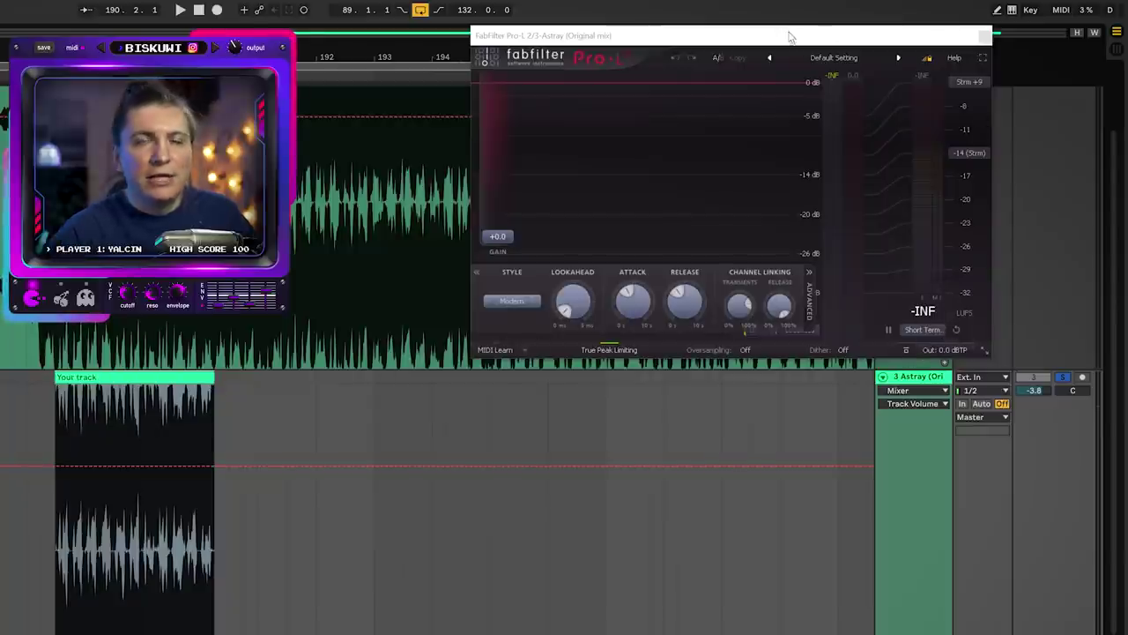
# - Play the "Your track" clip through Pro-L 2, try a limiter gain of +3.0 dB, and close the plug-in window
pyautogui.moveTo(790, 37); pyautogui.dragTo(665, 219)
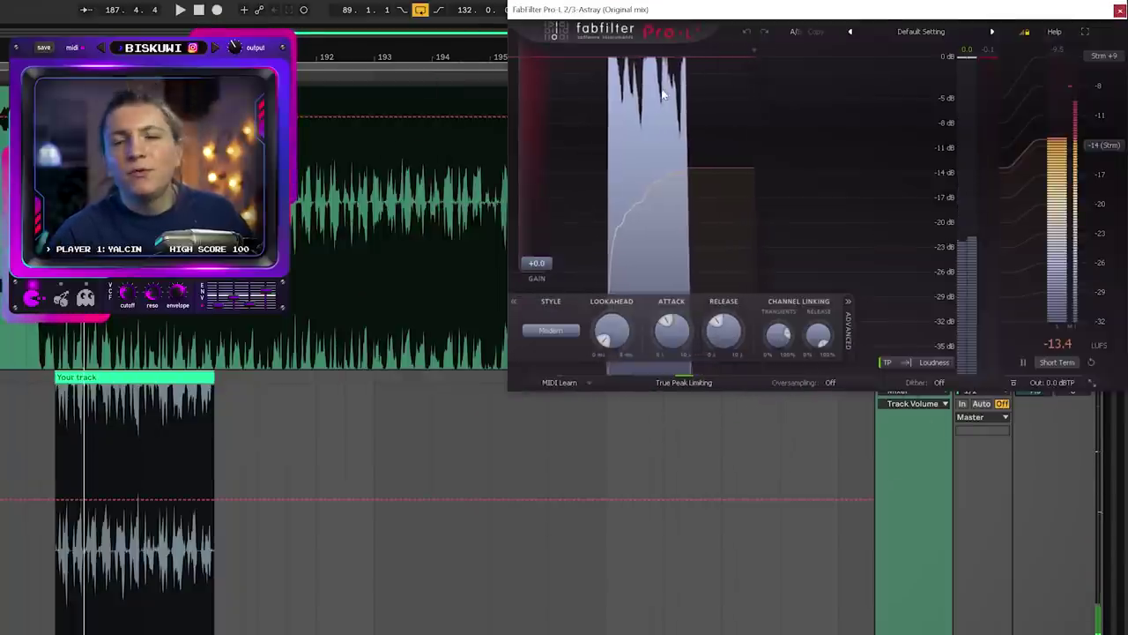
pyautogui.moveTo(537, 262); pyautogui.dragTo(542, 245)
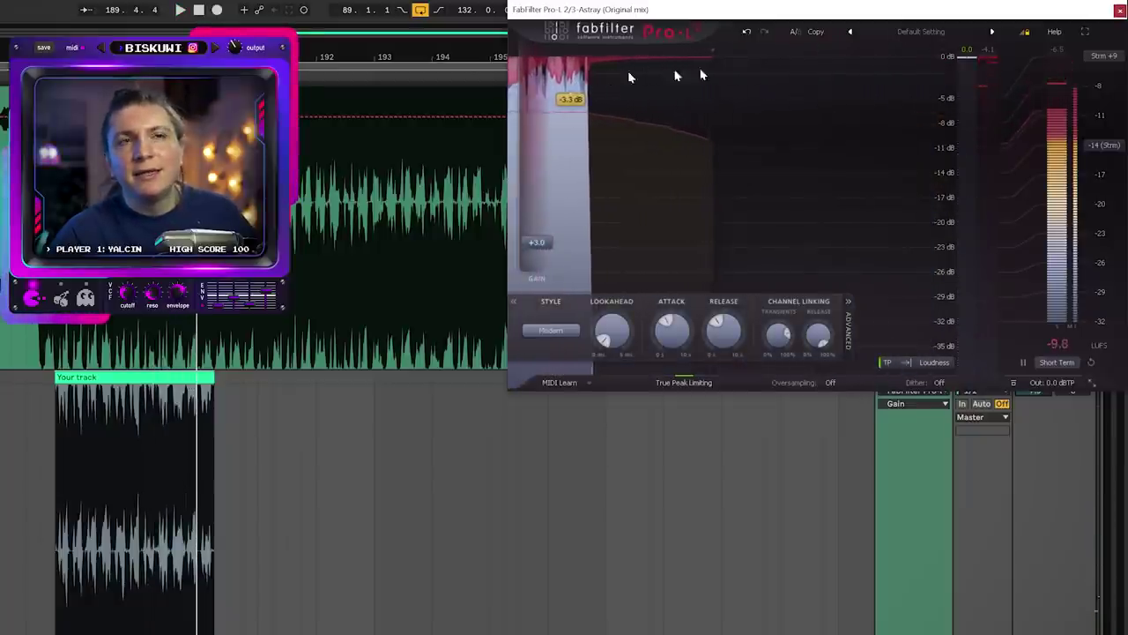
pyautogui.click(1119, 11)
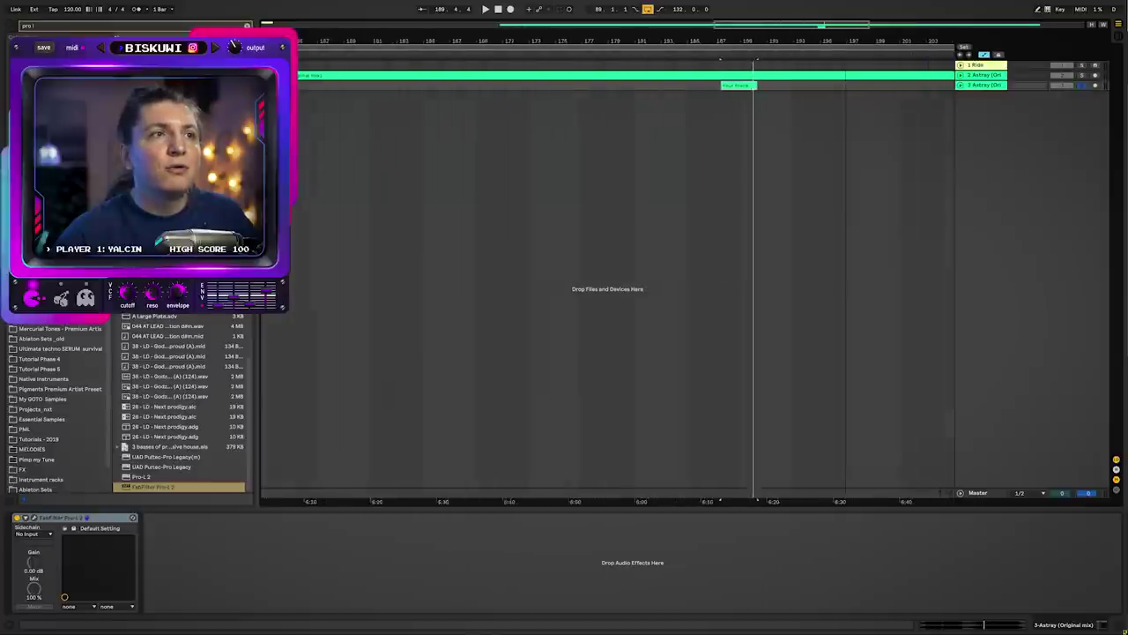
# - Unfold track 2 and select the Astray clip from bar 193 to bar 221
pyautogui.moveTo(843, 40); pyautogui.dragTo(844, 7)
pyautogui.click(961, 75)
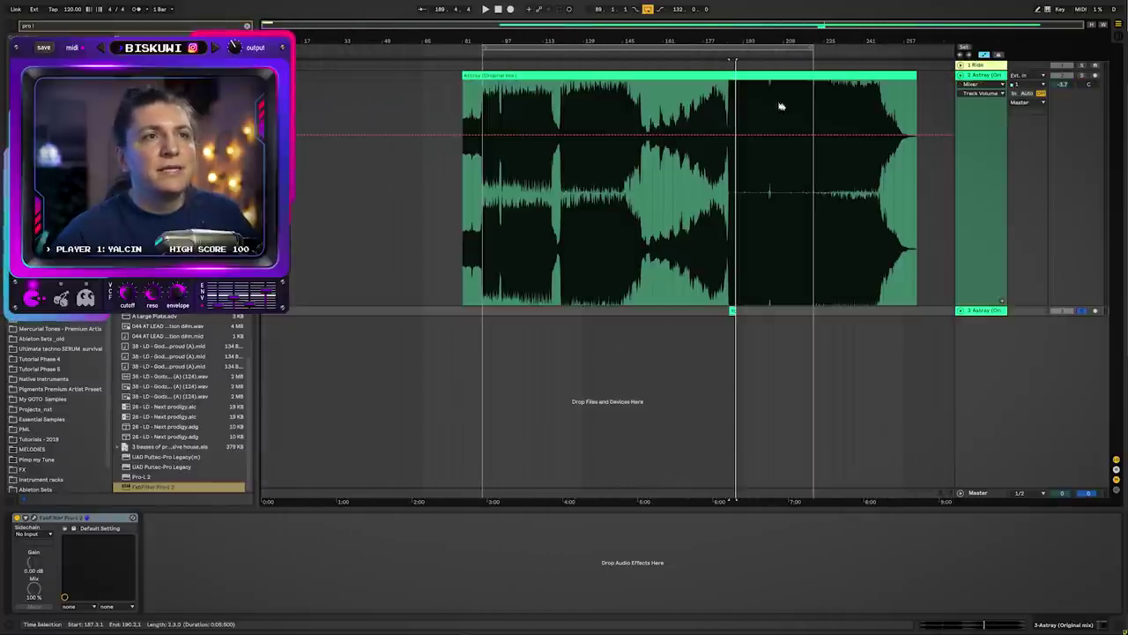
pyautogui.click(813, 77)
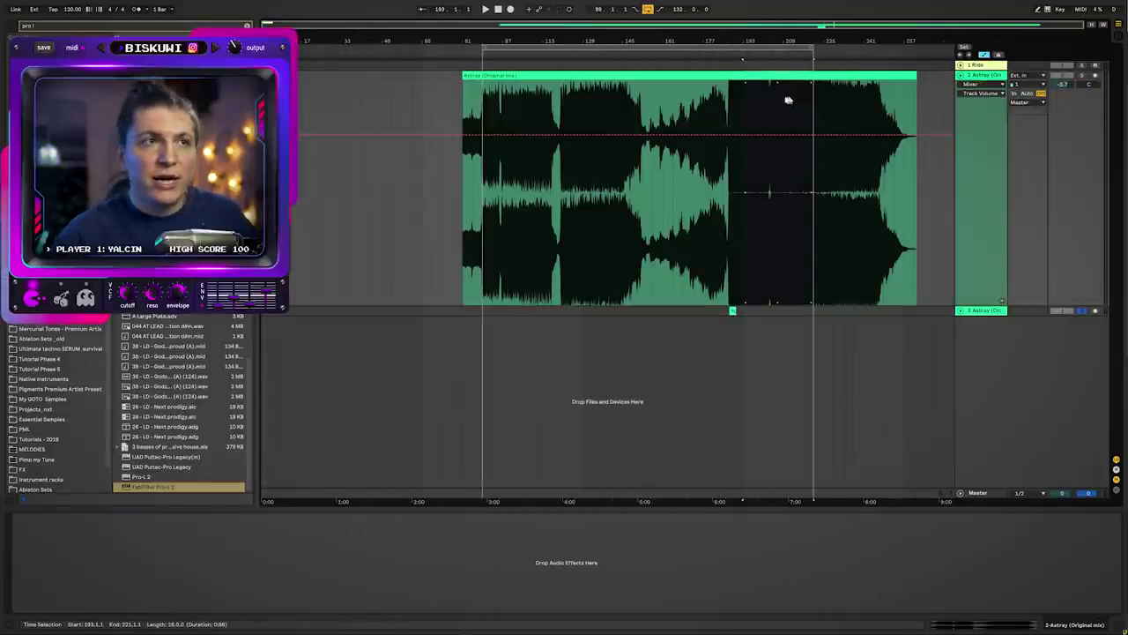
# - Loop 18 bars of the Astray breakdown from bar 150 and play it
pyautogui.moveTo(711, 41); pyautogui.dragTo(662, 68)
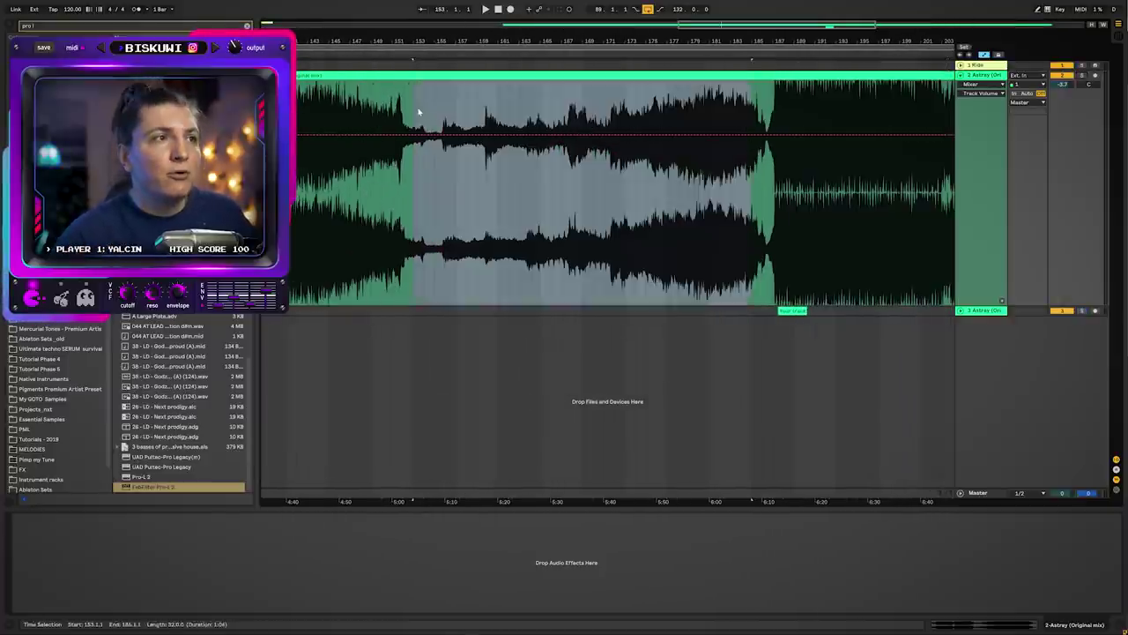
pyautogui.moveTo(415, 111); pyautogui.dragTo(534, 110)
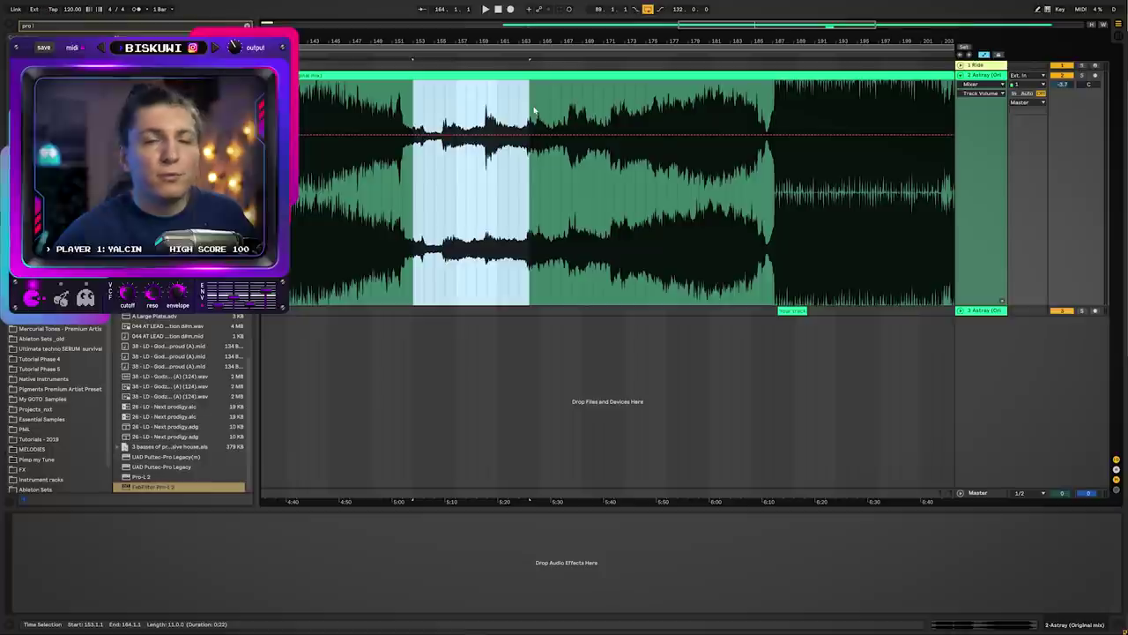
pyautogui.moveTo(417, 96); pyautogui.dragTo(564, 89)
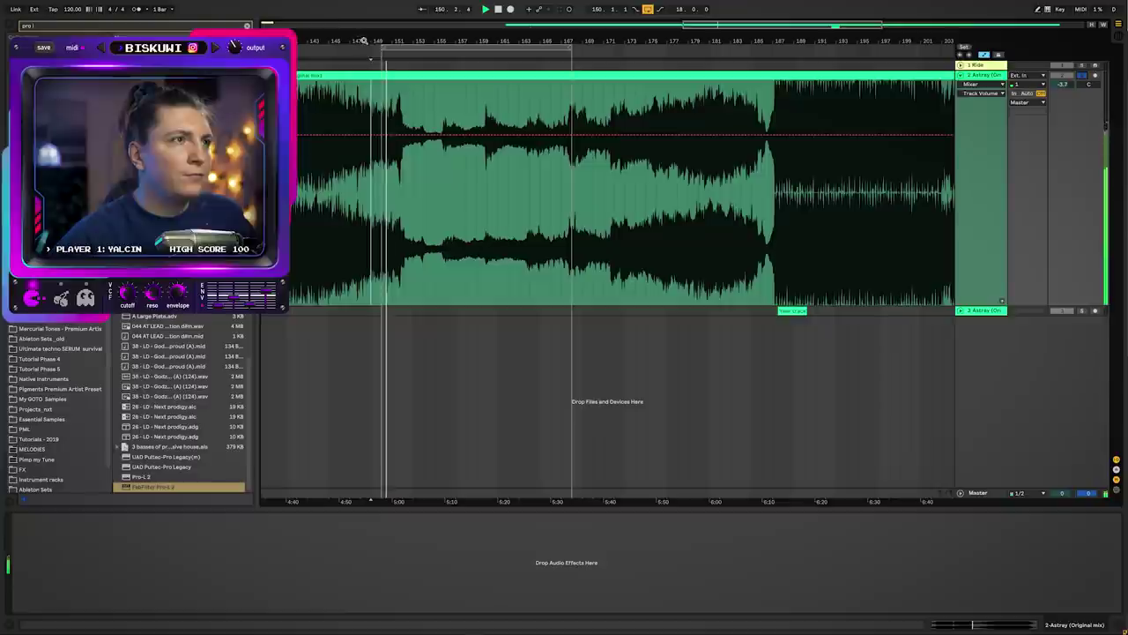
pyautogui.moveTo(364, 41); pyautogui.dragTo(370, 97)
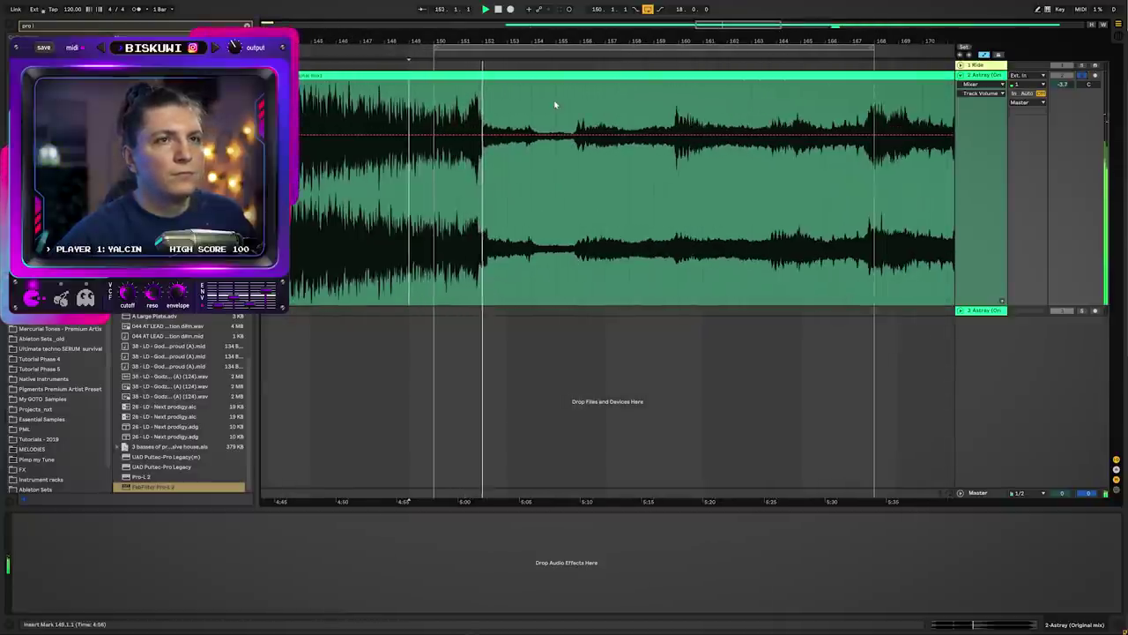
pyautogui.moveTo(510, 43); pyautogui.dragTo(509, 34)
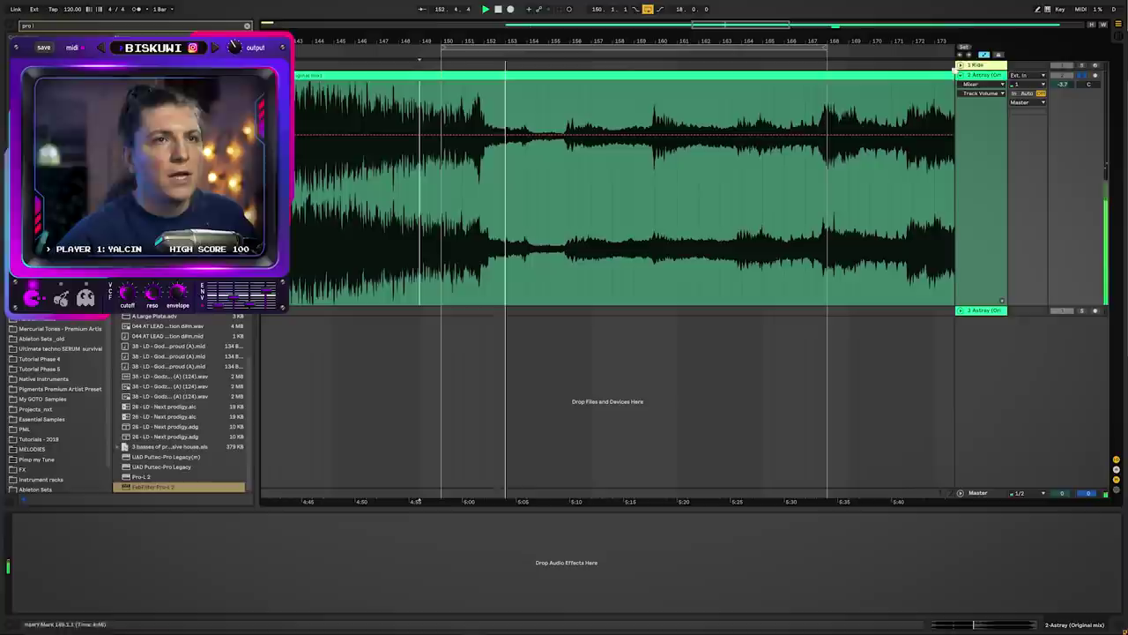
# - Open SPAN from the Master track's effects to examine the spectrum of the Astray breakdown
pyautogui.click(988, 75)
pyautogui.click(984, 312)
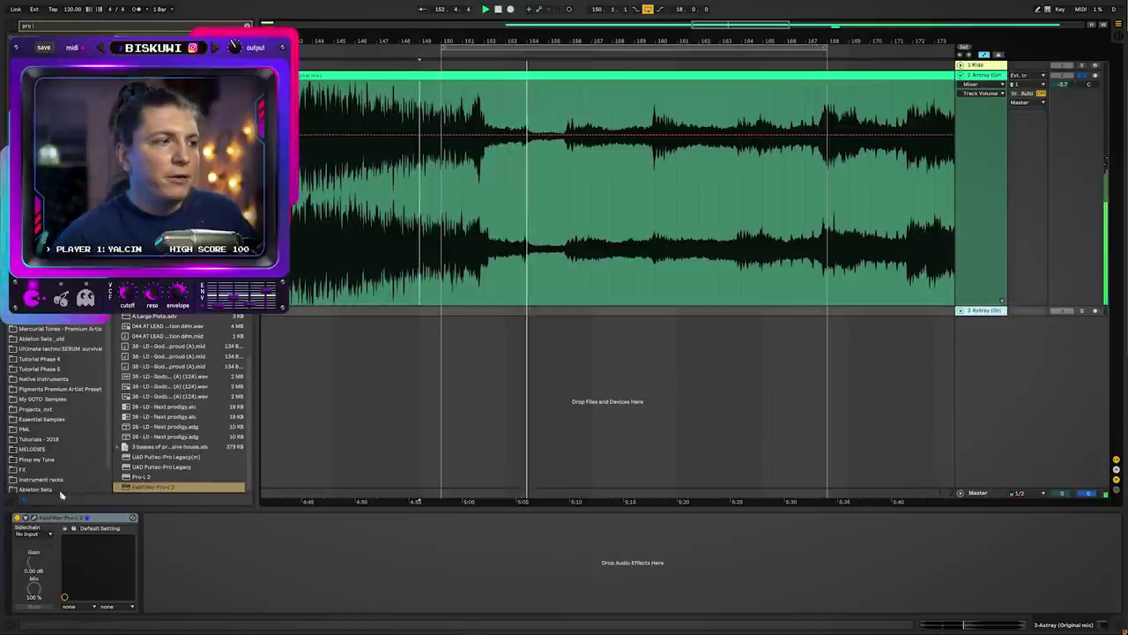
pyautogui.click(988, 76)
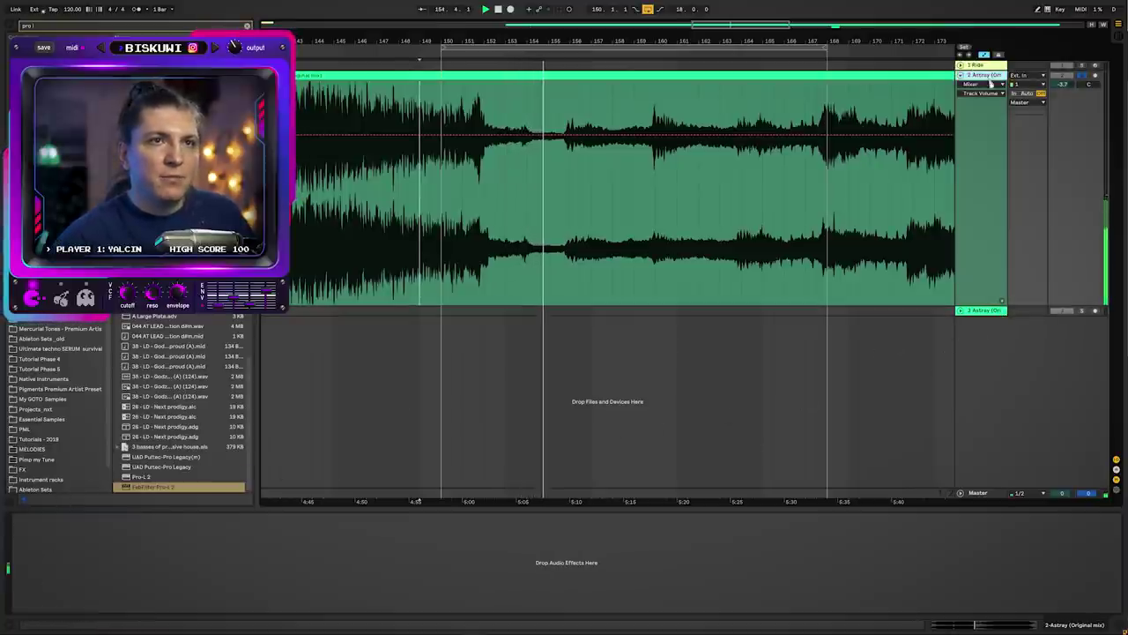
pyautogui.click(979, 493)
pyautogui.click(253, 517)
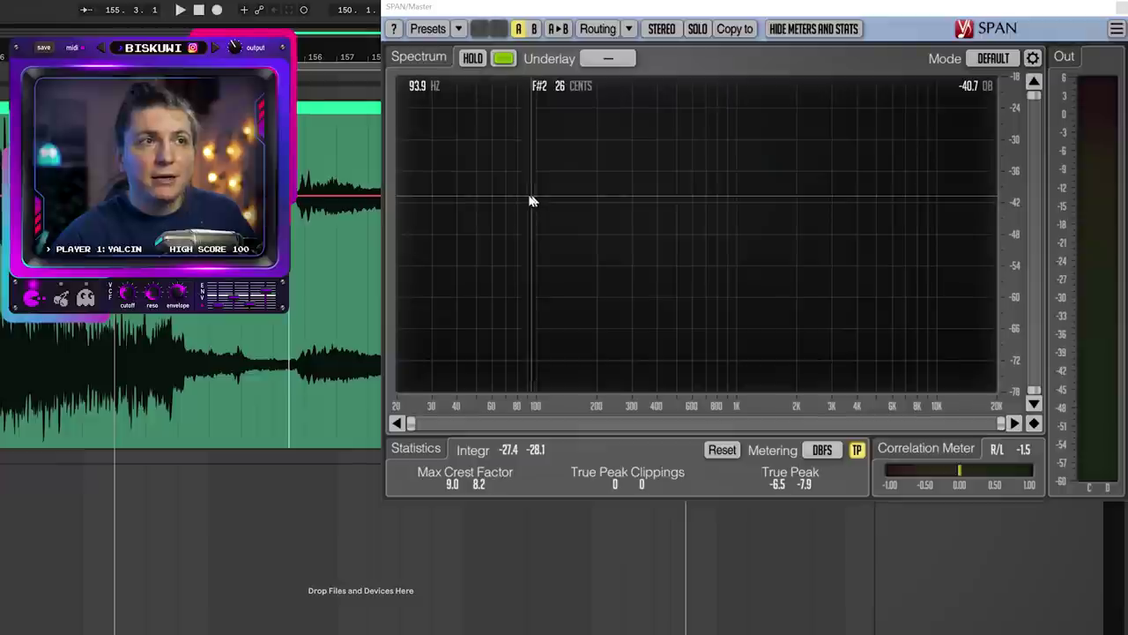
pyautogui.press('space')
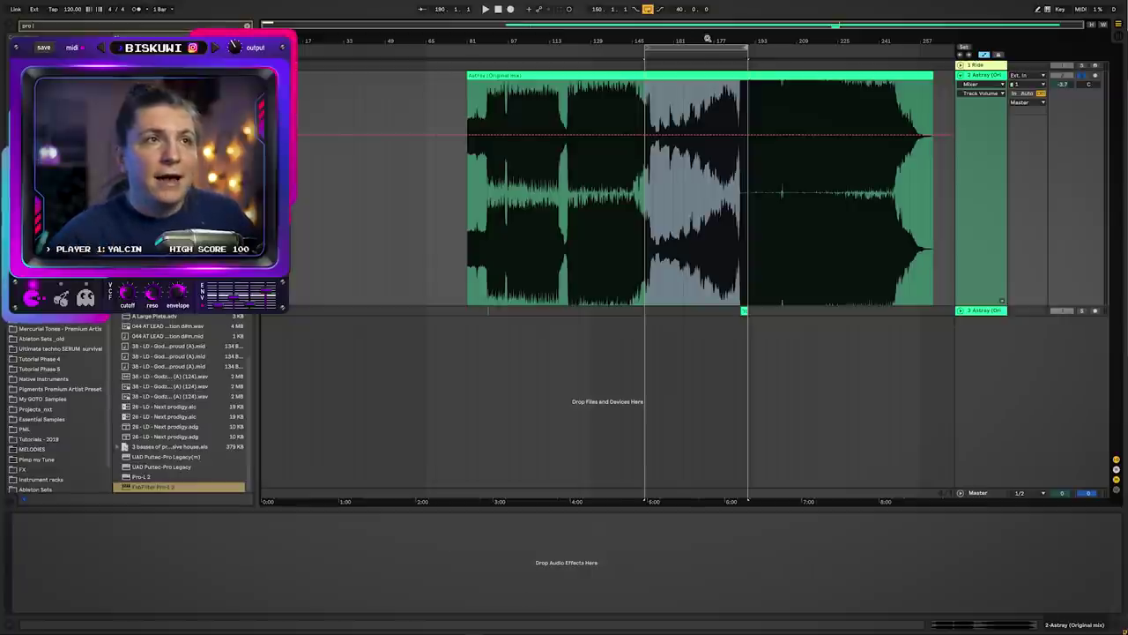
# - Loop 40 bars of the drop from bar 189 and add Tonal Balance Control 2 to the Master track after the Limiter
pyautogui.moveTo(707, 40); pyautogui.dragTo(809, 49)
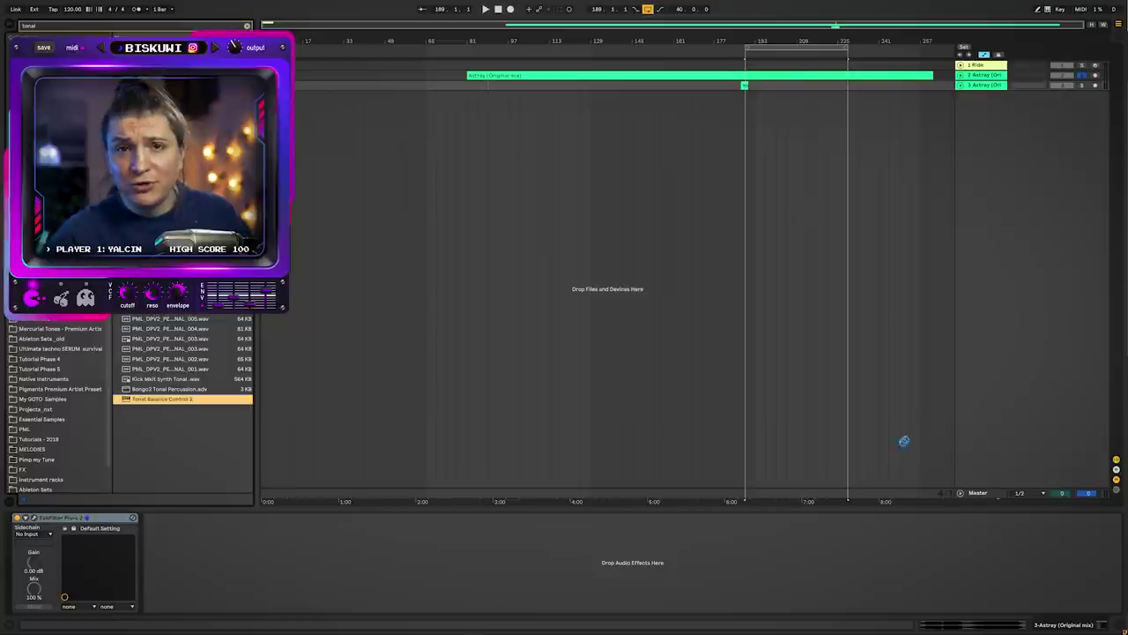
pyautogui.moveTo(903, 441); pyautogui.dragTo(891, 458)
pyautogui.click(328, 521)
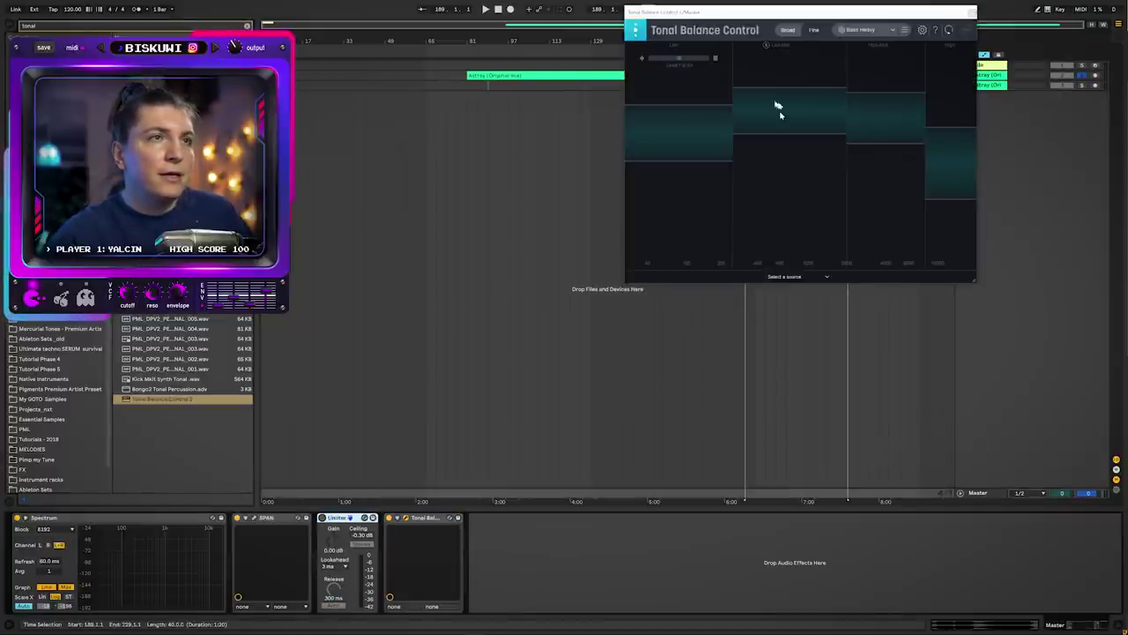
pyautogui.moveTo(784, 4); pyautogui.dragTo(934, 1)
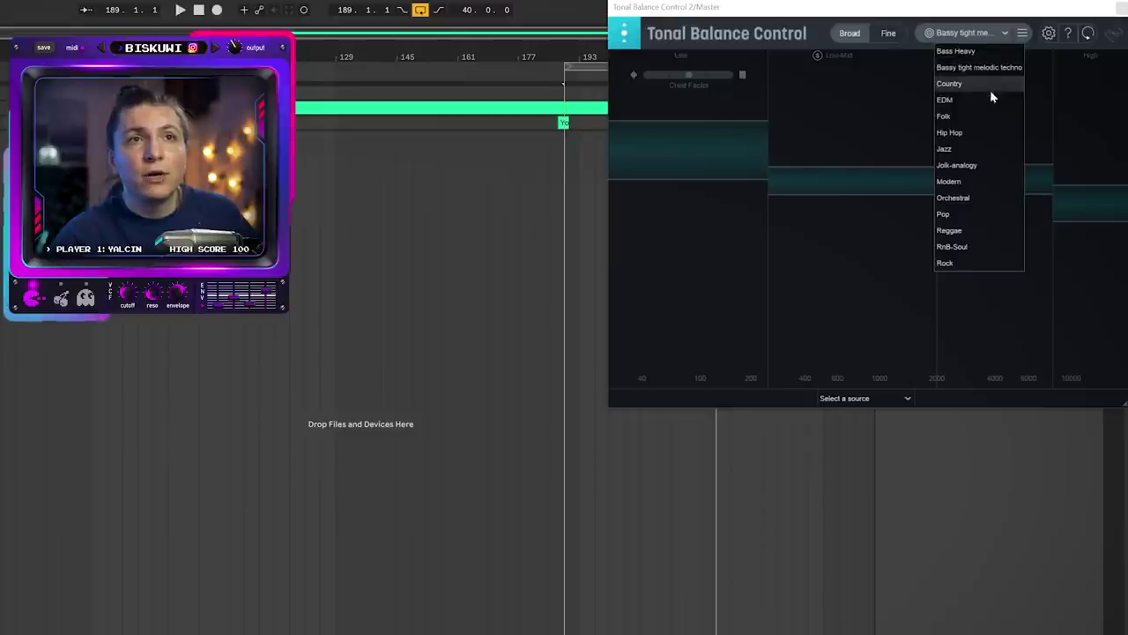
# - Set a custom target curve in Tonal Balance Control and play the drop from bar 193 against it in Fine view
pyautogui.click(1022, 33)
pyautogui.click(1020, 53)
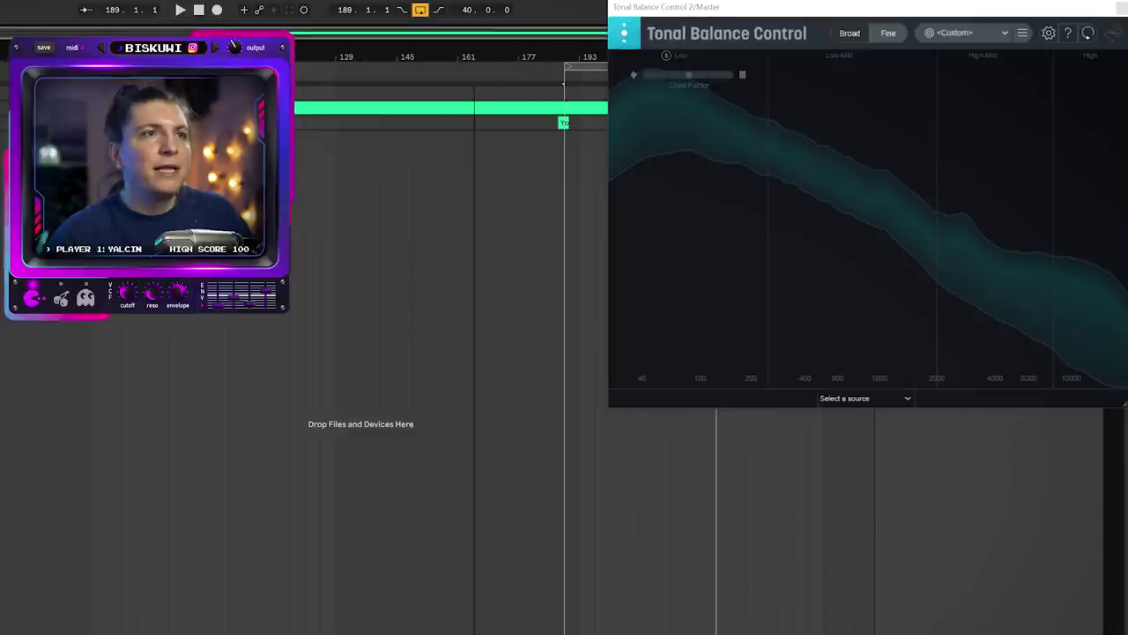
pyautogui.click(580, 91)
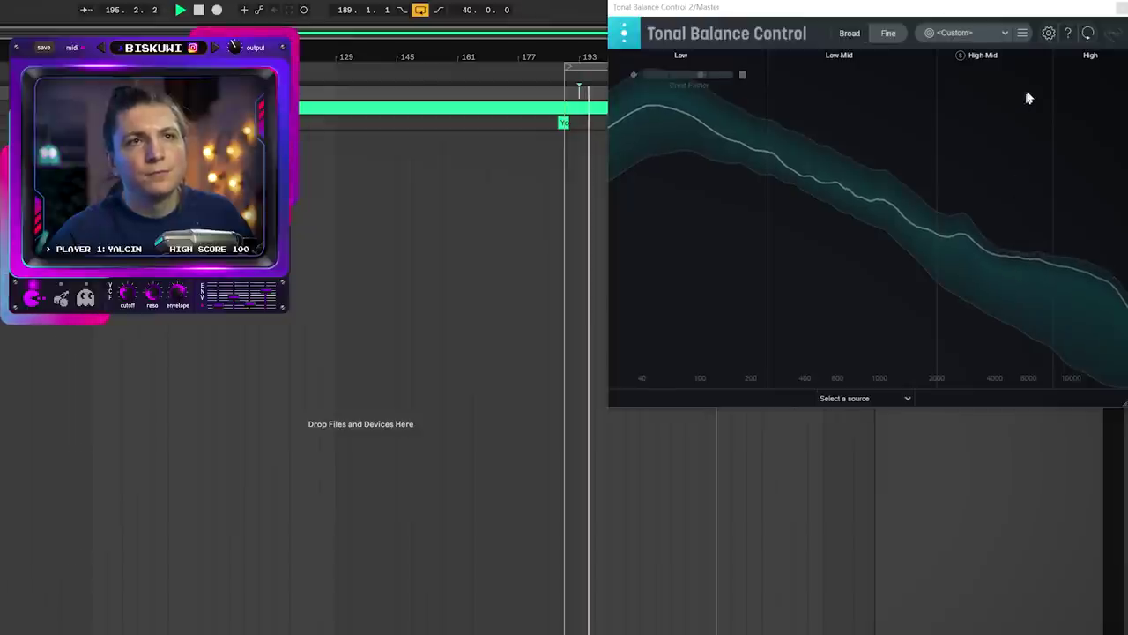
pyautogui.press('space')
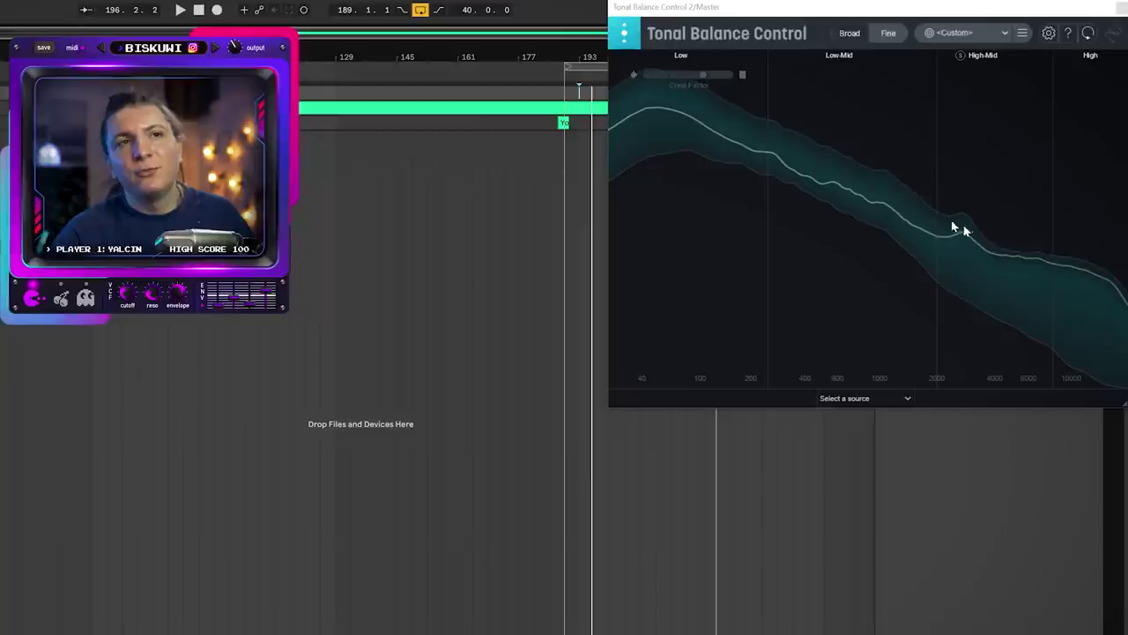
pyautogui.press('space')
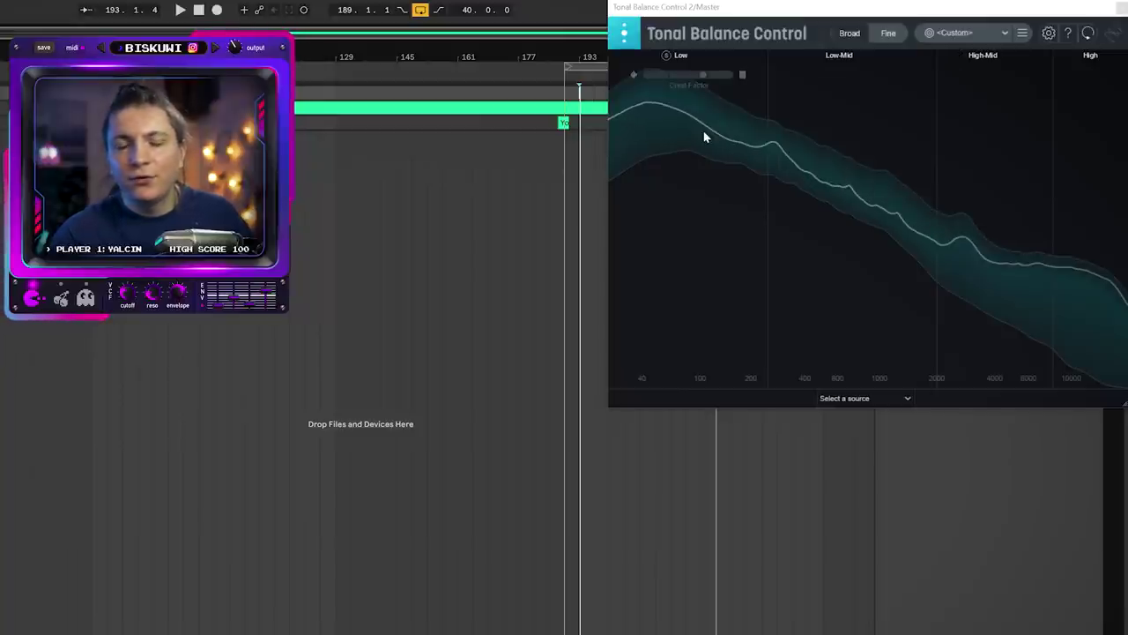